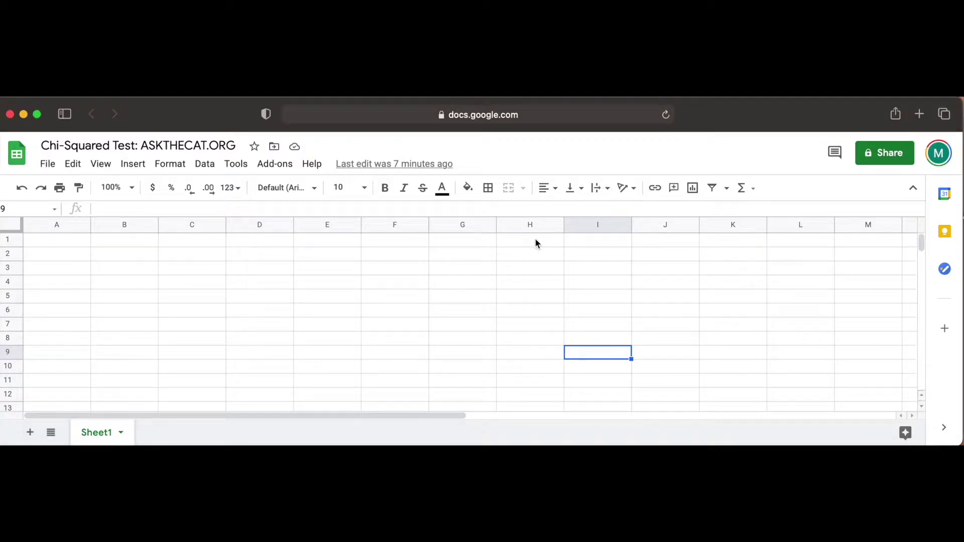
# Step: Enter the title 'Goodness of Fit Test' in A1 and widen column A to fit it
pyautogui.click(41, 242)
pyautogui.write('Goodness of')
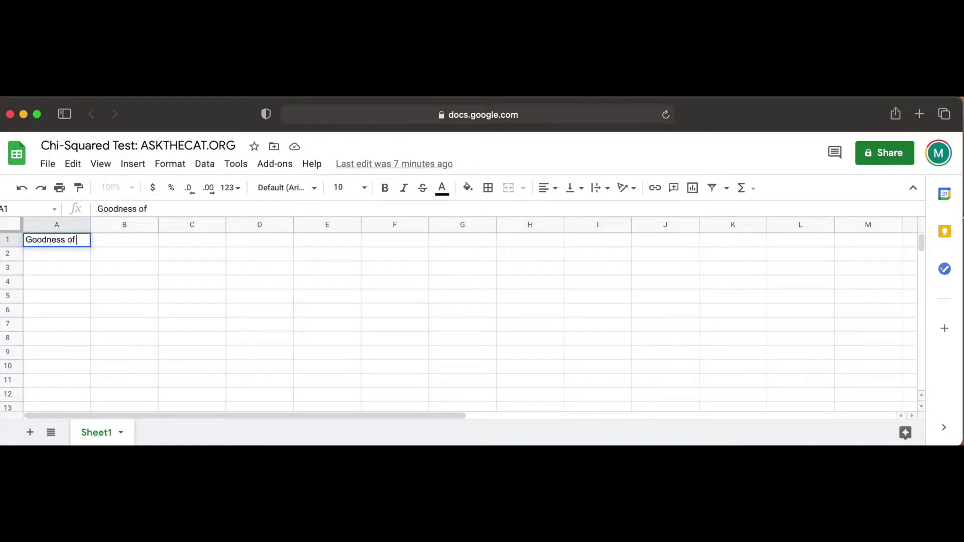
pyautogui.write(' Fit Test')
pyautogui.press('Return')
pyautogui.moveTo(91, 225); pyautogui.dragTo(130, 224)
# Step: Add 'Measuring a single categorical variable in a single population' in A2
pyautogui.doubleClick(98, 255)
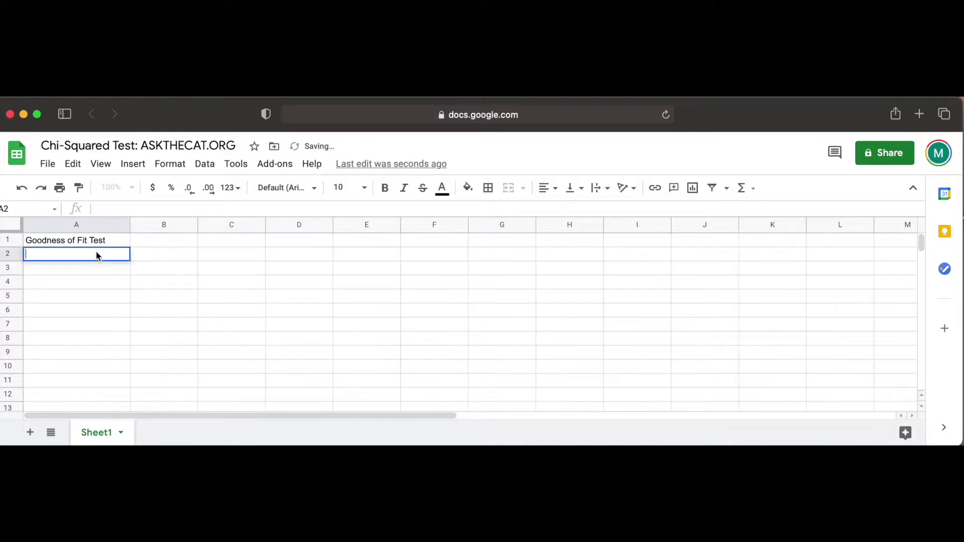
pyautogui.write('Measuring a ')
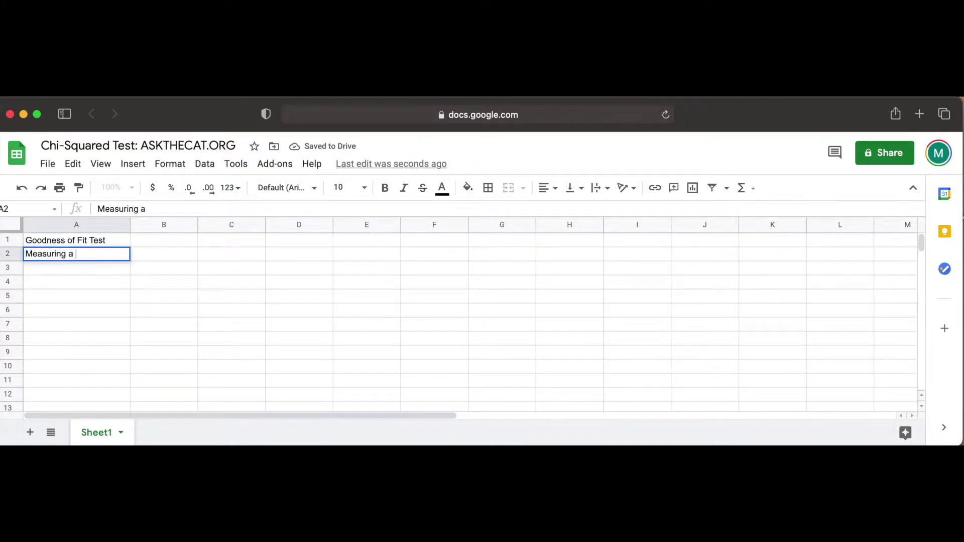
pyautogui.write('single categorical variable in a sing')
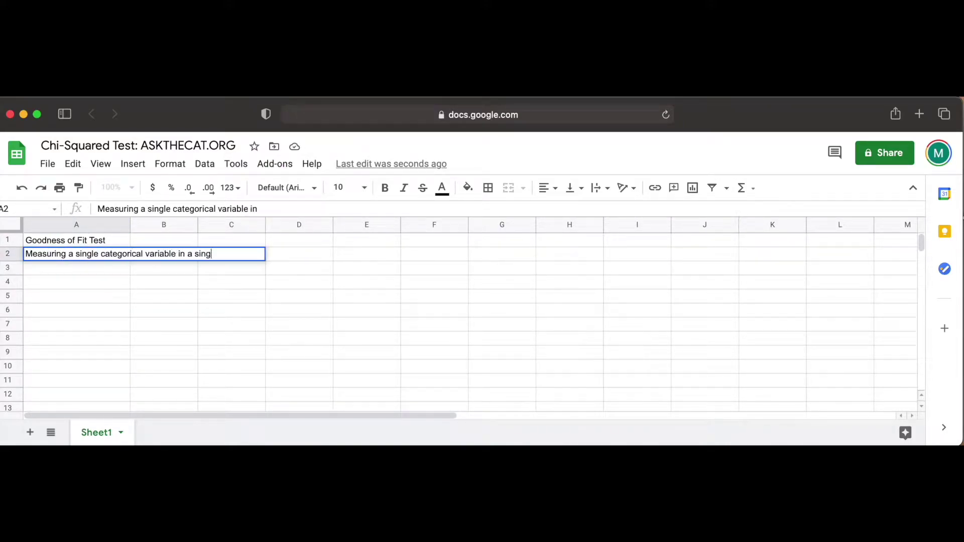
pyautogui.write('le population')
pyautogui.press('Return')
pyautogui.click(138, 304)
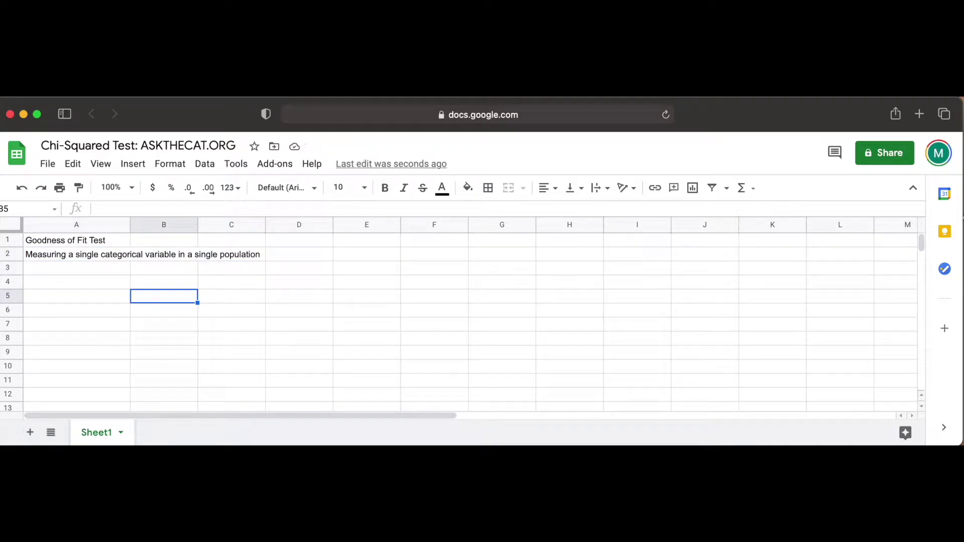
# Step: Make the 'Goodness of Fit Test' title in A1 bold
pyautogui.doubleClick(101, 241)
pyautogui.hotkey('ctrl', 'a')
pyautogui.click(385, 188)
pyautogui.click(101, 283)
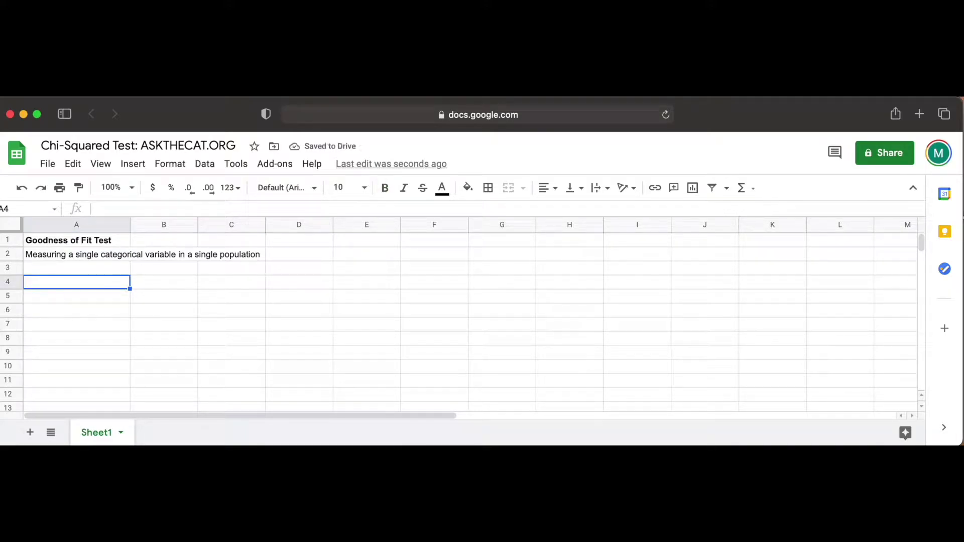
pyautogui.click(115, 241)
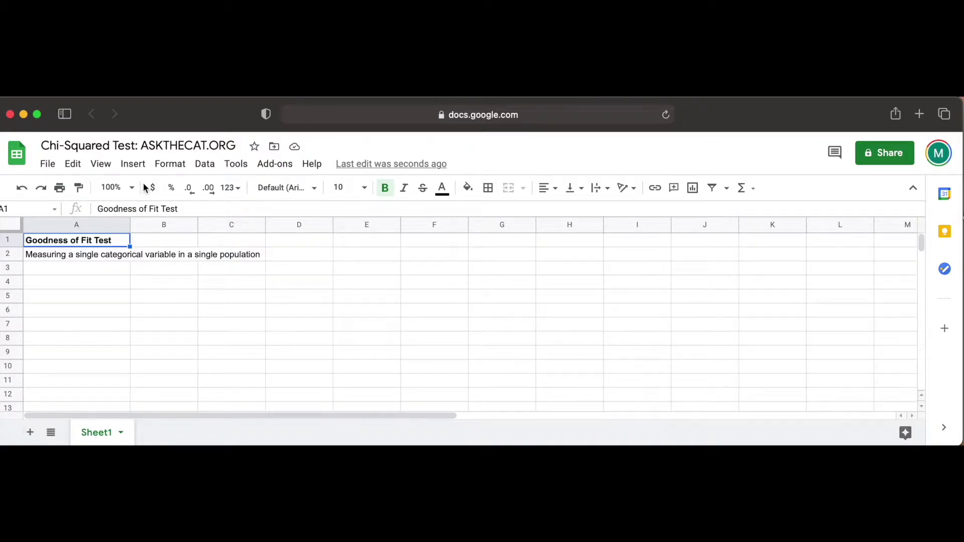
# Step: Retitle A1 'Observed M&M Counts' and list Brown, Yellow, Red, Orange, Green, Blue in A2:A7
pyautogui.doubleClick(94, 244)
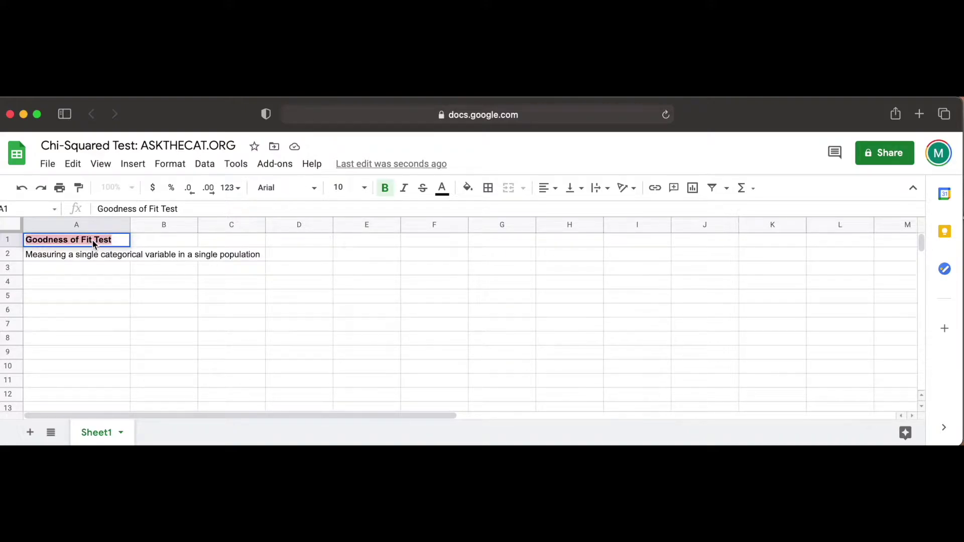
pyautogui.press('BackSpace')
pyautogui.write('Observe')
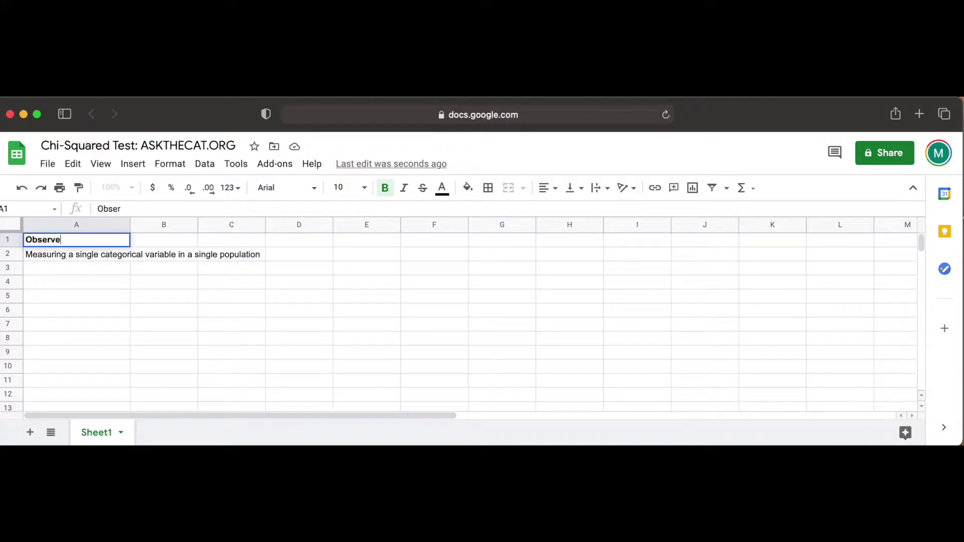
pyautogui.write('d M&M Counts')
pyautogui.doubleClick(82, 254)
pyautogui.write('Brown')
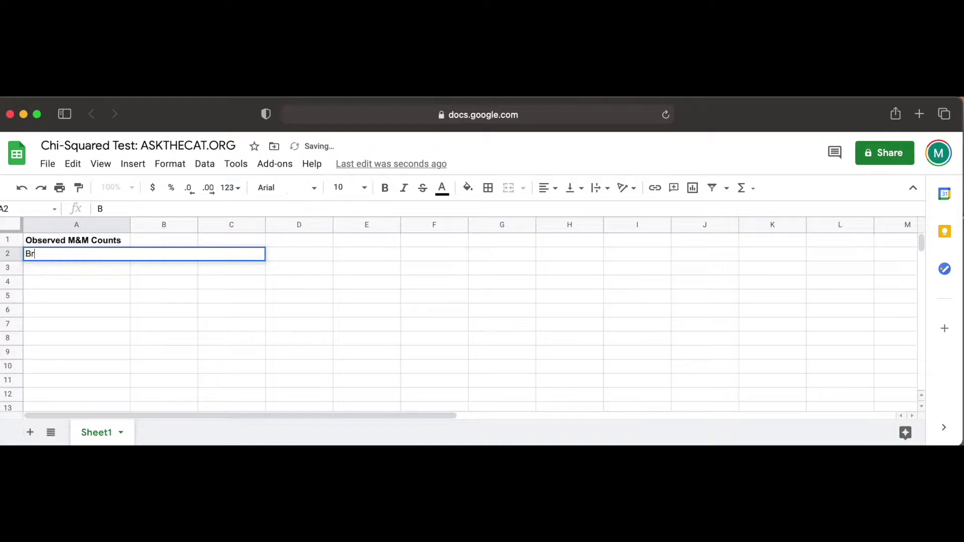
pyautogui.click(81, 273)
pyautogui.write('Yellow')
pyautogui.press('Return')
pyautogui.write('Red')
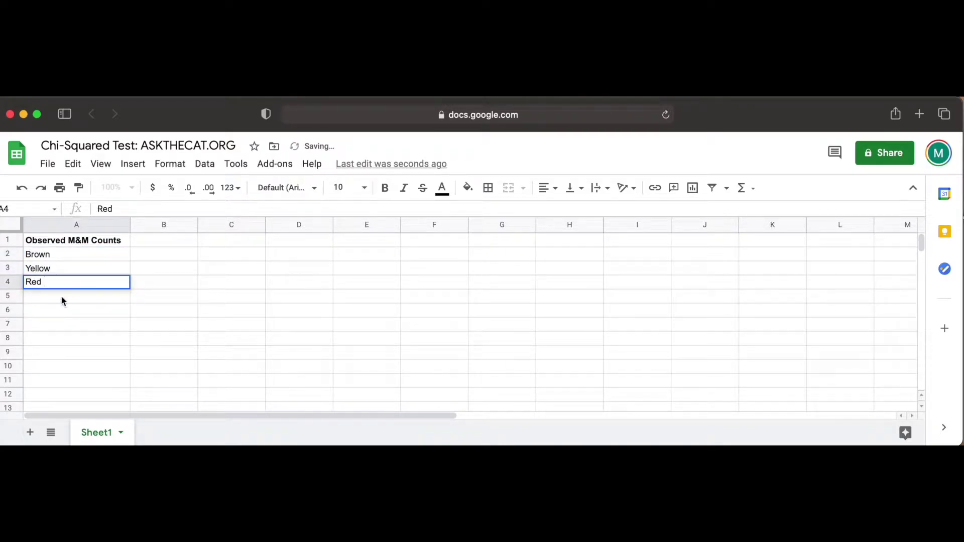
pyautogui.press('Return')
pyautogui.write('Orange')
pyautogui.press('Return')
pyautogui.write('Green')
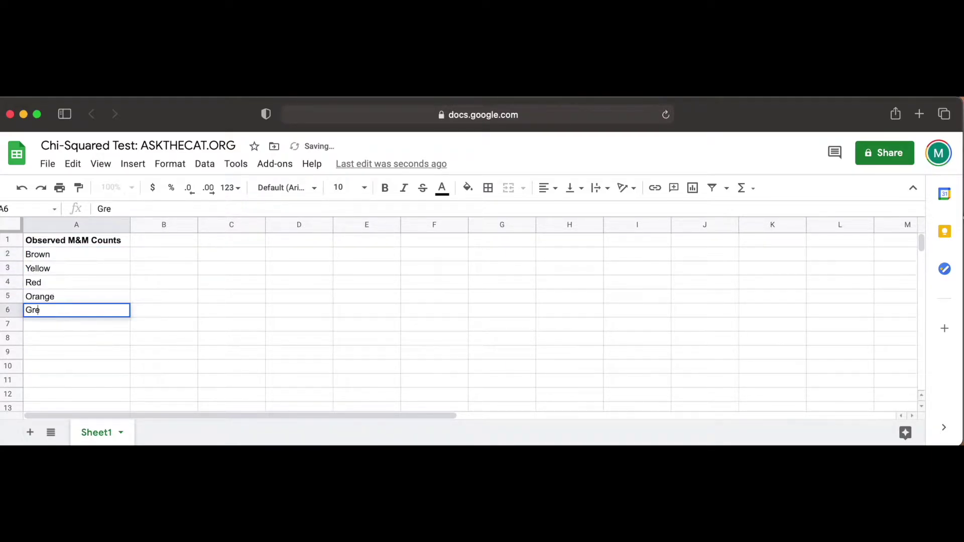
pyautogui.press('Return')
pyautogui.write('Blue')
pyautogui.click(79, 350)
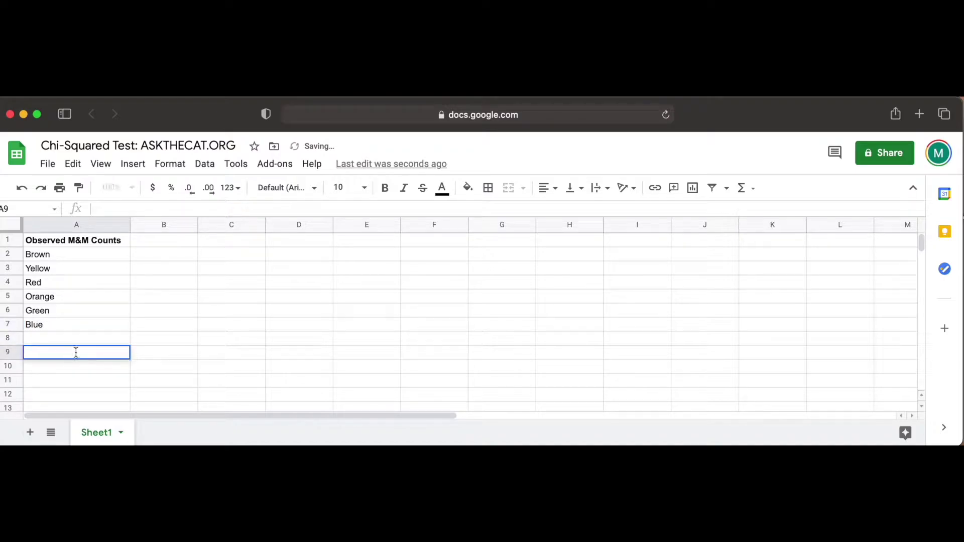
# Step: Enter observed counts 152, 114, 106, 51, 43, 43 in B2:B7
pyautogui.click(167, 258)
pyautogui.write('152')
pyautogui.press('Return')
pyautogui.write('114')
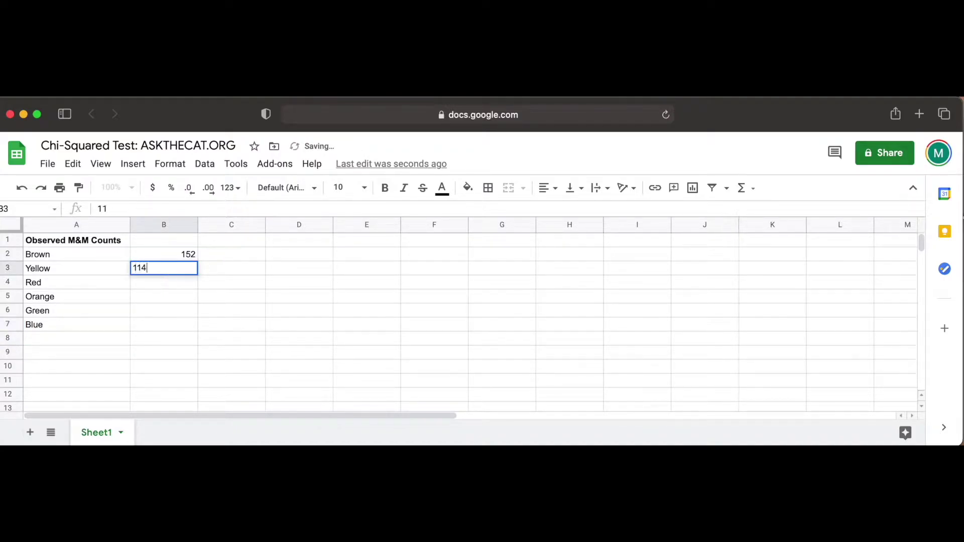
pyautogui.press('Return')
pyautogui.write('106')
pyautogui.press('Return')
pyautogui.write('51')
pyautogui.press('Return')
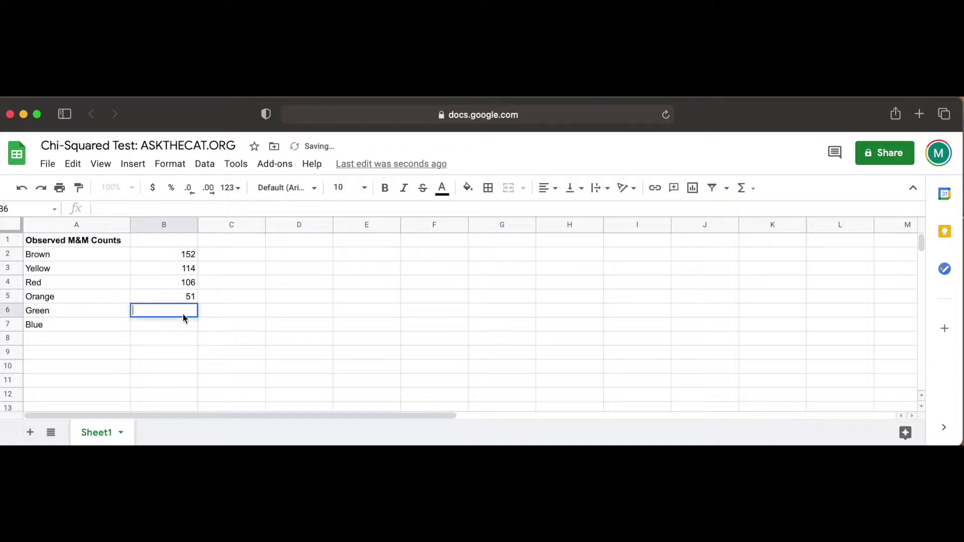
pyautogui.write('43')
pyautogui.press('Return')
pyautogui.write('43')
pyautogui.press('Return')
# Step: Add a bold 'Expected M&M Counts' heading in A9
pyautogui.click(102, 351)
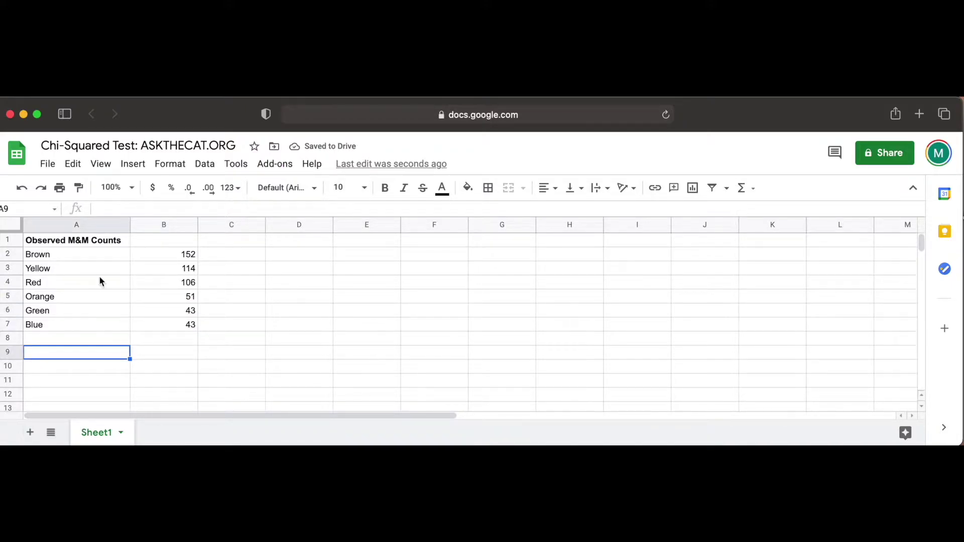
pyautogui.write('Expected M&M Counts')
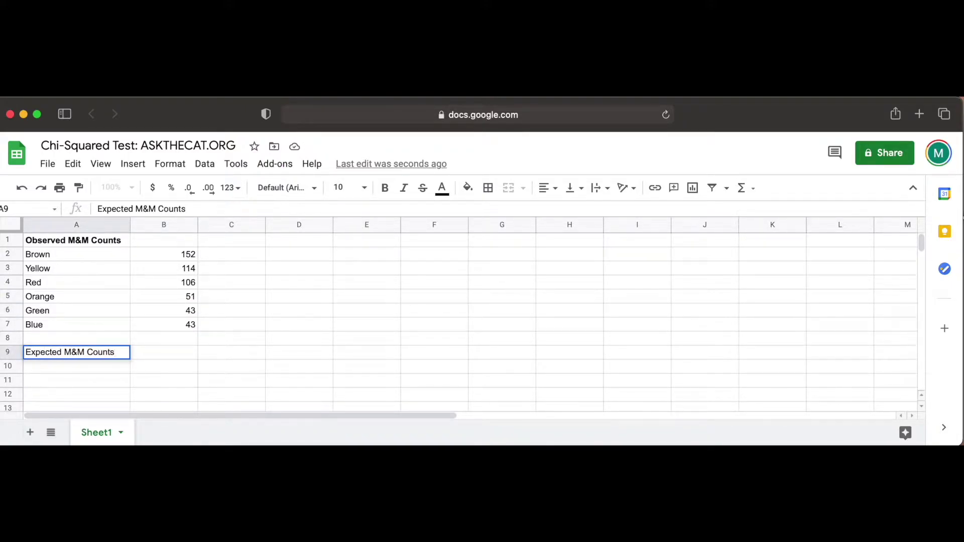
pyautogui.press('super+a')
pyautogui.click(385, 188)
# Step: List the colours Brown, Yellow, Red, Orange, Green, Blue in A10:A15
pyautogui.click(80, 372)
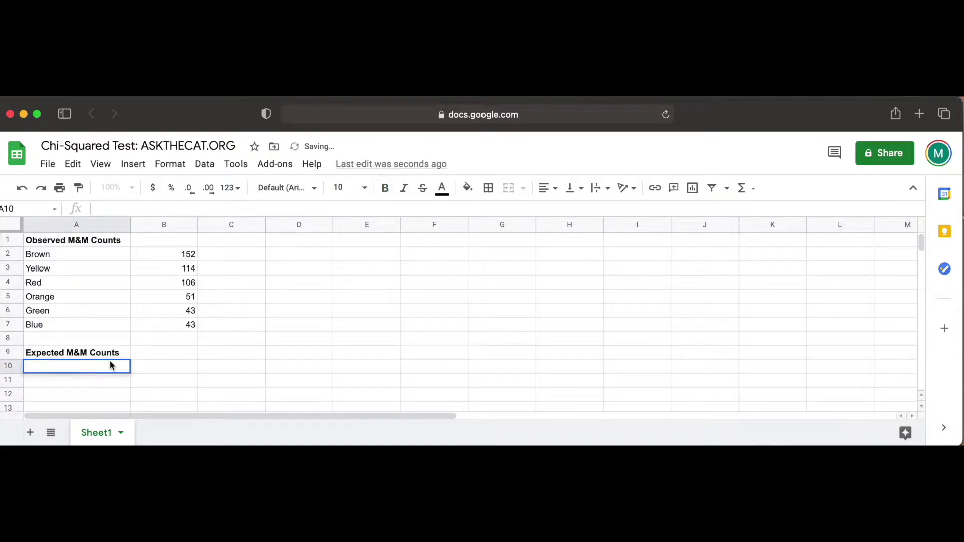
pyautogui.write('Brown')
pyautogui.press('Return')
pyautogui.write('Yellow')
pyautogui.press('Return')
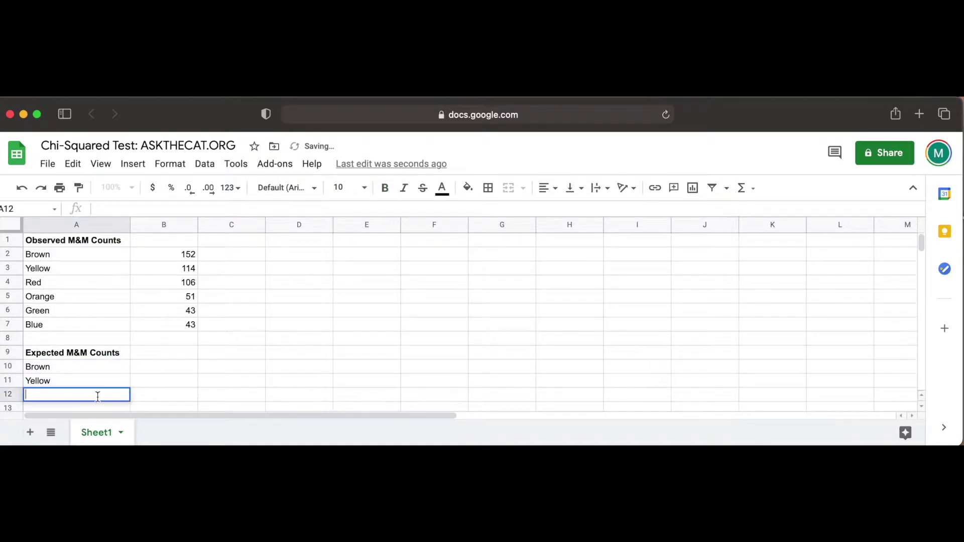
pyautogui.write('Red')
pyautogui.scroll(-3, 163, 383)
pyautogui.press('Return')
pyautogui.write('Orange')
pyautogui.press('Return')
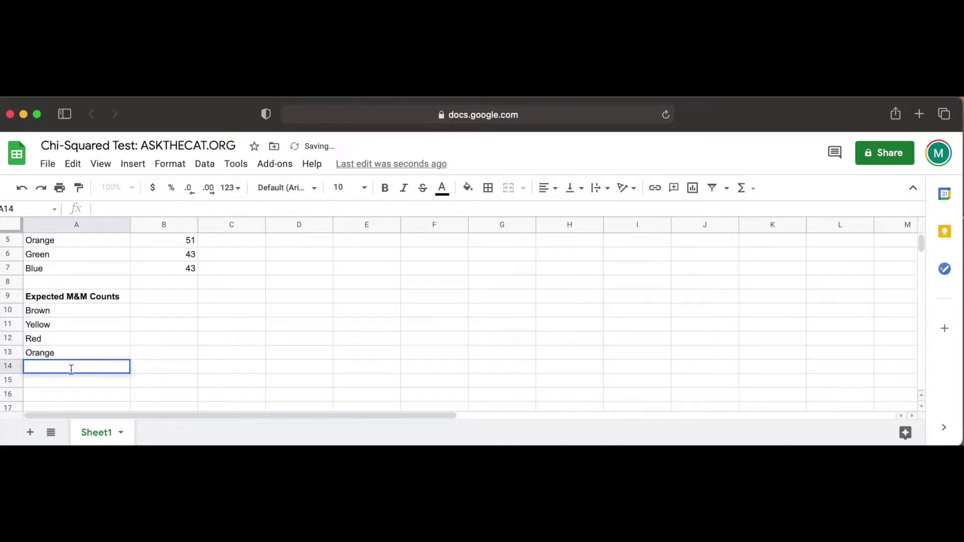
pyautogui.write('Green')
pyautogui.press('Return')
pyautogui.write('Blue')
pyautogui.click(199, 326)
pyautogui.scroll(-2, 183, 324)
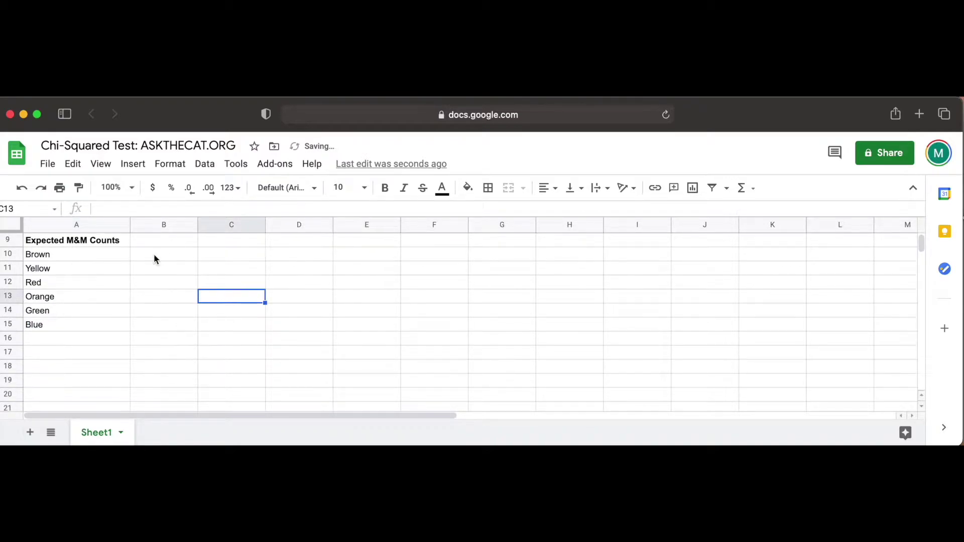
# Step: Enter expected counts 30, 20, 20, 10, 10, 10 in B10:B15
pyautogui.doubleClick(153, 254)
pyautogui.write('30')
pyautogui.press('Return')
pyautogui.write('20')
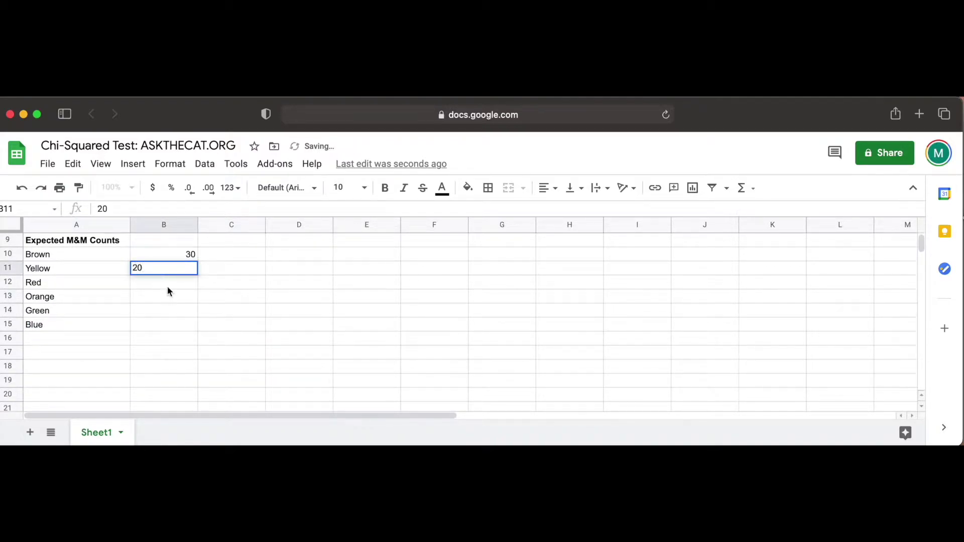
pyautogui.press('Return')
pyautogui.write('20')
pyautogui.press('Return')
pyautogui.write('10')
pyautogui.press('Return')
pyautogui.write('10')
pyautogui.press('Return')
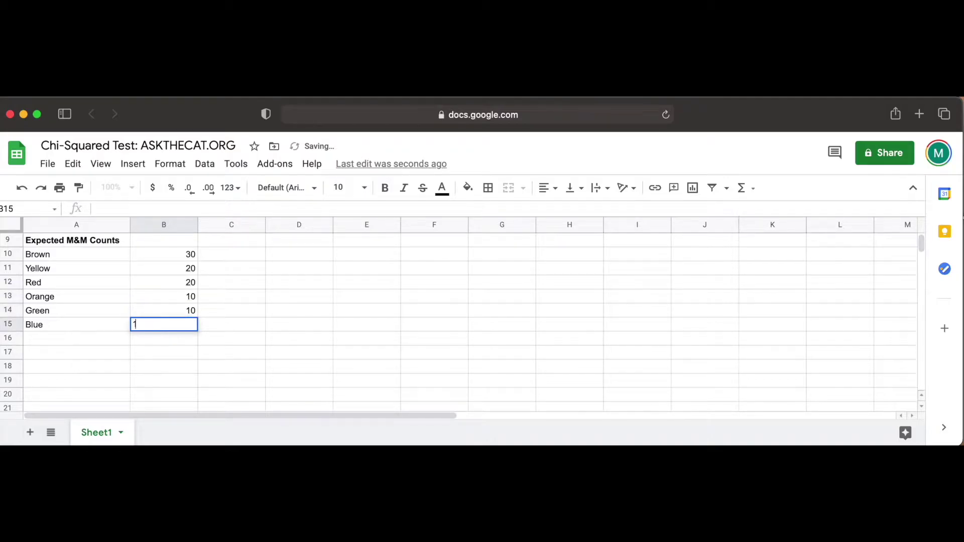
pyautogui.write('10')
pyautogui.press('Return')
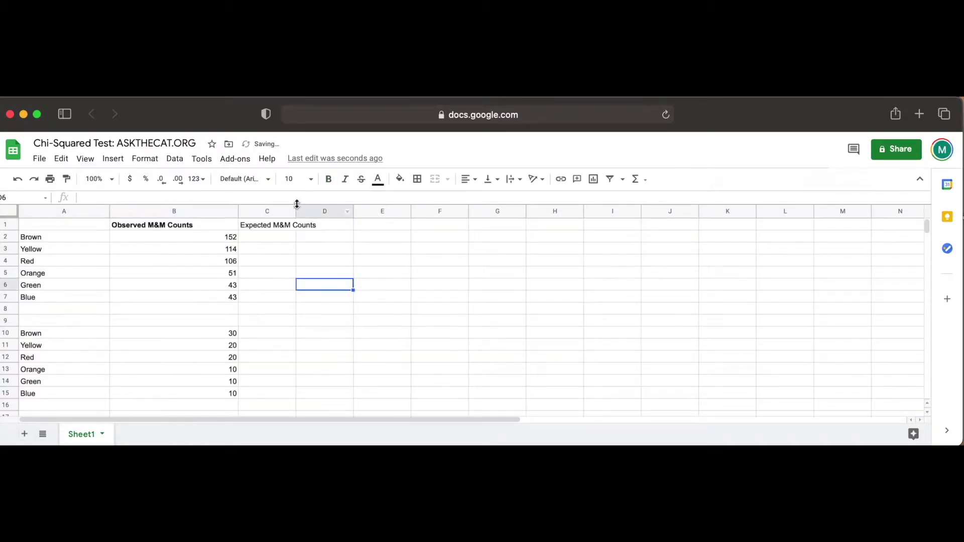
# Step: Copy the expected counts from rows 10–15 into C2:C7
pyautogui.click(295, 227)
pyautogui.moveTo(203, 336); pyautogui.dragTo(205, 394)
pyautogui.press('super+c')
pyautogui.click(280, 240)
pyautogui.press('super+v')
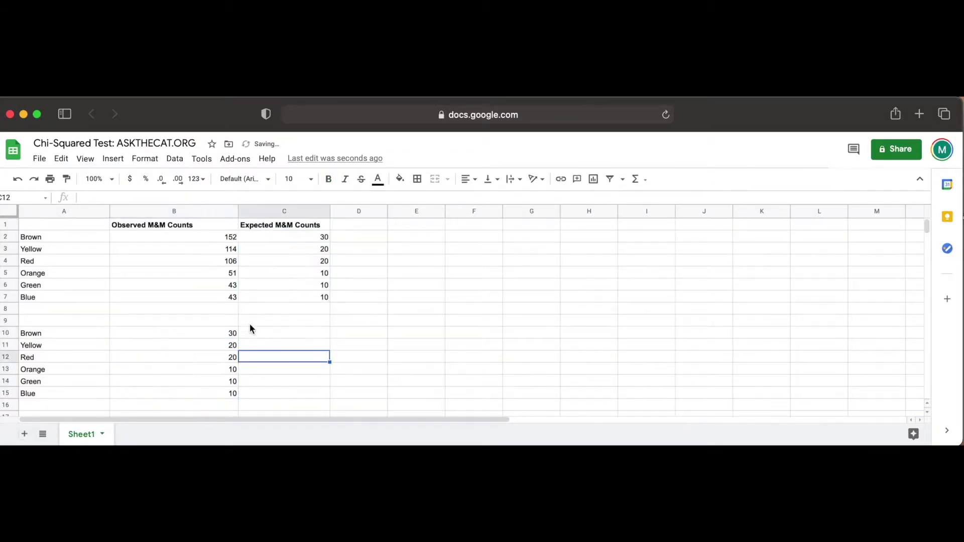
pyautogui.moveTo(201, 334); pyautogui.dragTo(201, 394)
pyautogui.rightClick(200, 350)
pyautogui.click(231, 193)
pyautogui.click(278, 233)
pyautogui.press('super+v')
# Step: Centre the A1:C7 table and enlarge its text and change its font
pyautogui.moveTo(60, 225); pyautogui.dragTo(323, 299)
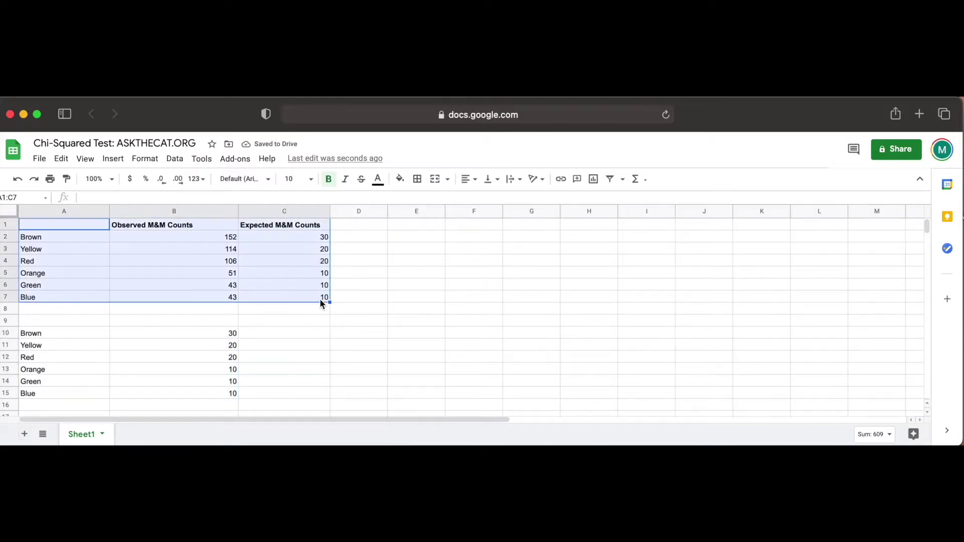
pyautogui.click(468, 178)
pyautogui.click(479, 196)
pyautogui.click(290, 178)
pyautogui.click(290, 331)
pyautogui.click(244, 179)
pyautogui.click(252, 333)
pyautogui.click(281, 355)
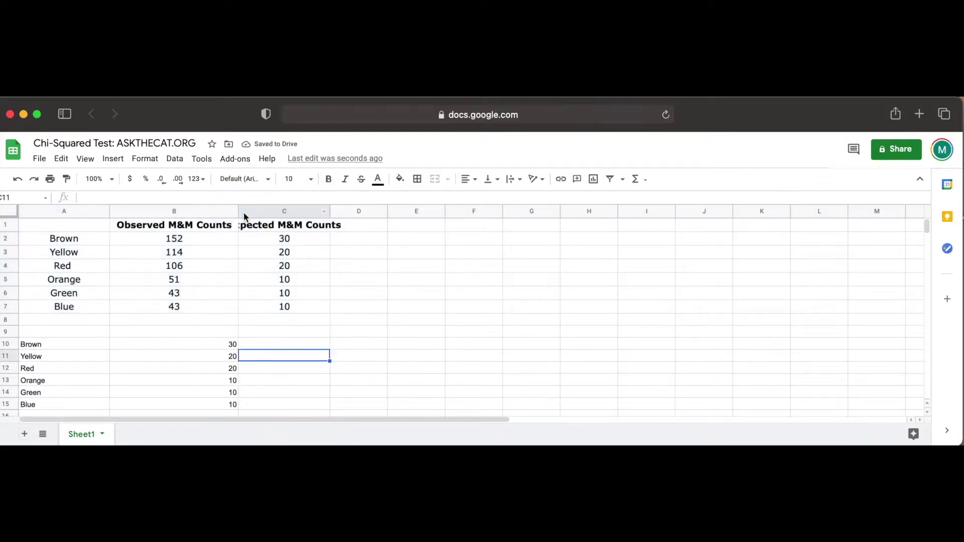
# Step: Delete the leftover expected list in rows 10 to 15
pyautogui.moveTo(50, 344); pyautogui.dragTo(189, 402)
pyautogui.rightClick(189, 402)
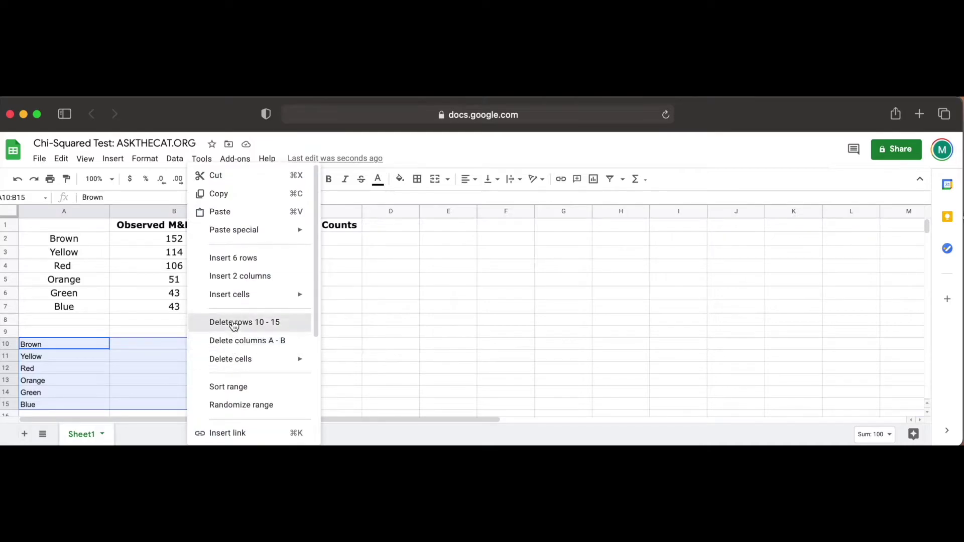
pyautogui.click(236, 322)
pyautogui.click(257, 333)
# Step: Append ' - BY PERCENTAGE!!!' to the C1 header and widen column C to fit
pyautogui.moveTo(362, 211); pyautogui.dragTo(429, 211)
pyautogui.doubleClick(376, 225)
pyautogui.write('-')
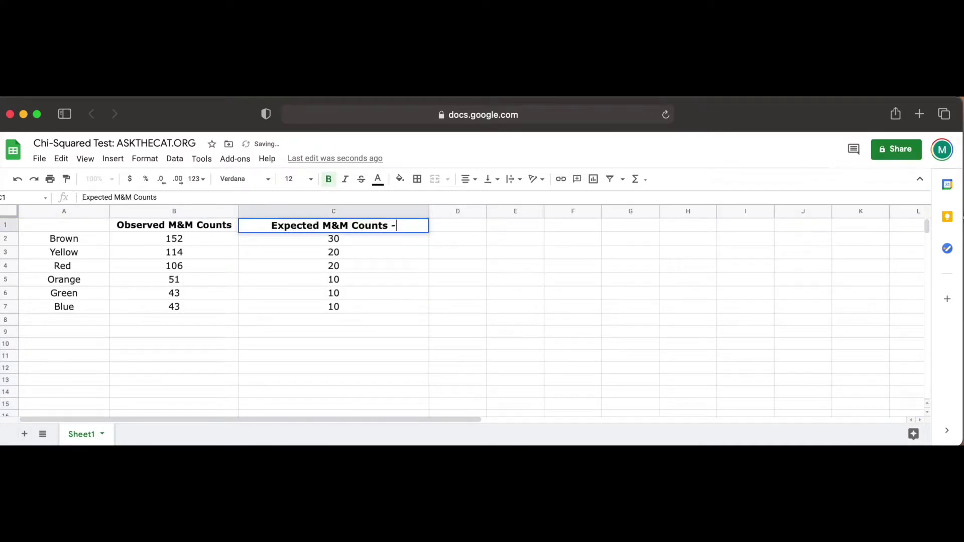
pyautogui.write(' BY PERCENTAG')
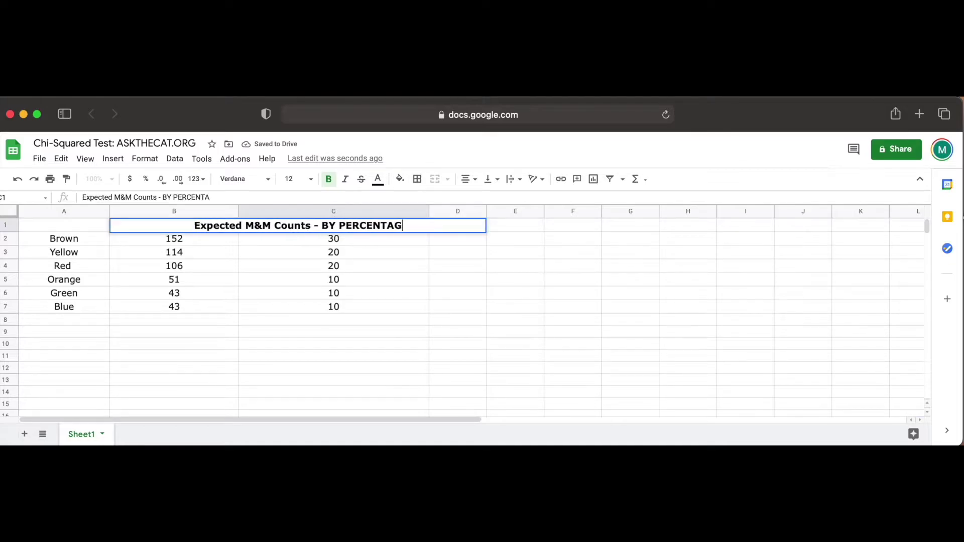
pyautogui.write('E!!!')
pyautogui.click(459, 279)
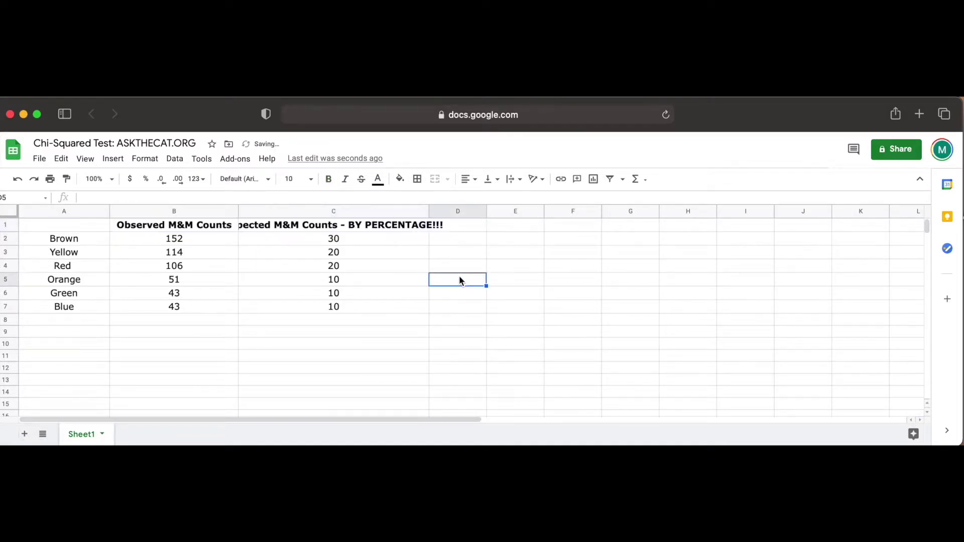
pyautogui.moveTo(428, 208); pyautogui.dragTo(460, 209)
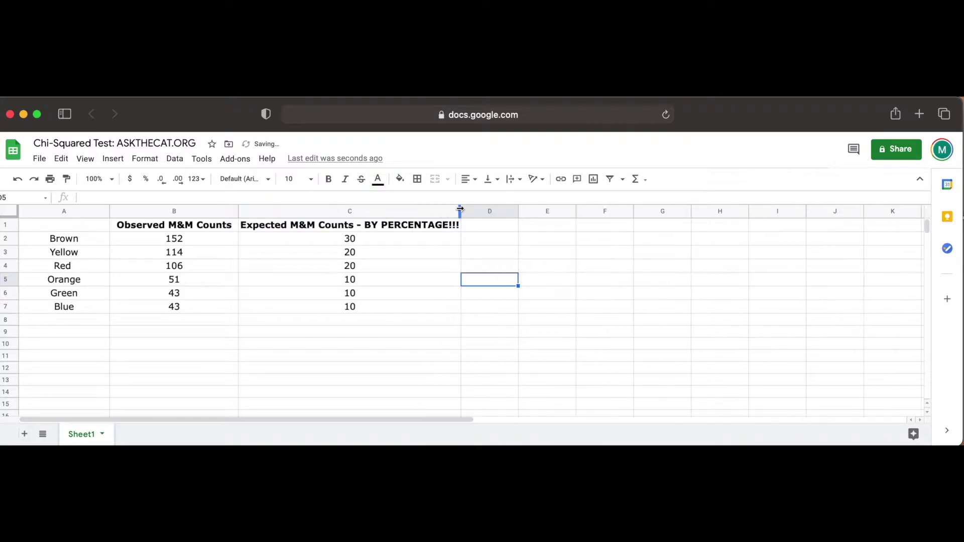
pyautogui.click(486, 227)
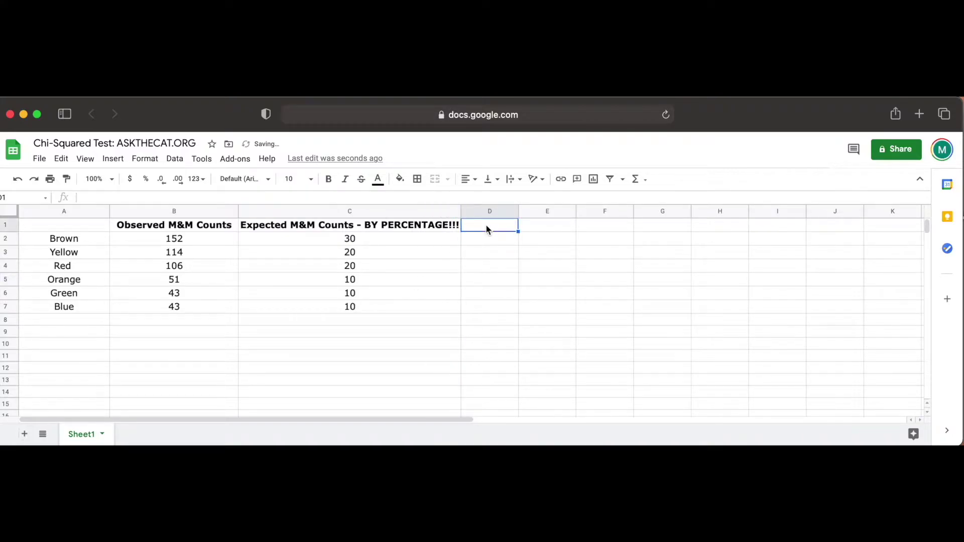
# Step: Head column D 'Expected M&M Counts (By Count)' and widen it to fit
pyautogui.write('Expect')
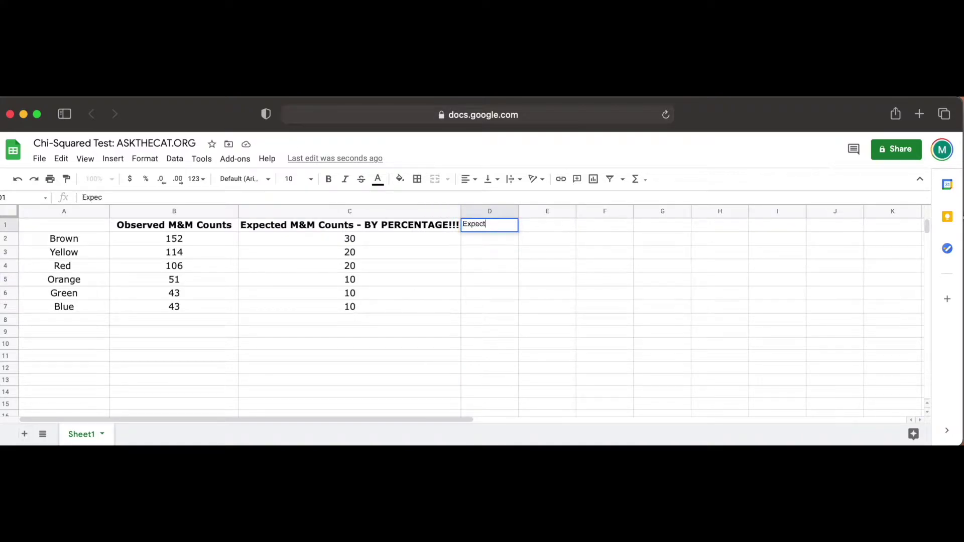
pyautogui.write('ed M&M Counts (')
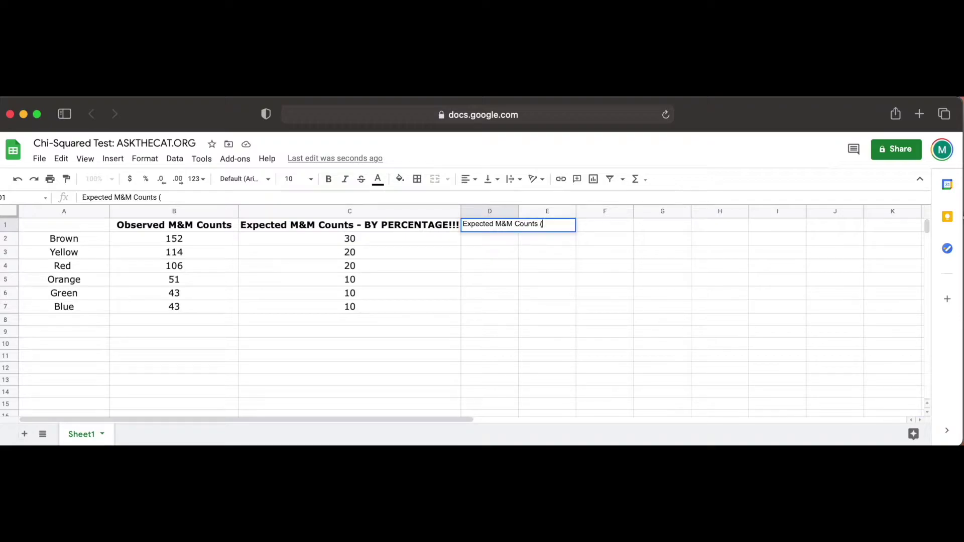
pyautogui.write('By Count)')
pyautogui.click(489, 306)
pyautogui.moveTo(519, 211); pyautogui.dragTo(577, 211)
pyautogui.click(187, 240)
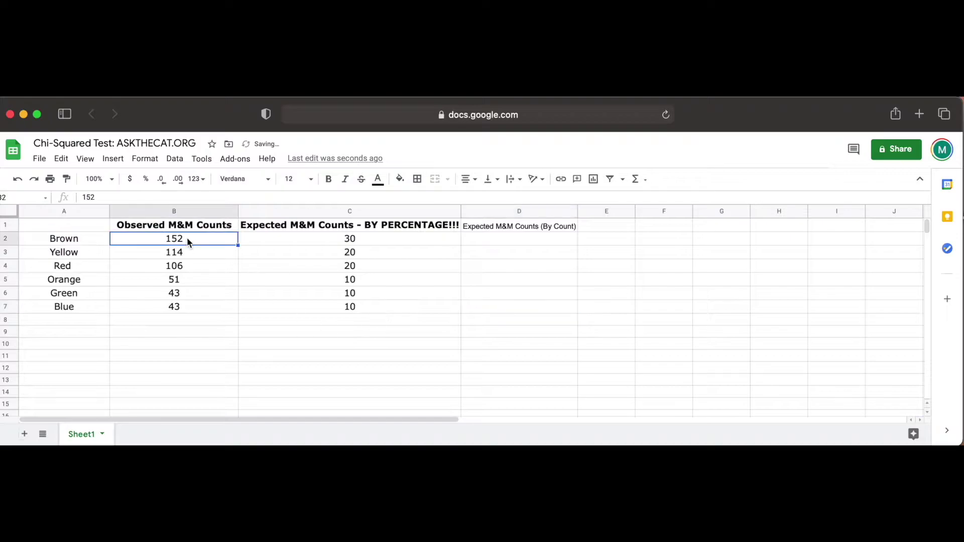
# Step: Add a centred 'TOTAL M&Ms' label in A8
pyautogui.click(145, 321)
pyautogui.doubleClick(91, 322)
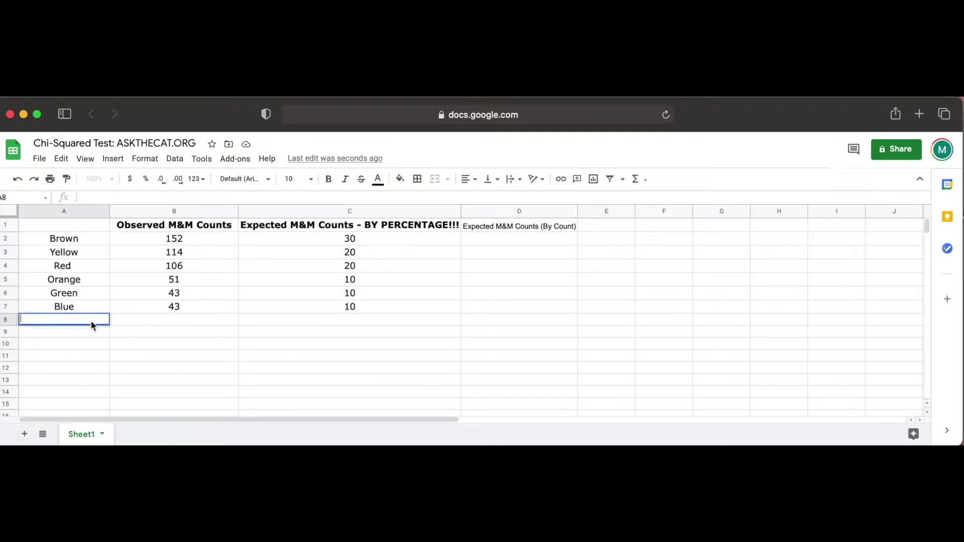
pyautogui.write('TOTAL M&Ms')
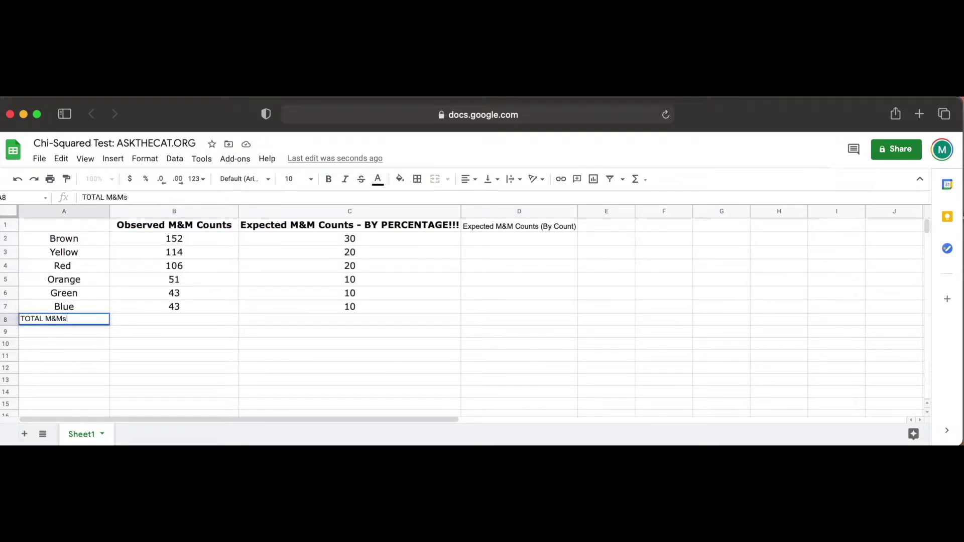
pyautogui.press('Tab')
pyautogui.click(86, 321)
pyautogui.click(466, 179)
pyautogui.click(479, 200)
# Step: Put =SUM(B2:B7) in B8 to total the observed counts to 509
pyautogui.click(165, 321)
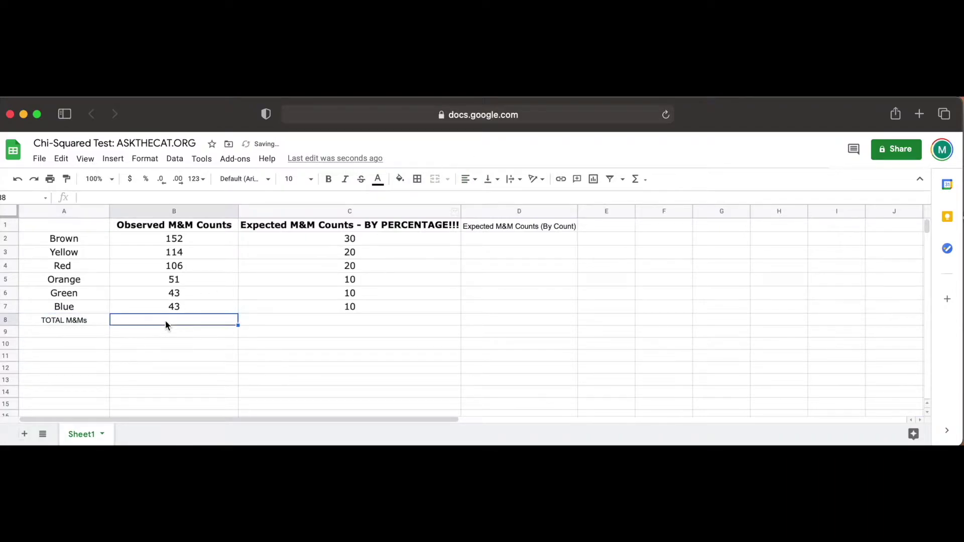
pyautogui.doubleClick(140, 319)
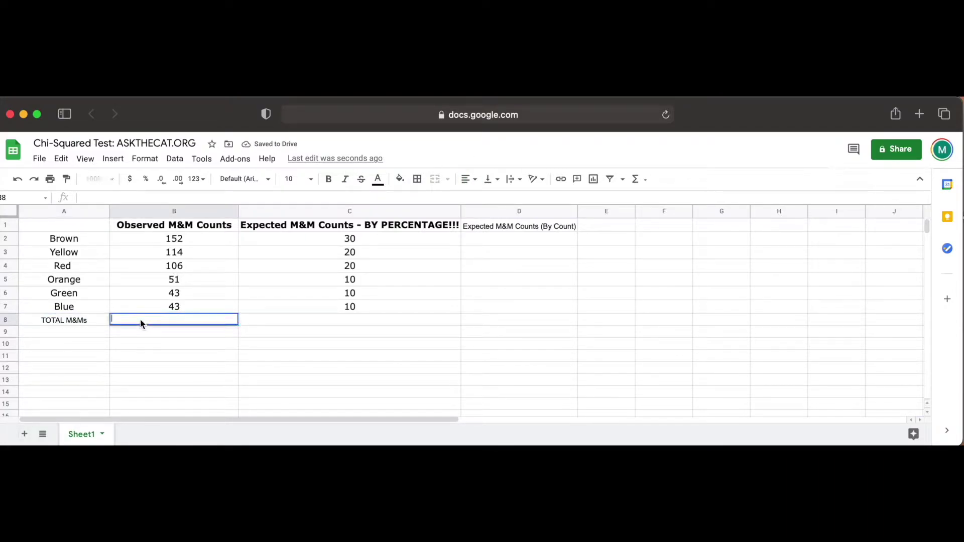
pyautogui.write('=')
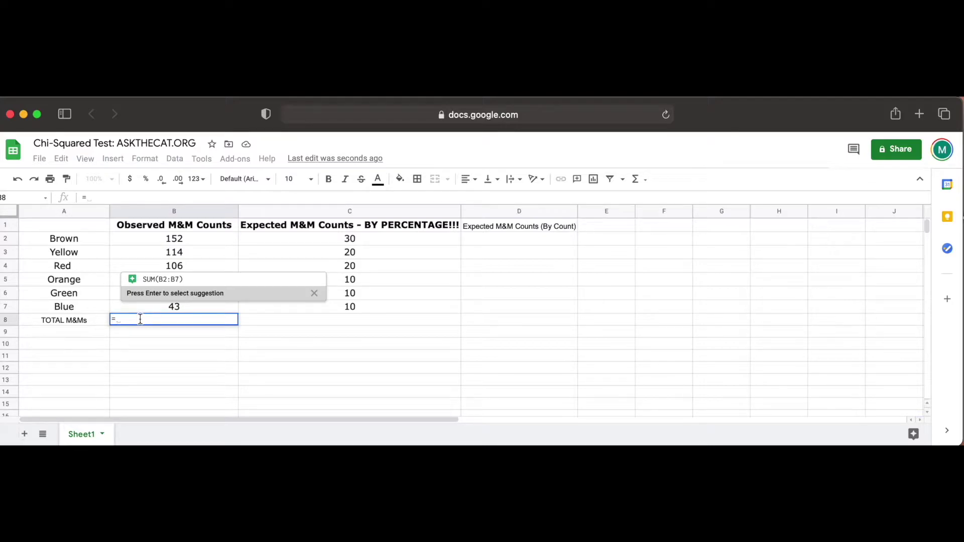
pyautogui.click(180, 280)
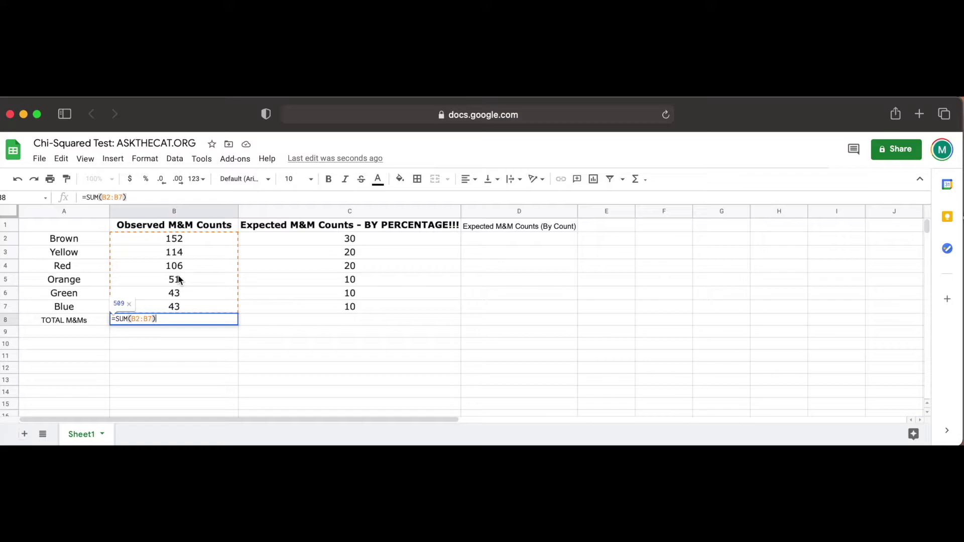
pyautogui.press('Return')
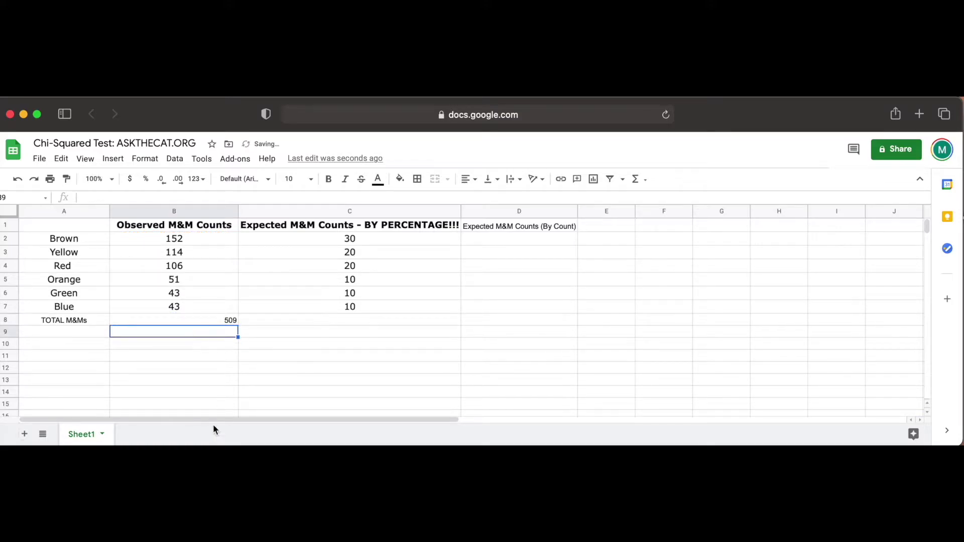
# Step: Apply the Verdana font to the observed table A1:B8
pyautogui.click(184, 227)
pyautogui.click(227, 237)
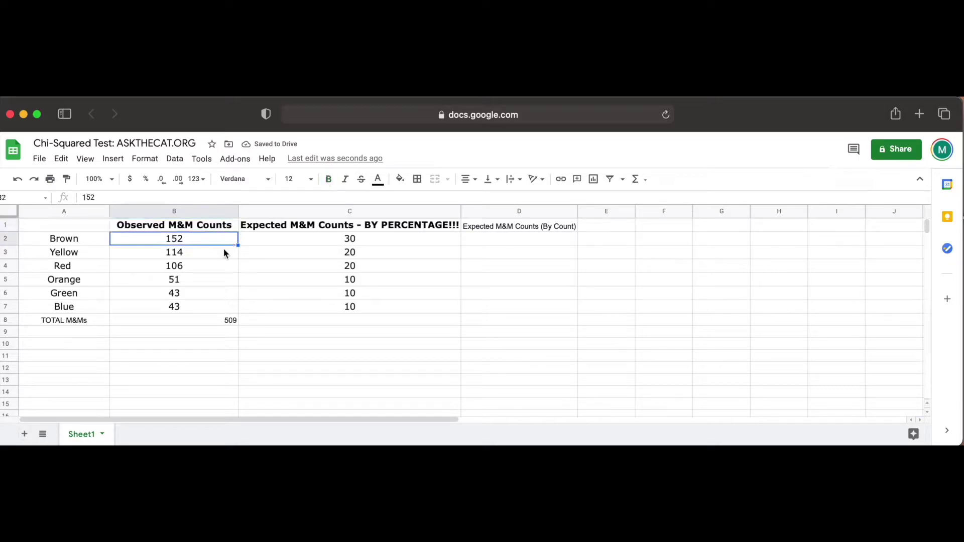
pyautogui.click(199, 306)
pyautogui.click(64, 224)
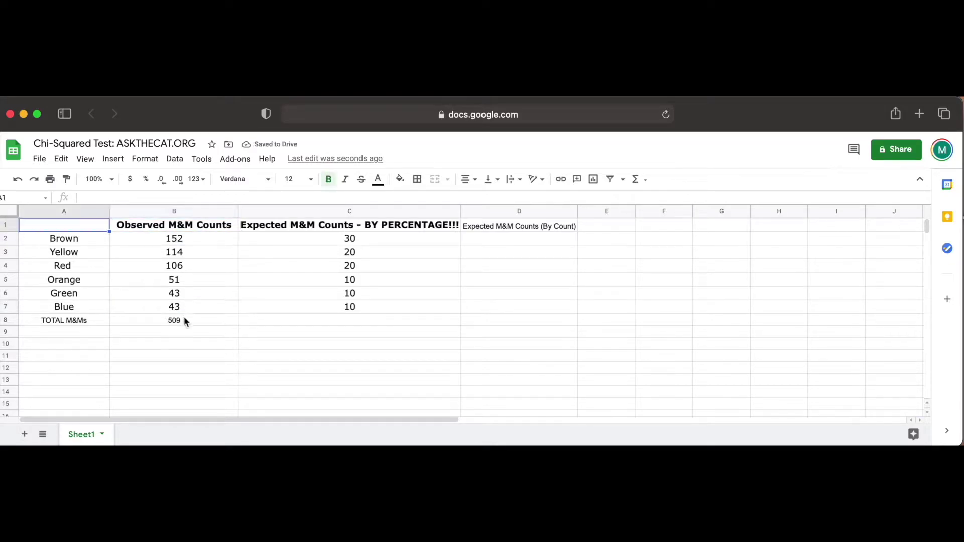
pyautogui.keyDown('shift'); pyautogui.click(184, 316); pyautogui.keyUp('shift')
pyautogui.click(244, 179)
pyautogui.click(253, 292)
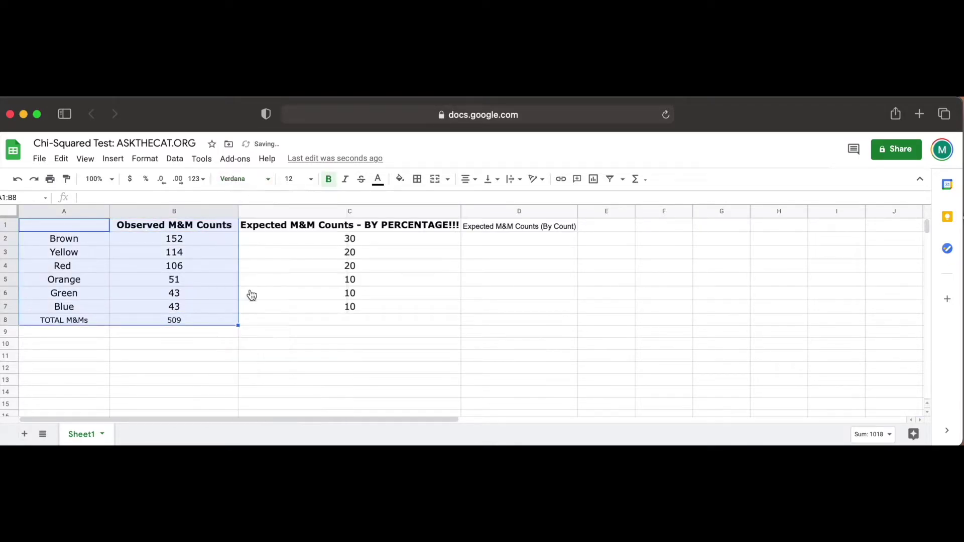
# Step: Set the table text to size 12 and enter Brown's expected count =(C2/100)*B8 in D2
pyautogui.click(296, 179)
pyautogui.click(291, 308)
pyautogui.click(312, 297)
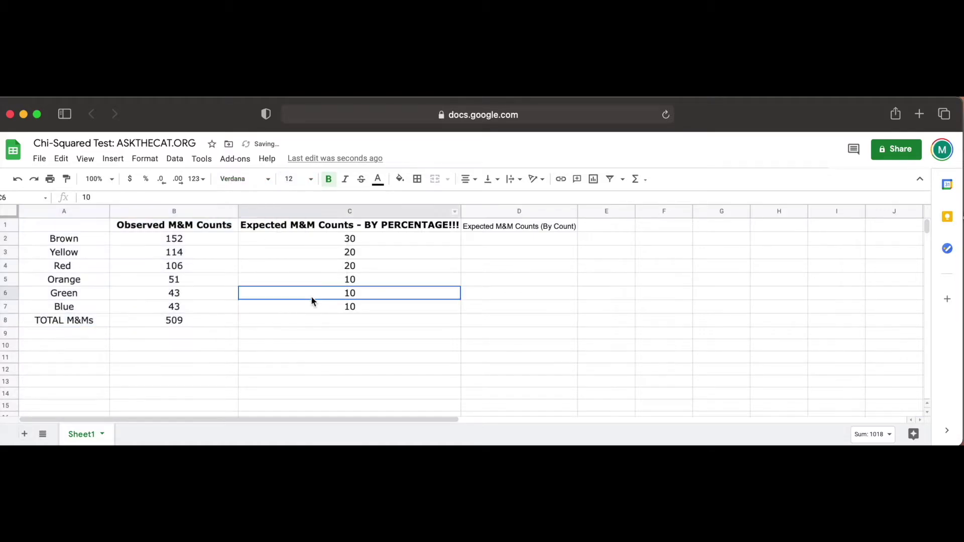
pyautogui.click(512, 237)
pyautogui.write('=')
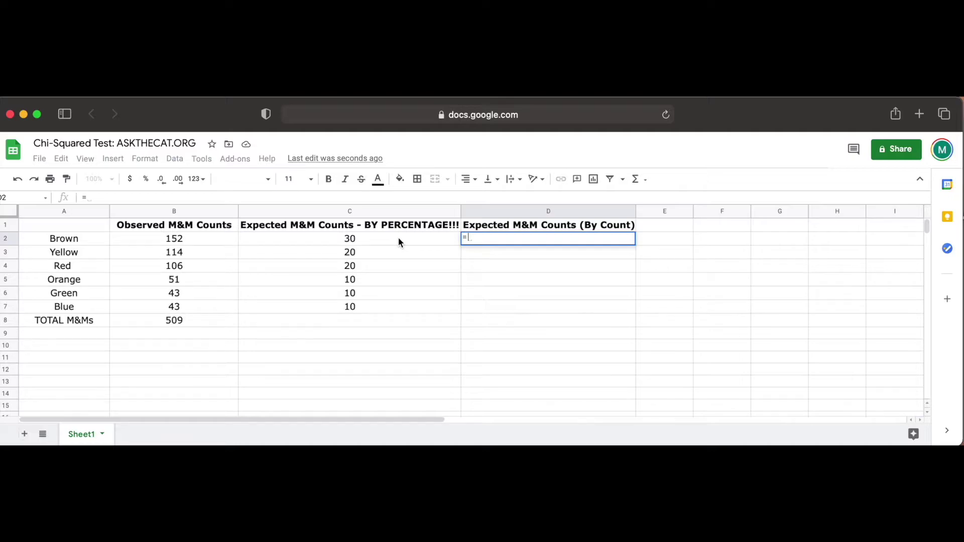
pyautogui.write('(')
pyautogui.click(399, 240)
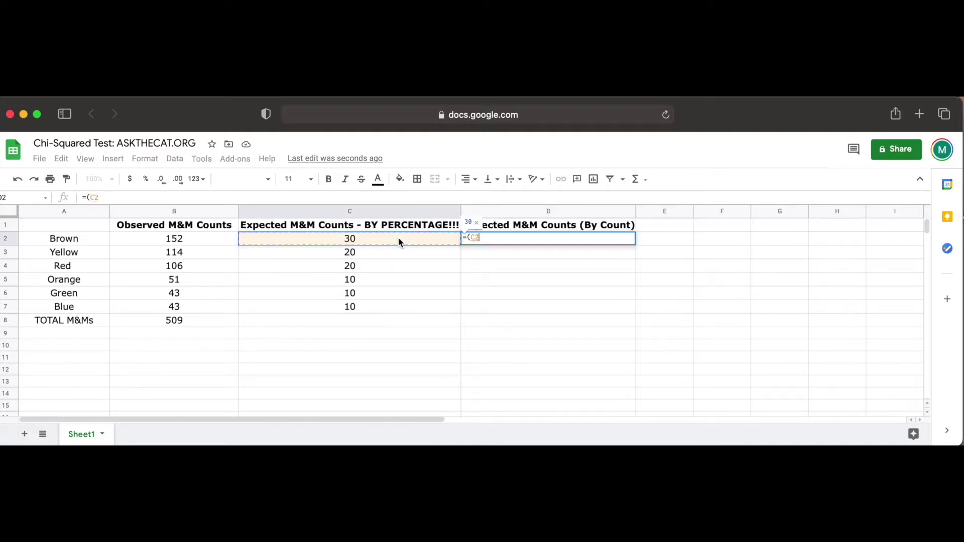
pyautogui.write('/100')
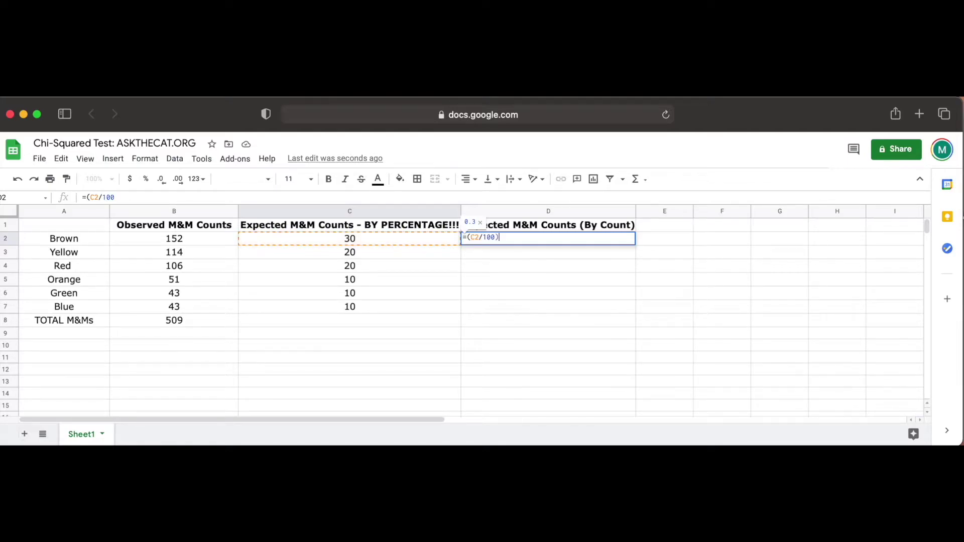
pyautogui.write(')')
pyautogui.write('*')
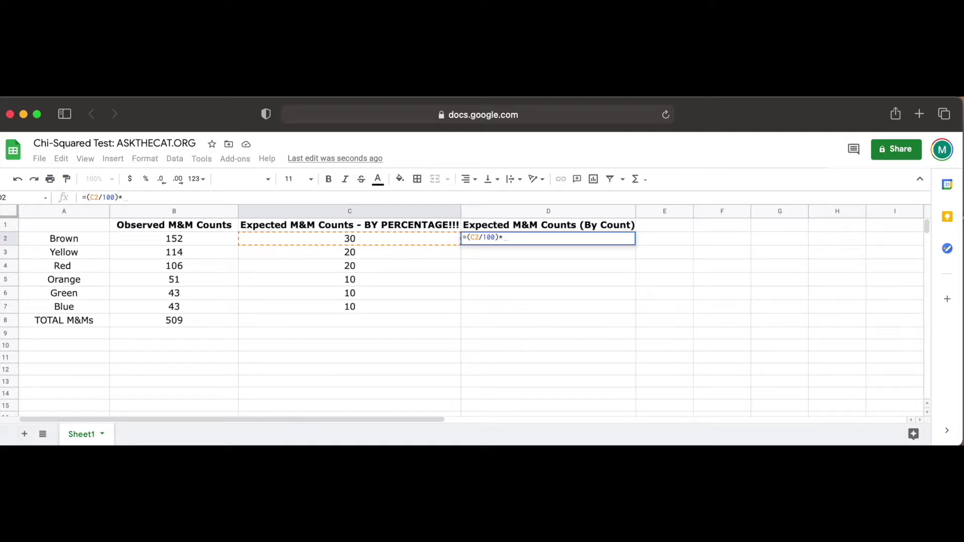
pyautogui.click(194, 320)
pyautogui.press('Return')
# Step: Enter the expected-count formulas for Yellow, Red, Orange and Green in D3:D6, each (C/100)*B8
pyautogui.write('=(')
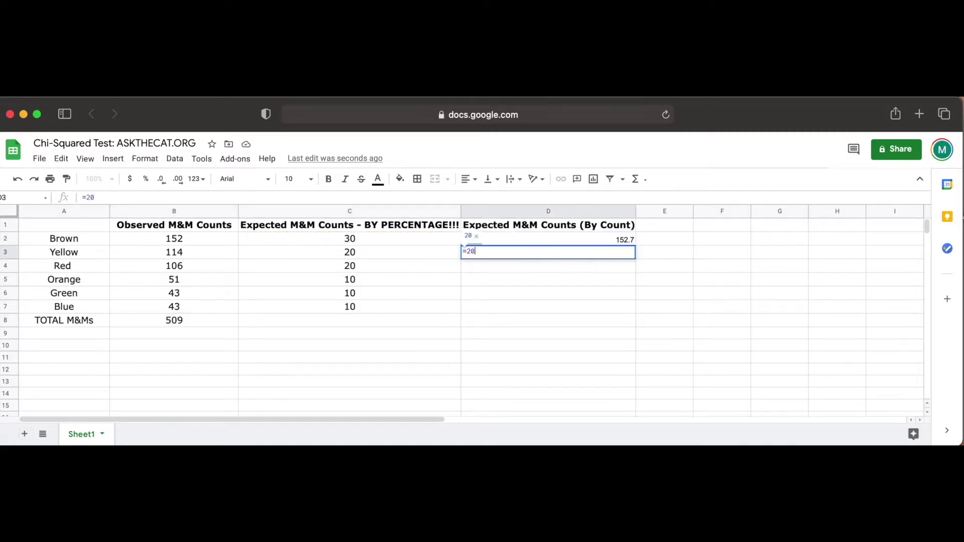
pyautogui.click(396, 251)
pyautogui.write('/100)*B8')
pyautogui.press('Return')
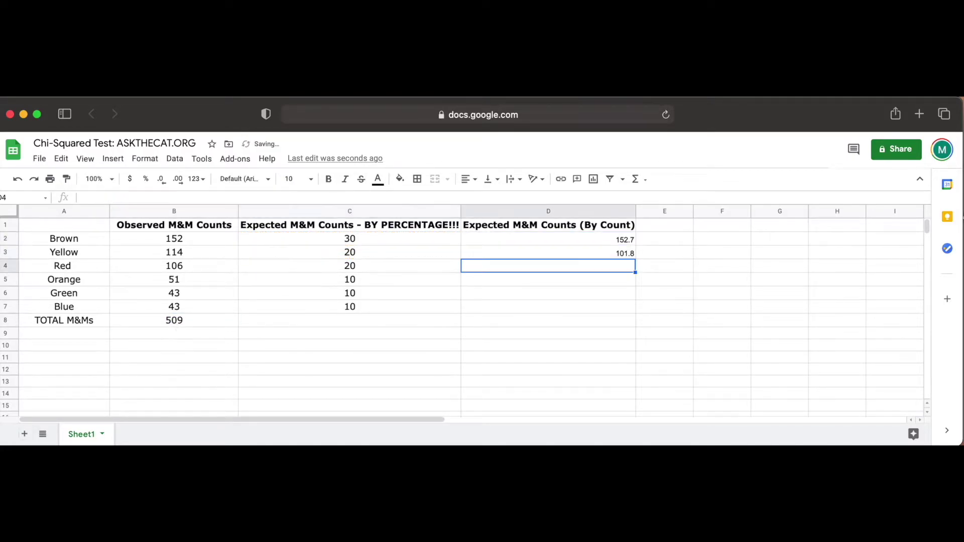
pyautogui.write('=C4*100')
pyautogui.press('BackSpace')
pyautogui.press('BackSpace')
pyautogui.press('BackSpace')
pyautogui.press('BackSpace')
pyautogui.press('BackSpace')
pyautogui.press('BackSpace')
pyautogui.write('(C4/100)*B8')
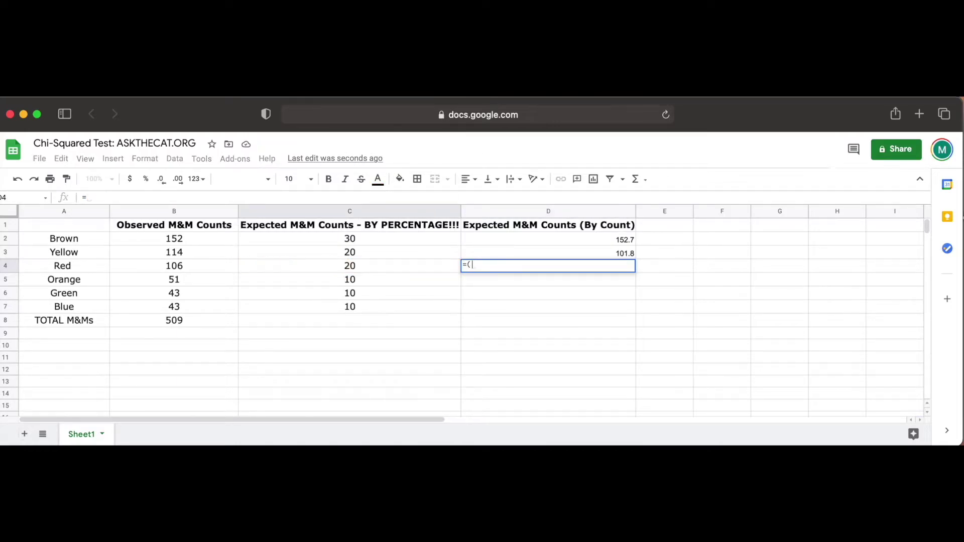
pyautogui.press('Return')
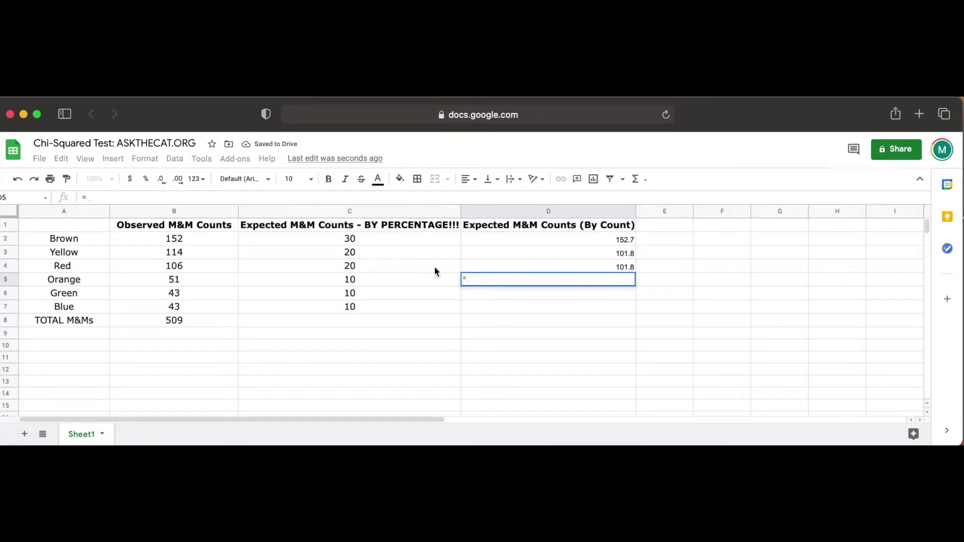
pyautogui.write('=(')
pyautogui.click(435, 276)
pyautogui.write('/100)*B8')
pyautogui.press('Return')
pyautogui.write('=')
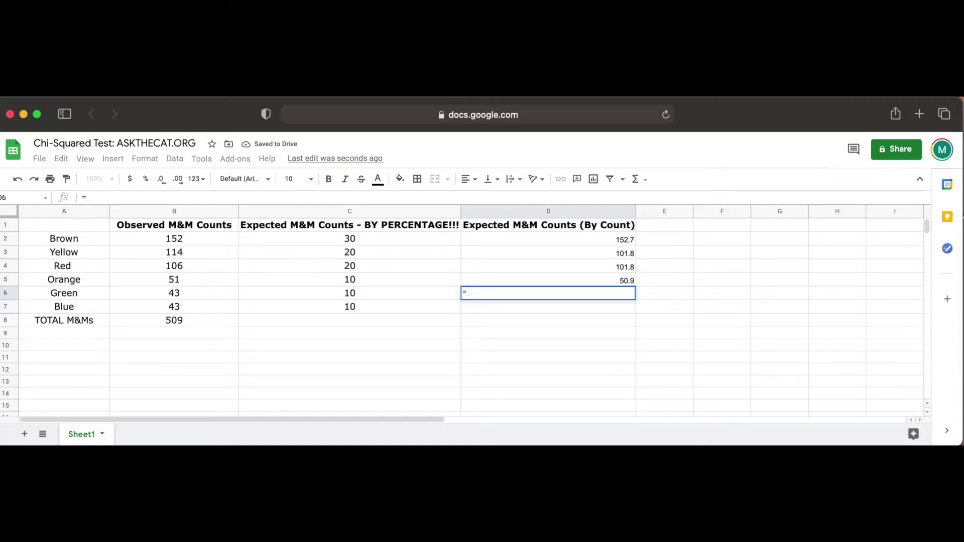
pyautogui.write('(C6/100)*B8')
pyautogui.press('Return')
# Step: Add Blue's formula =(C7/100)*B8 in D7 and the =SUM(D2:D7) total of 509 in D8
pyautogui.write('=(')
pyautogui.click(395, 310)
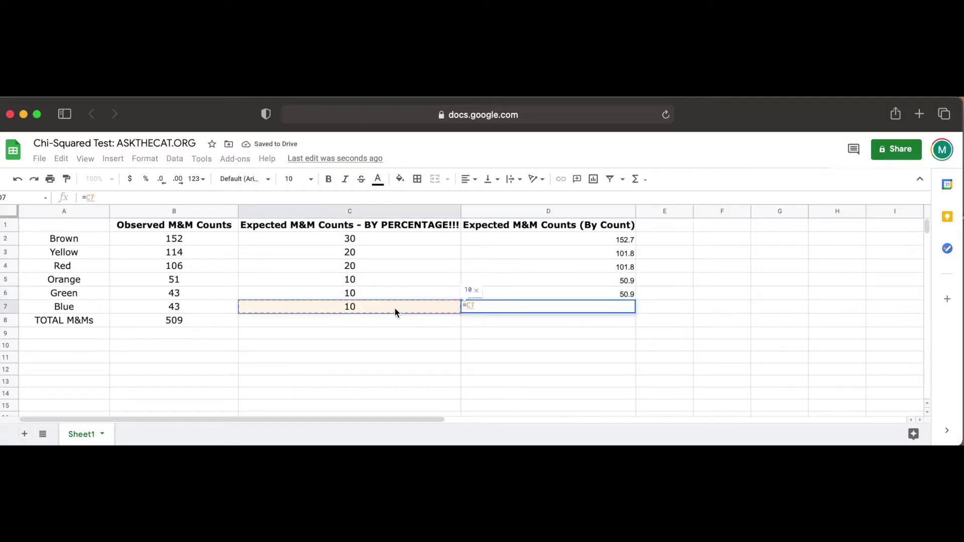
pyautogui.write('/100)*B8')
pyautogui.press('Return')
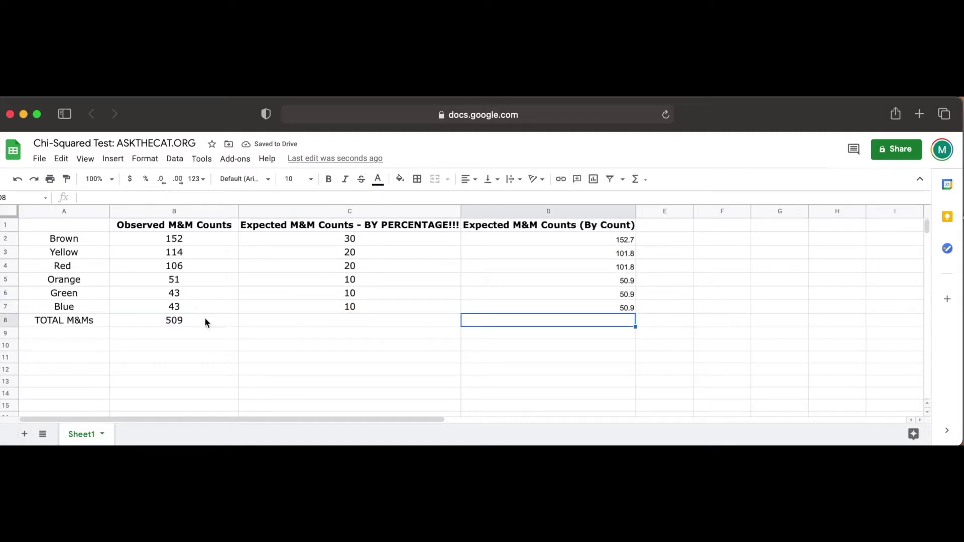
pyautogui.write('=')
pyautogui.click(507, 267)
pyautogui.press('Return')
# Step: Match D2:D8 to the table's formatting and label E1 'SHORTCUT!'
pyautogui.moveTo(548, 239); pyautogui.dragTo(578, 321)
pyautogui.press('super+alt+v')
pyautogui.click(211, 320)
pyautogui.click(350, 210)
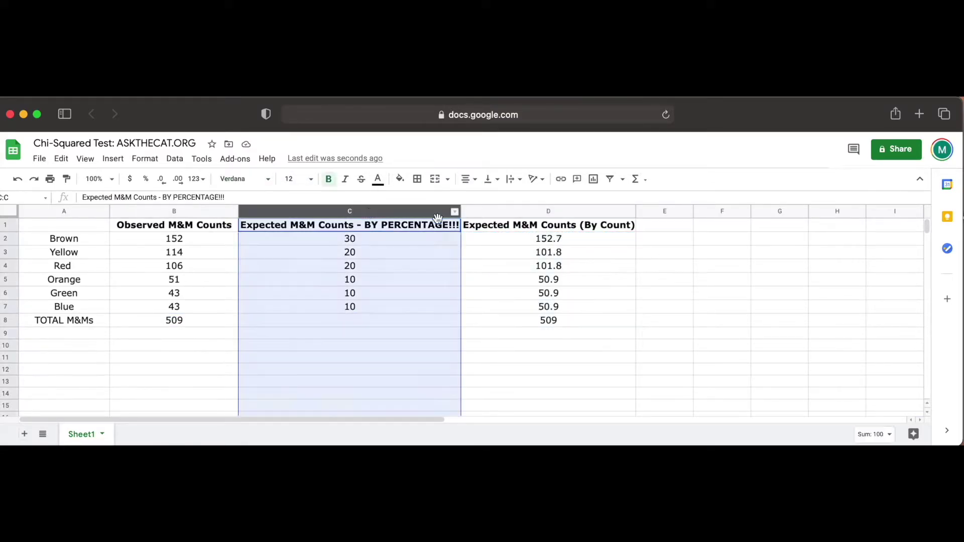
pyautogui.click(665, 224)
pyautogui.write('SHORTCU')
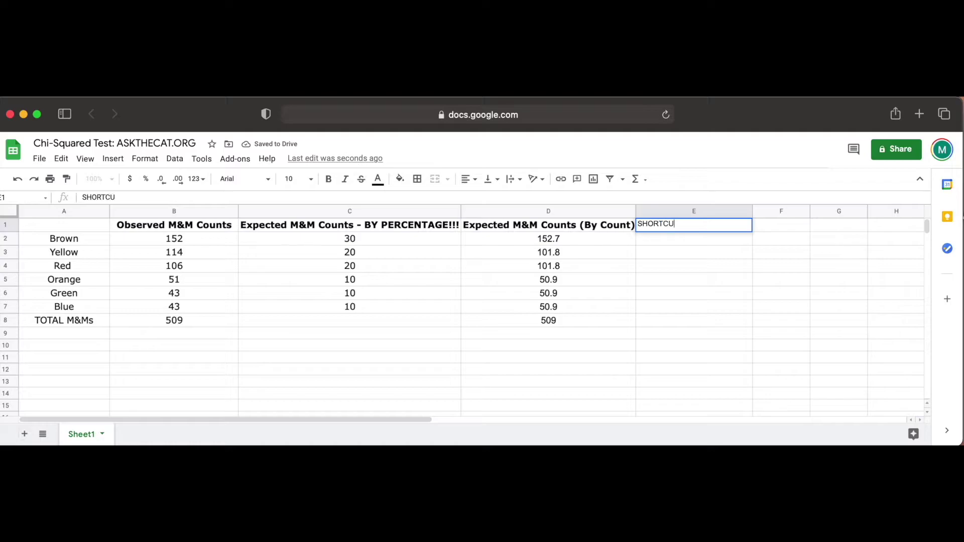
pyautogui.write('T!')
# Step: Enter =(C2/100)*B8 in E2 and fill it down to E7
pyautogui.doubleClick(605, 242)
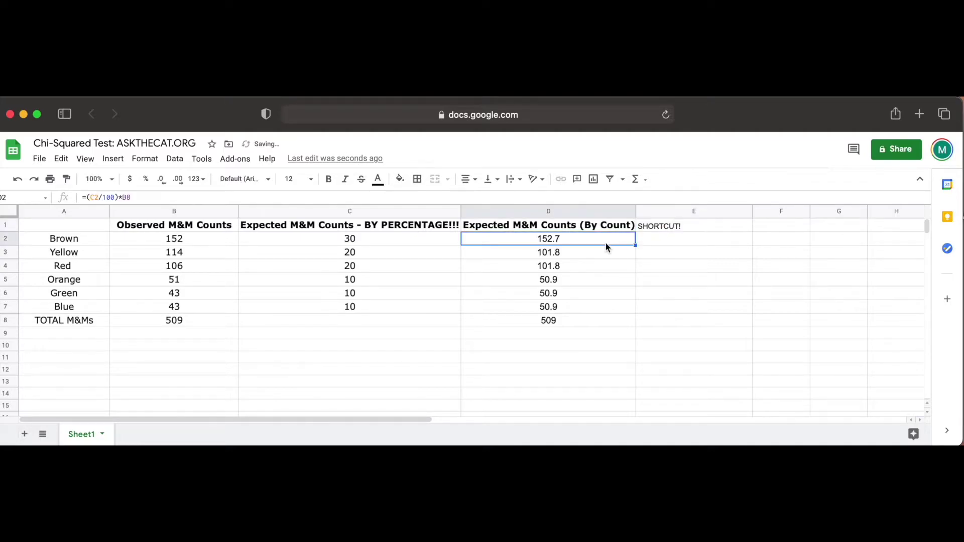
pyautogui.click(682, 240)
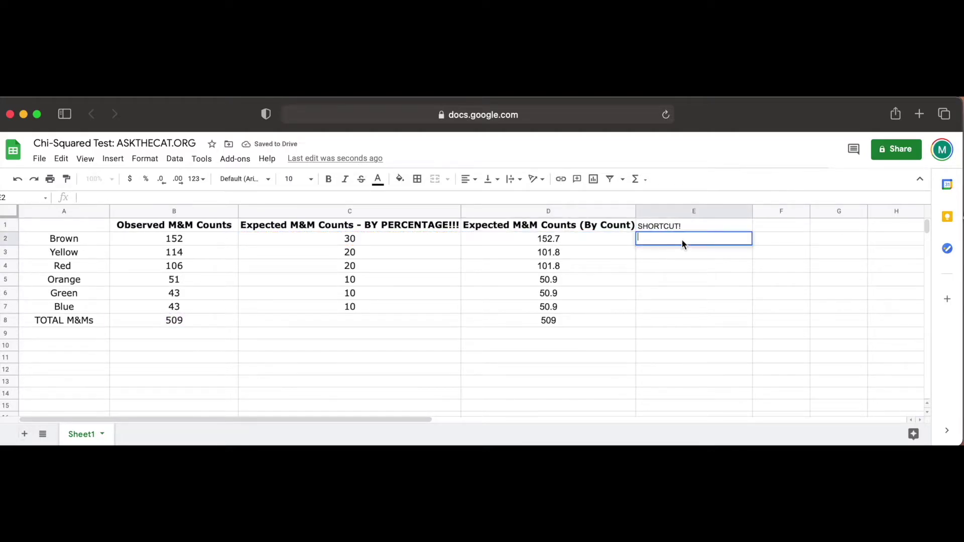
pyautogui.write('=(')
pyautogui.click(360, 239)
pyautogui.write('/1')
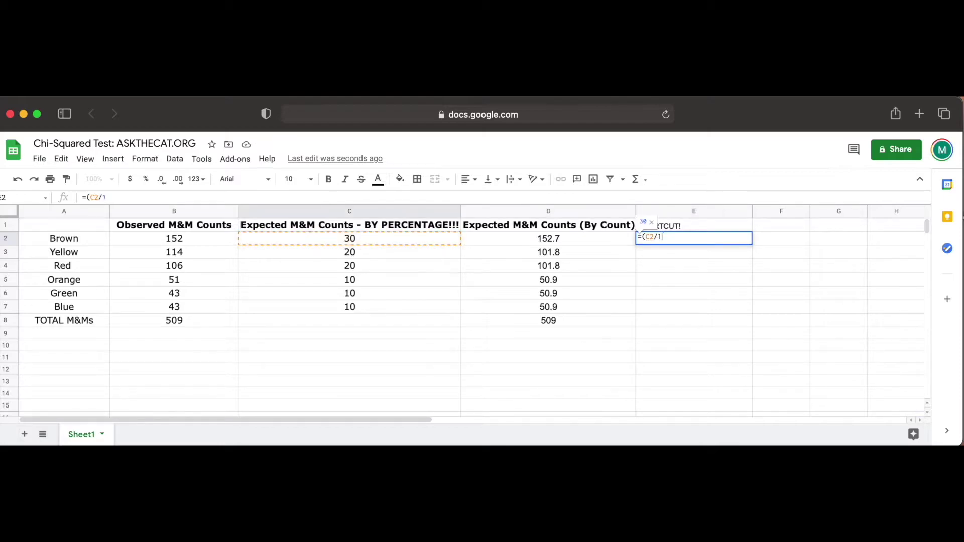
pyautogui.write('00)*')
pyautogui.click(172, 320)
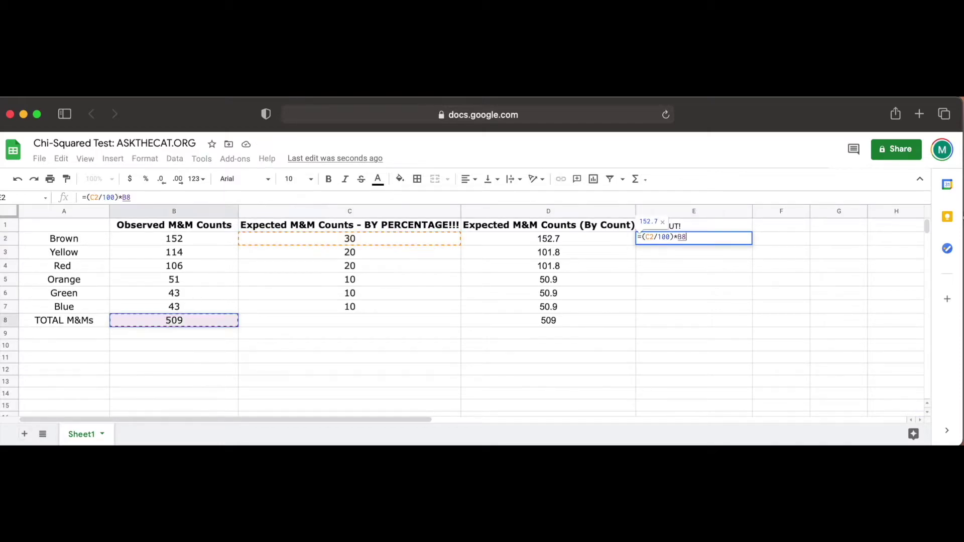
pyautogui.press('Return')
pyautogui.click(678, 242)
pyautogui.moveTo(752, 245); pyautogui.dragTo(752, 308)
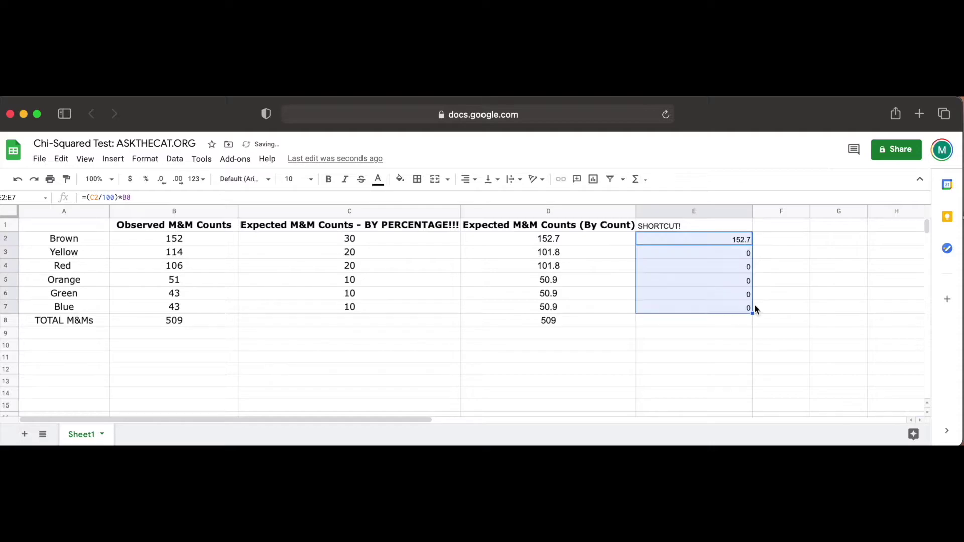
# Step: Inspect the E2 and E3 formulas to see the total reference shift away from B8
pyautogui.click(729, 241)
pyautogui.doubleClick(729, 240)
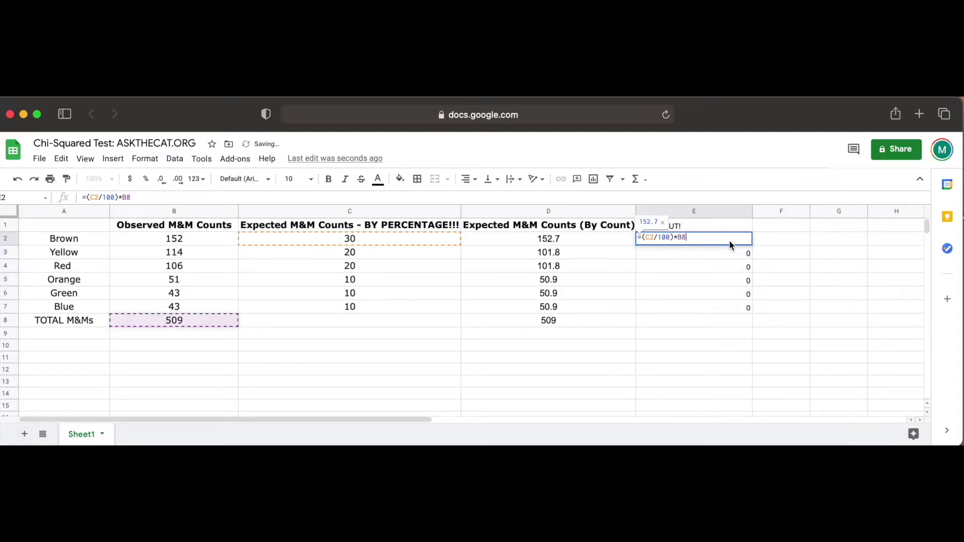
pyautogui.press('Return')
pyautogui.doubleClick(707, 255)
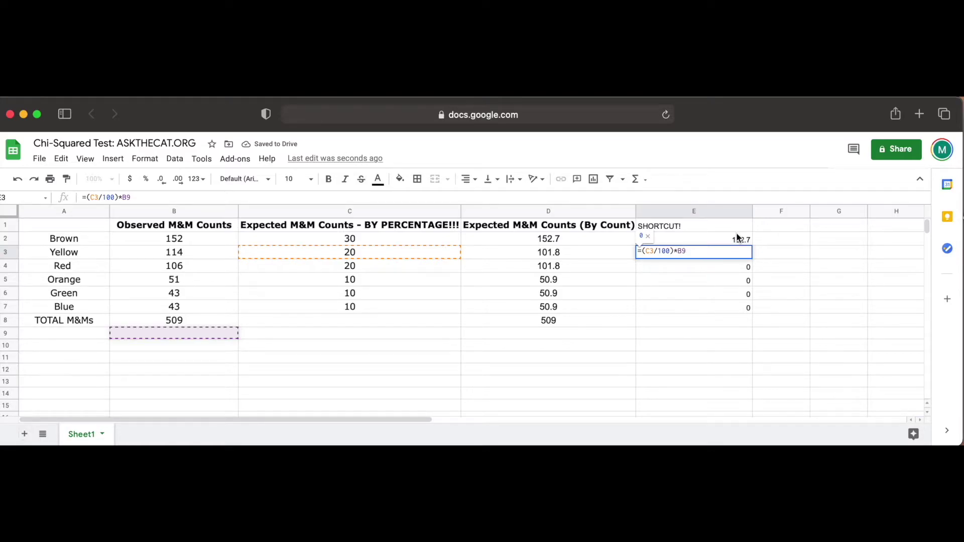
pyautogui.click(727, 244)
pyautogui.doubleClick(727, 244)
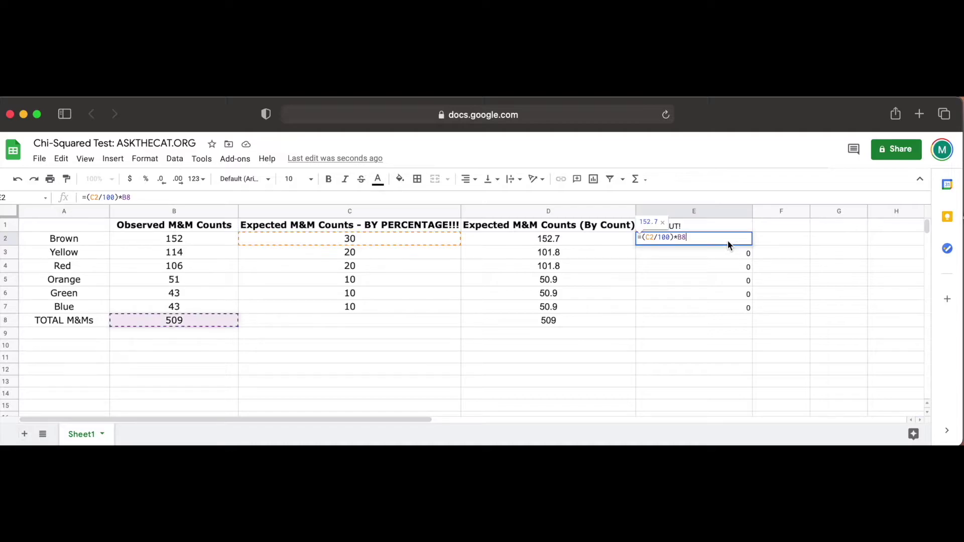
# Step: Change E2 to =(C2/100)*B$8 and fill it down to E7
pyautogui.press('Return')
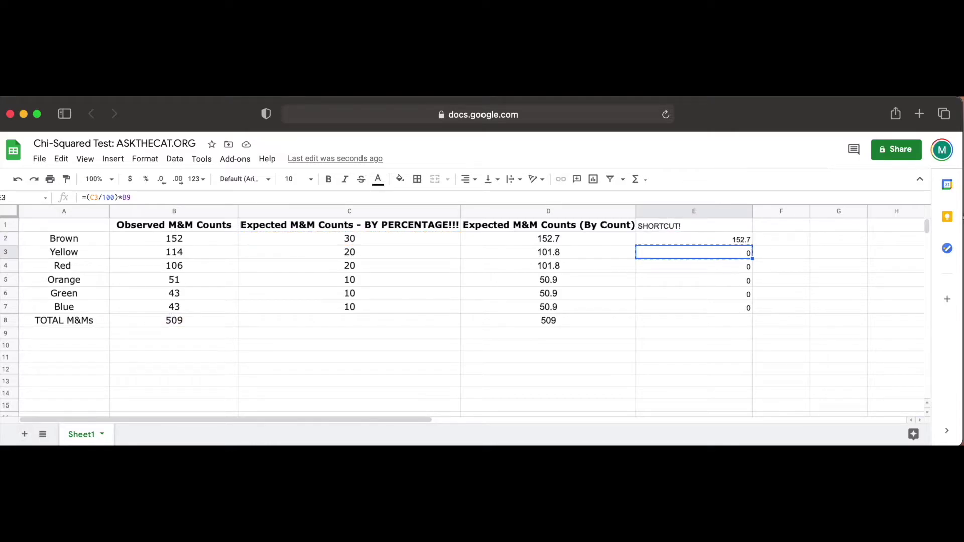
pyautogui.doubleClick(731, 236)
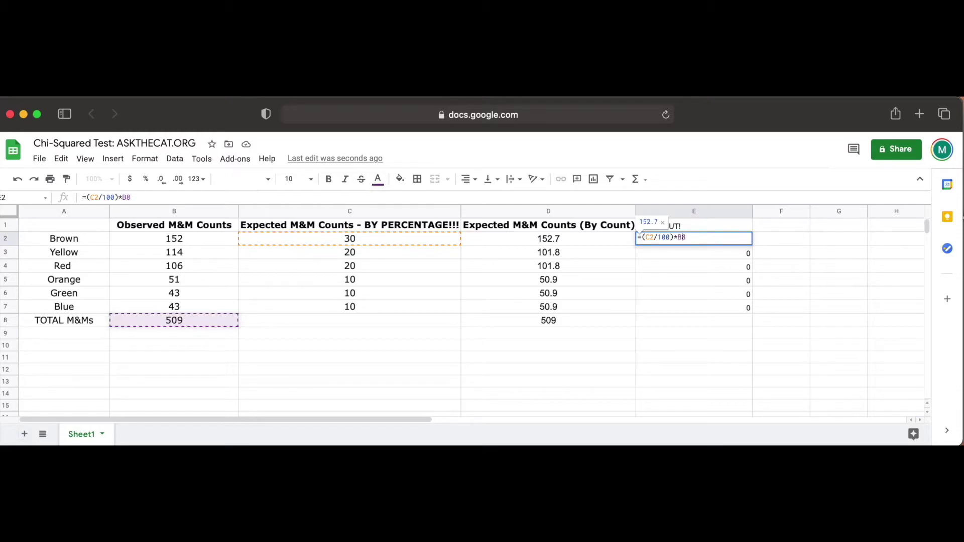
pyautogui.press('Return')
pyautogui.click(744, 240)
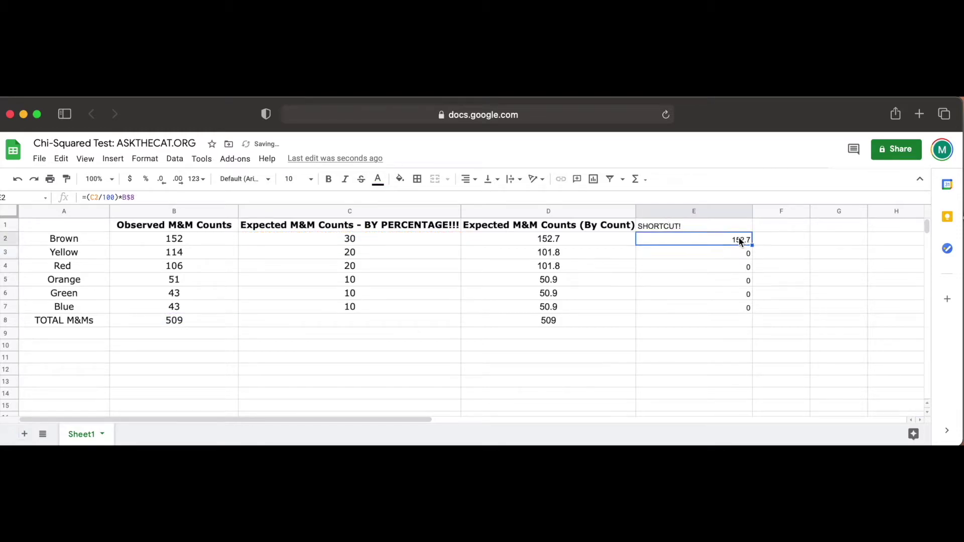
pyautogui.moveTo(753, 245); pyautogui.dragTo(749, 312)
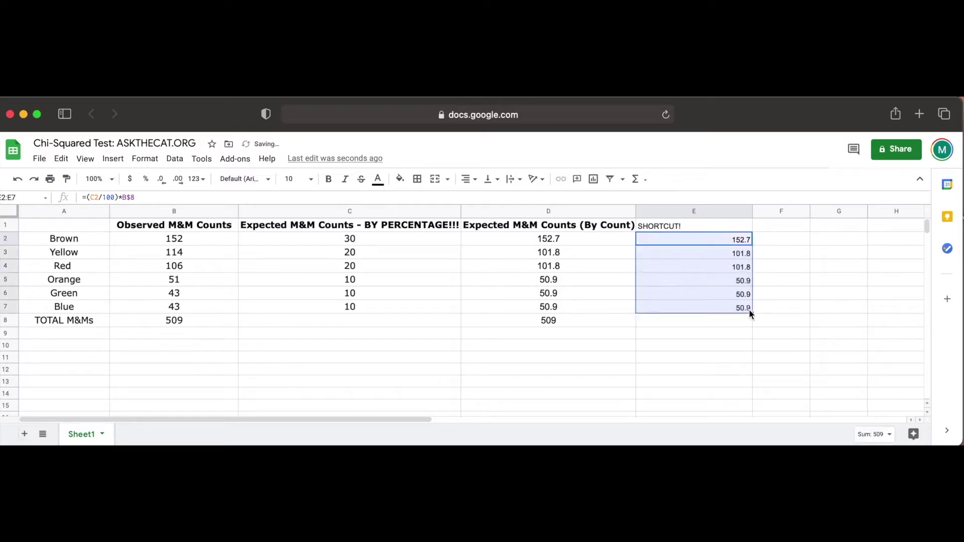
pyautogui.click(736, 334)
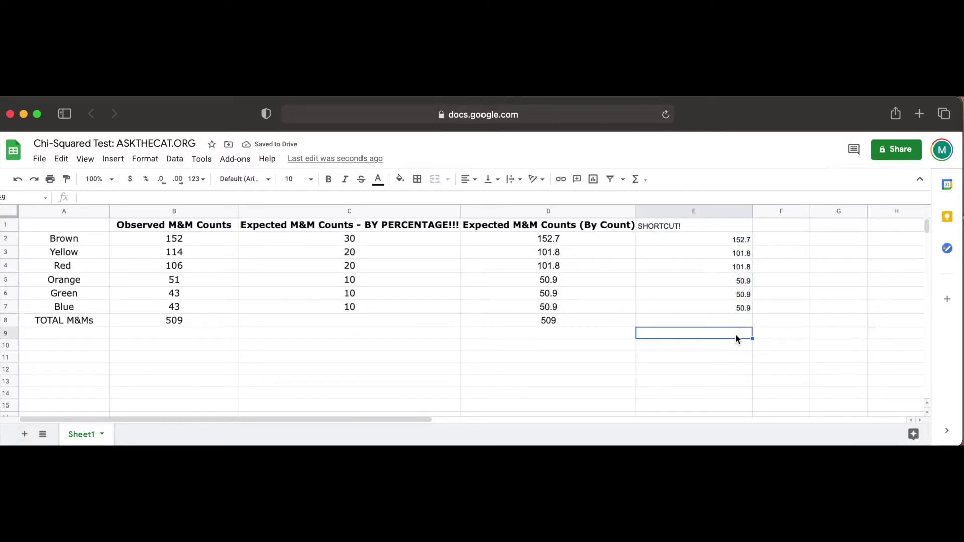
# Step: Check that each formula in E2 through E7 keeps the locked B$8 reference
pyautogui.doubleClick(737, 244)
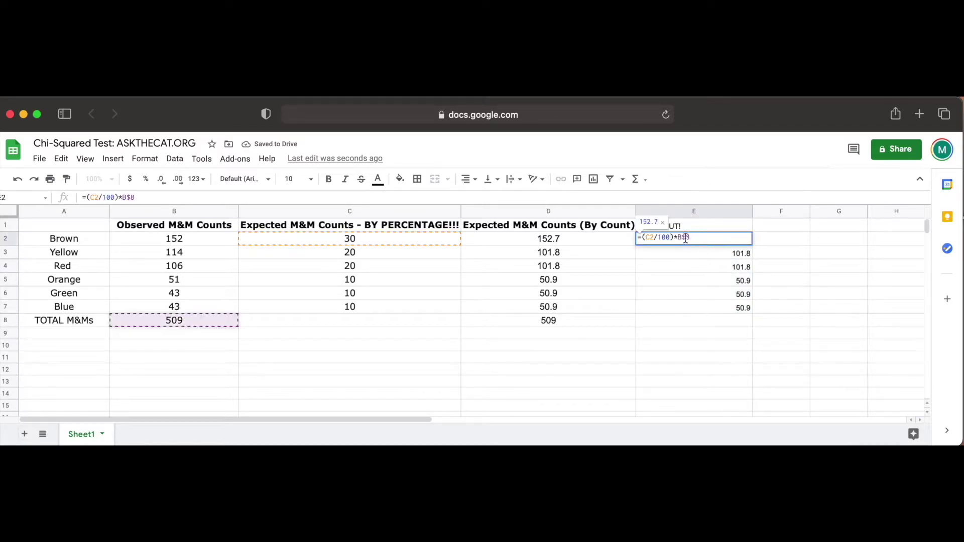
pyautogui.moveTo(692, 236); pyautogui.dragTo(679, 237)
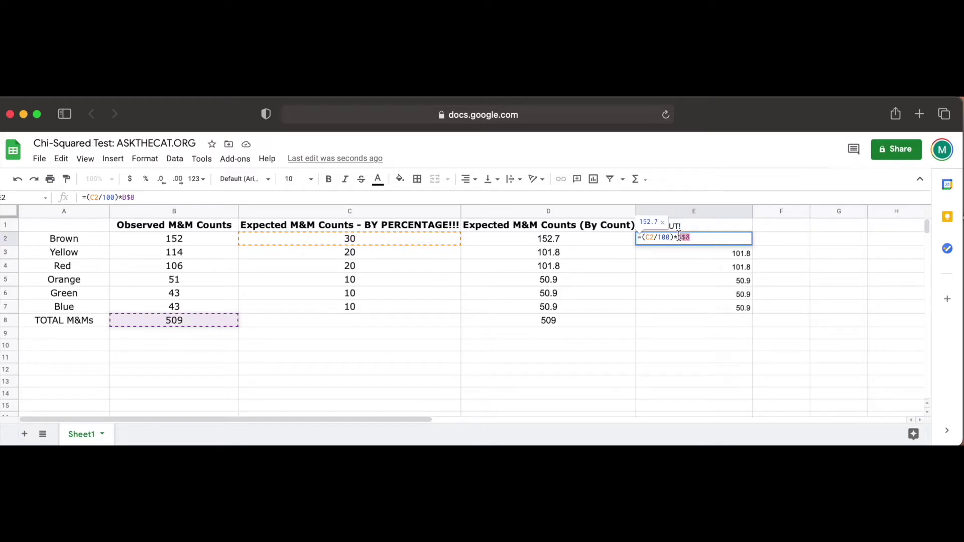
pyautogui.doubleClick(739, 254)
pyautogui.doubleClick(739, 266)
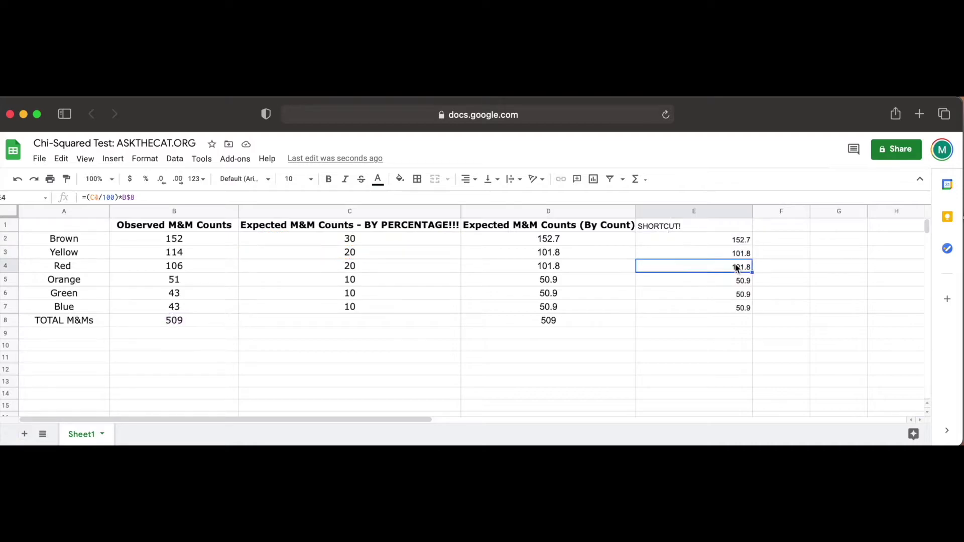
pyautogui.doubleClick(741, 285)
pyautogui.doubleClick(742, 294)
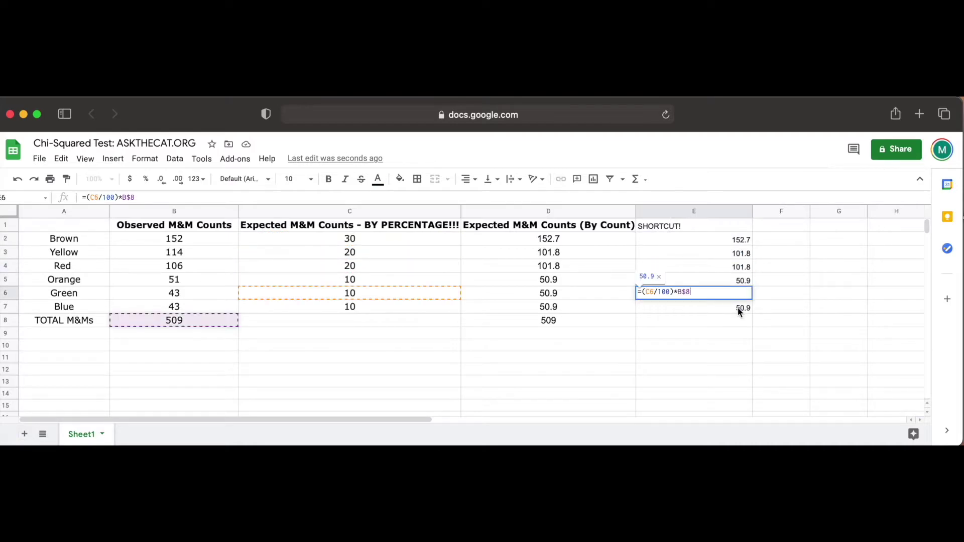
pyautogui.doubleClick(737, 308)
pyautogui.click(730, 325)
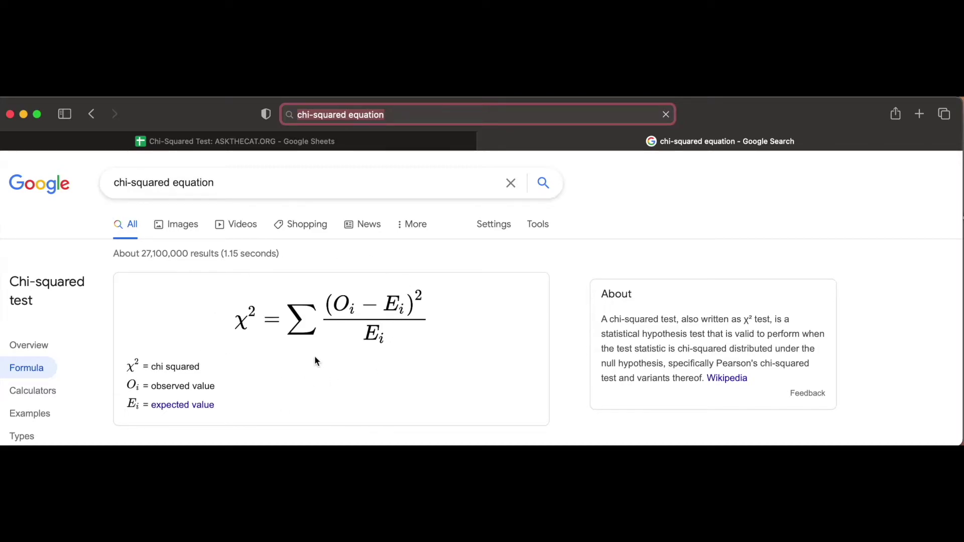
# Step: Head column E '(Observed - Expected)^2/Expected' and widen it to fit
pyautogui.click(422, 143)
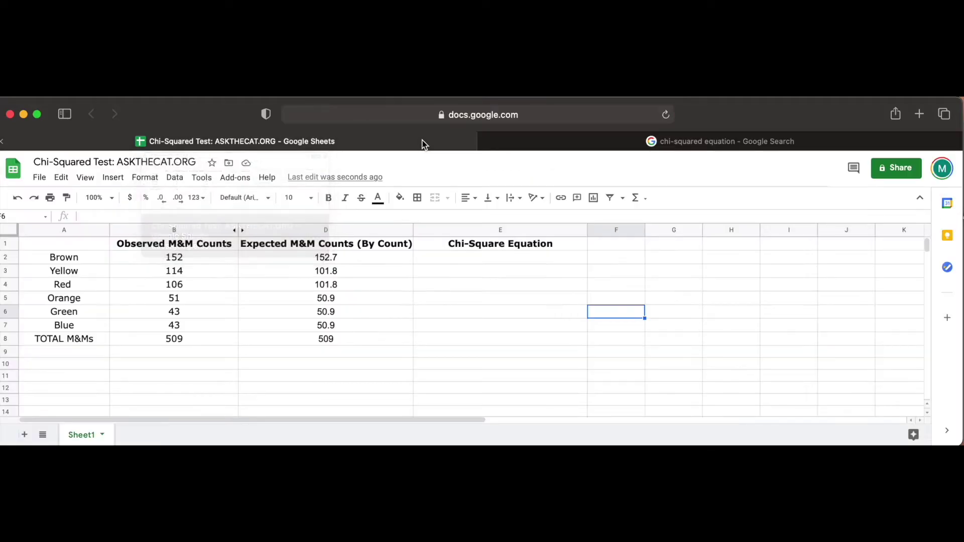
pyautogui.click(439, 247)
pyautogui.write('(')
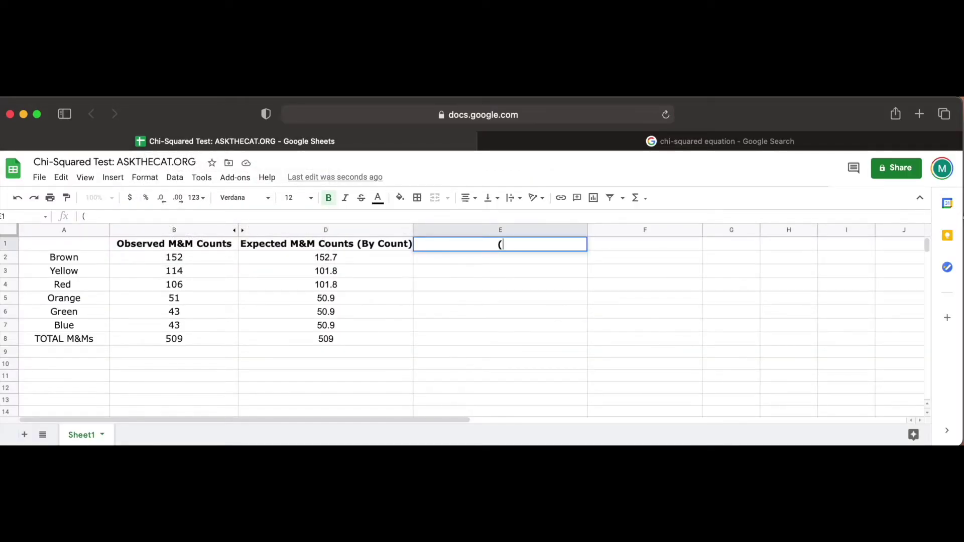
pyautogui.write('Observed - Expected)^')
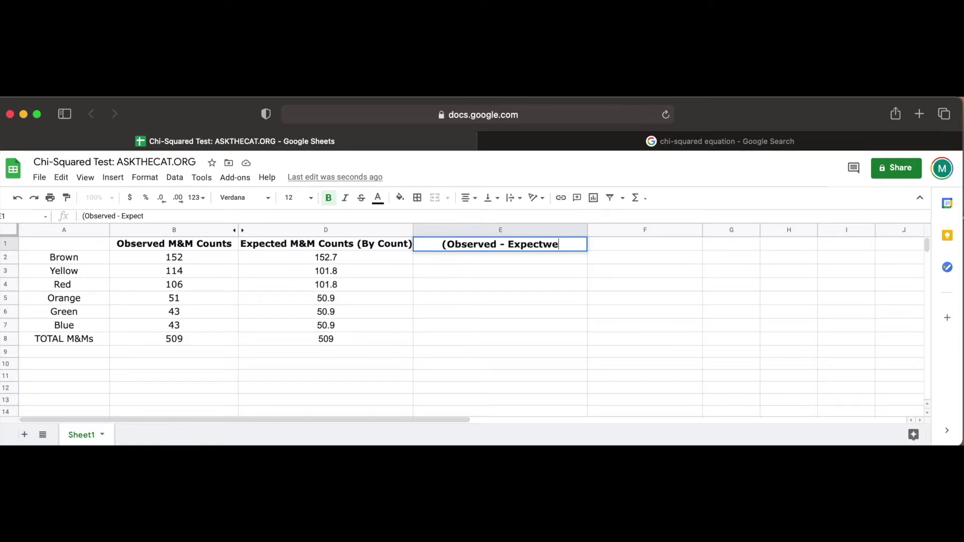
pyautogui.write('2/Expected')
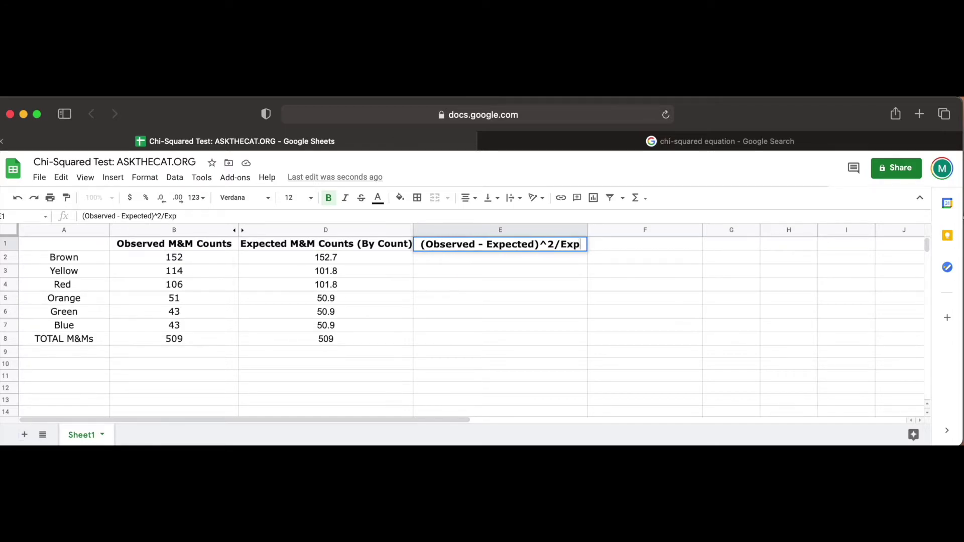
pyautogui.click(491, 342)
pyautogui.moveTo(586, 230); pyautogui.dragTo(631, 230)
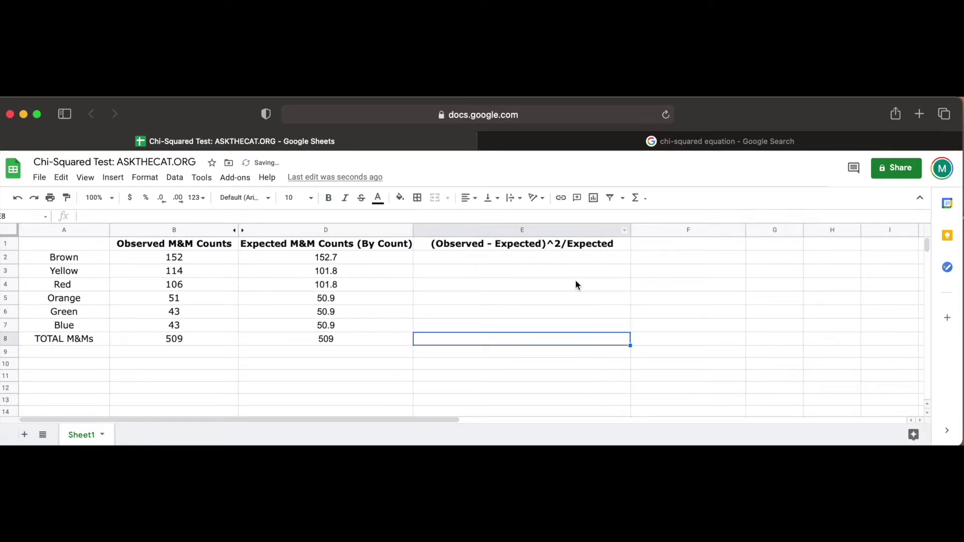
# Step: Enter Brown's chi-square term =((B2-D2)^2)/D2 in E2
pyautogui.click(524, 257)
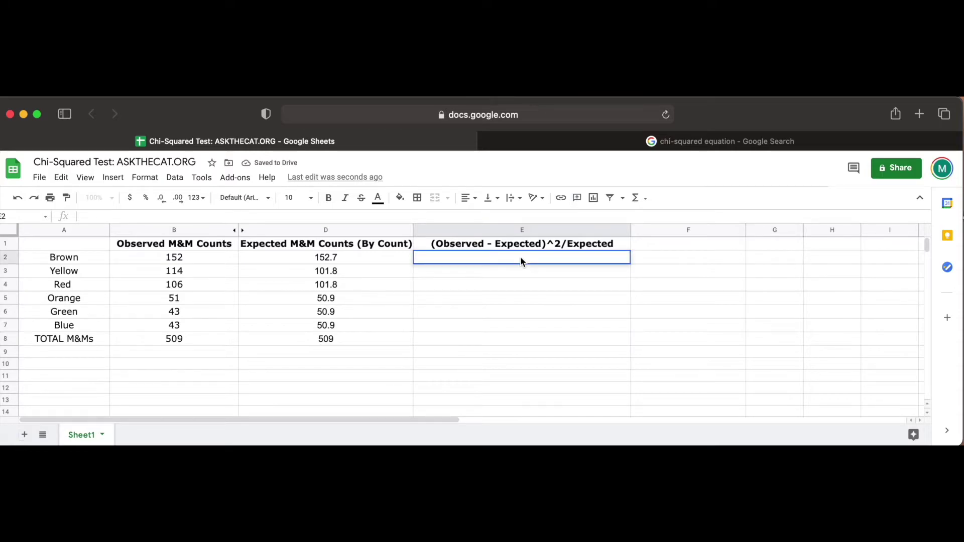
pyautogui.write('=(')
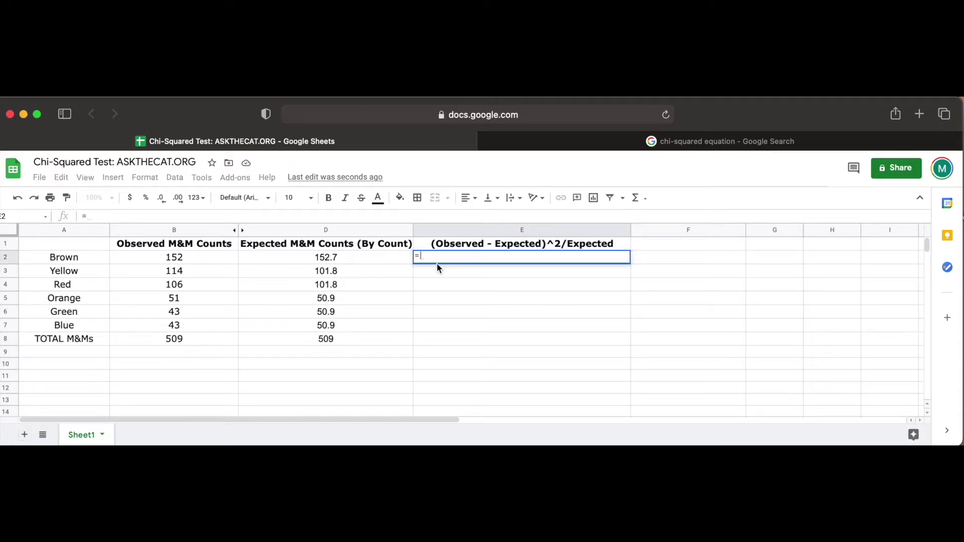
pyautogui.click(364, 260)
pyautogui.press('BackSpace')
pyautogui.press('BackSpace')
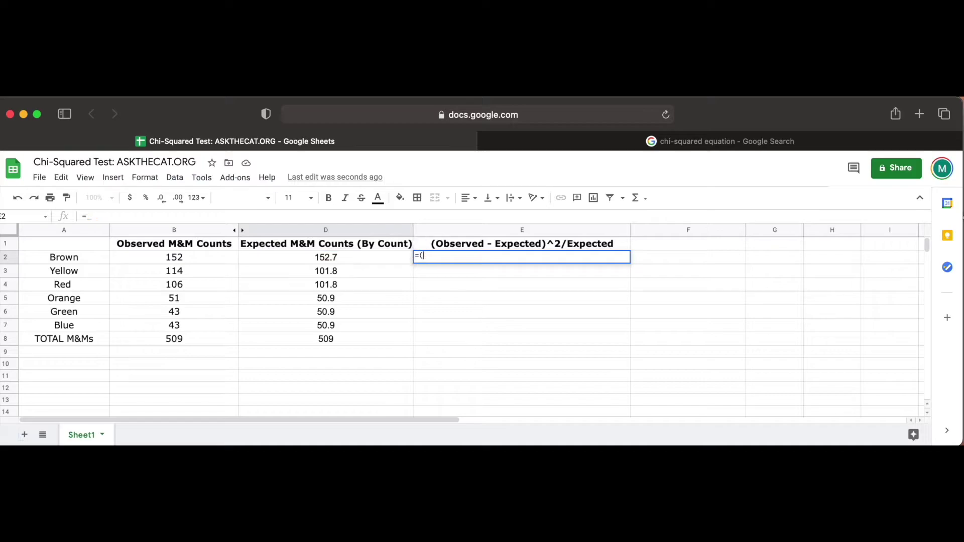
pyautogui.click(212, 257)
pyautogui.write('-')
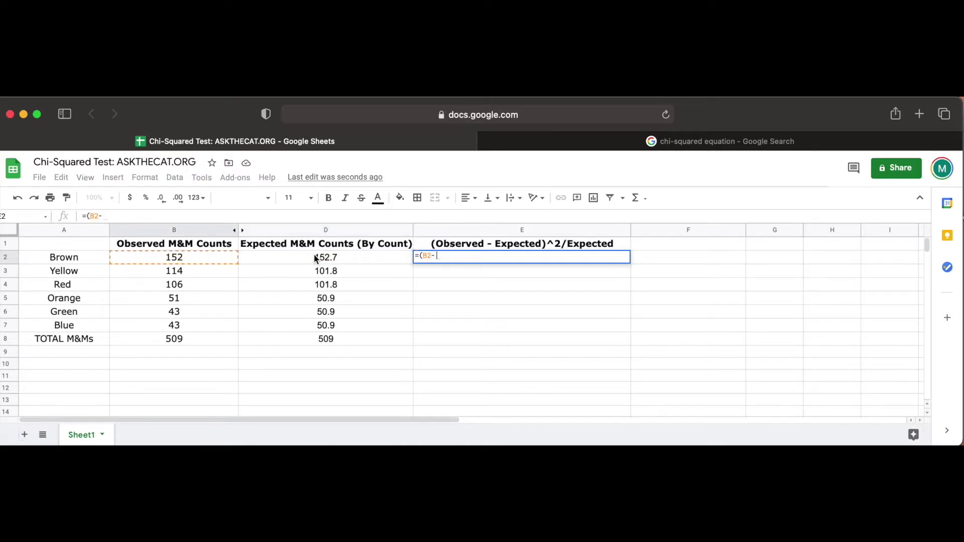
pyautogui.click(320, 259)
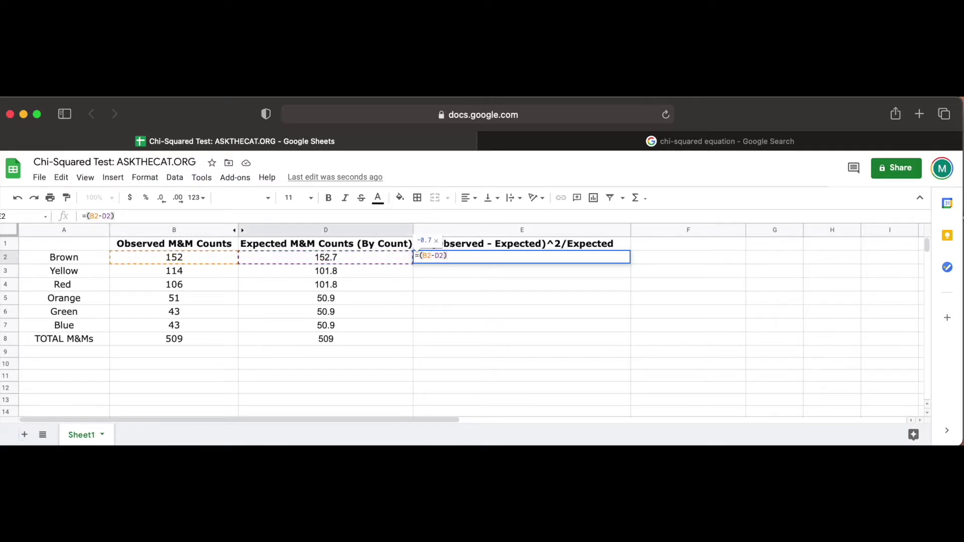
pyautogui.write(')^2)')
pyautogui.press('Left')
pyautogui.press('Left')
pyautogui.press('Left')
pyautogui.press('Left')
pyautogui.press('Left')
pyautogui.press('Left')
pyautogui.press('Left')
pyautogui.press('Left')
pyautogui.press('Left')
pyautogui.press('Left')
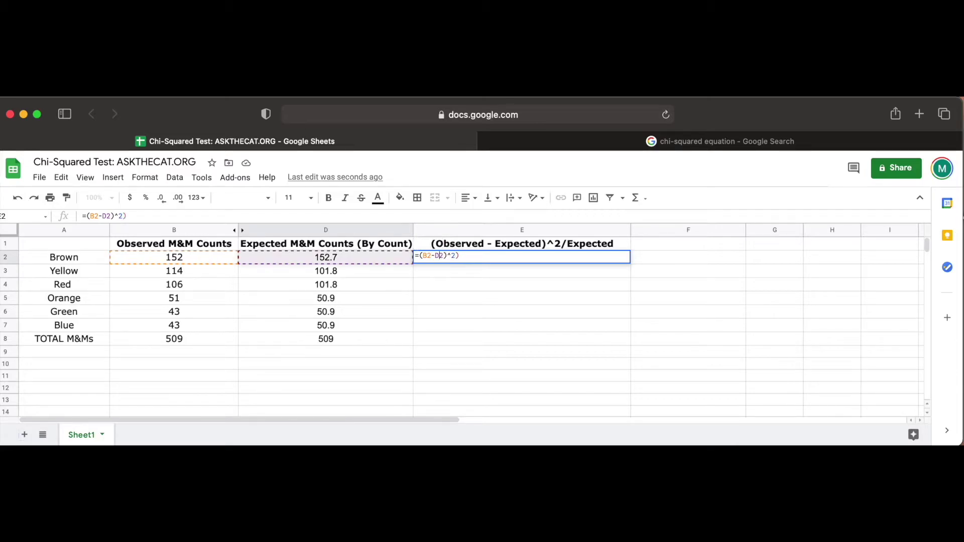
pyautogui.write('(')
pyautogui.press('Right')
pyautogui.press('Right')
pyautogui.press('Right')
pyautogui.press('Right')
pyautogui.press('Right')
pyautogui.press('Right')
pyautogui.press('Right')
pyautogui.press('Right')
pyautogui.press('Right')
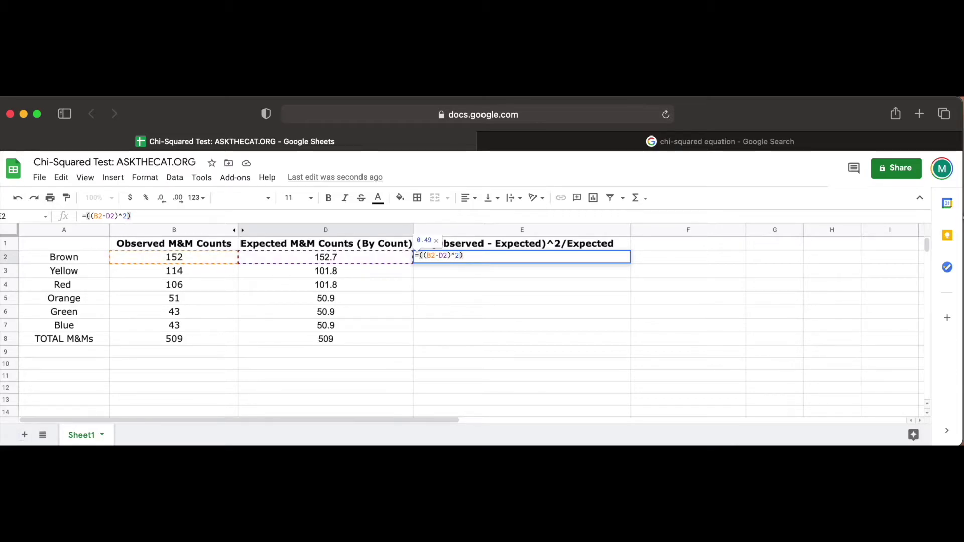
pyautogui.write('/')
pyautogui.click(320, 259)
pyautogui.press('Return')
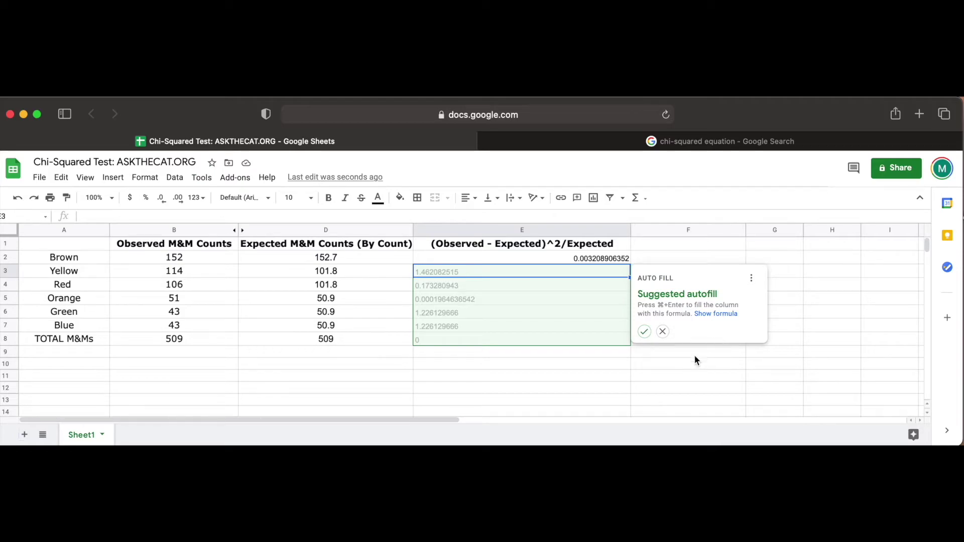
# Step: Fill the formula down column E and total E2:E7 with =sum in E8
pyautogui.click(645, 332)
pyautogui.doubleClick(549, 340)
pyautogui.press('Escape')
pyautogui.write('=sum(')
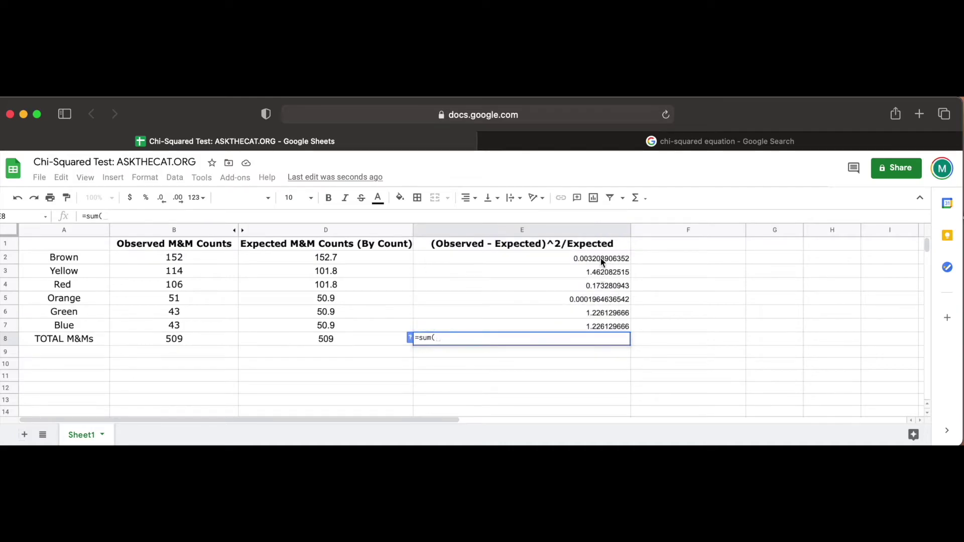
pyautogui.moveTo(602, 262); pyautogui.dragTo(552, 327)
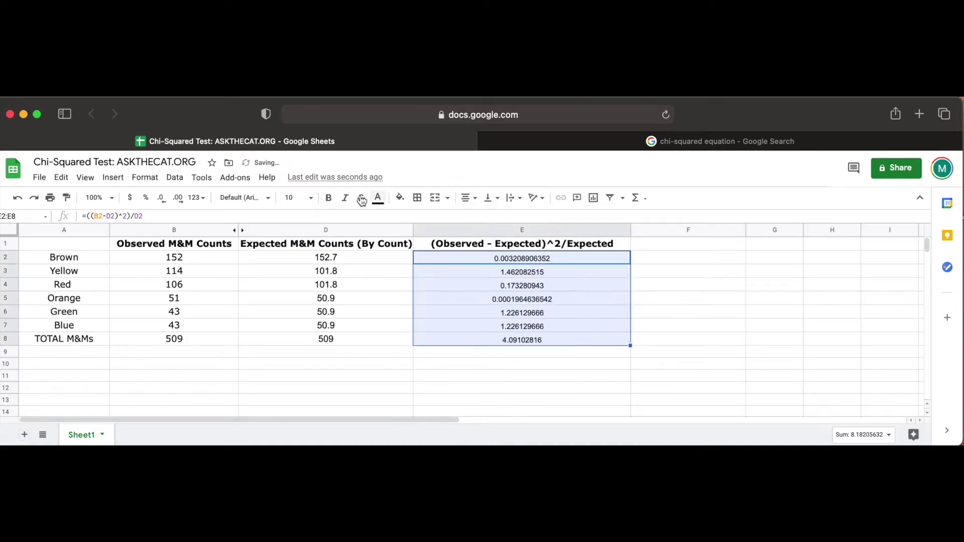
pyautogui.write(')')
pyautogui.press('Return')
# Step: Label E9 '^^ Our Chi-Squared Test Statistic' in red, centred Verdana
pyautogui.write('^^ Our Chi-Squared Test Statistic')
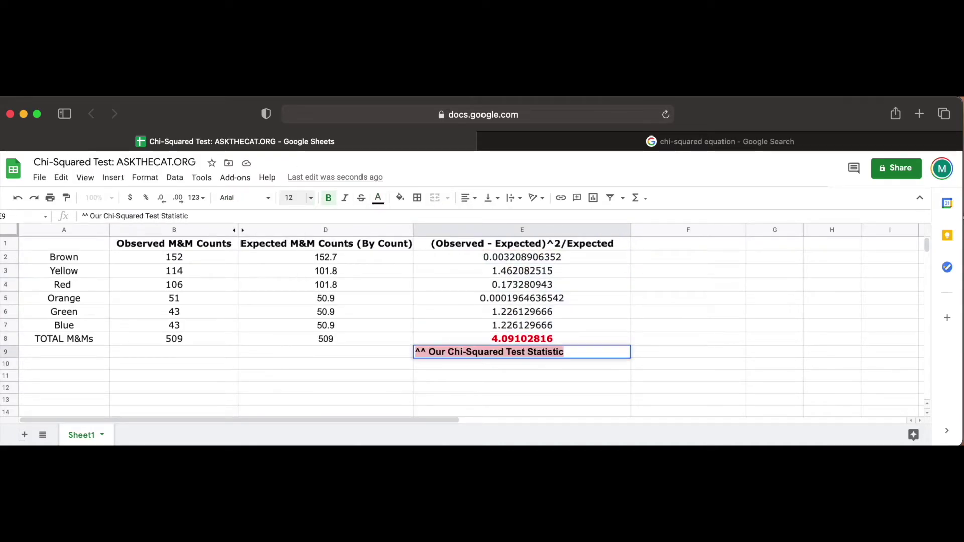
pyautogui.click(244, 198)
pyautogui.click(253, 311)
pyautogui.click(378, 197)
pyautogui.click(395, 253)
pyautogui.click(466, 197)
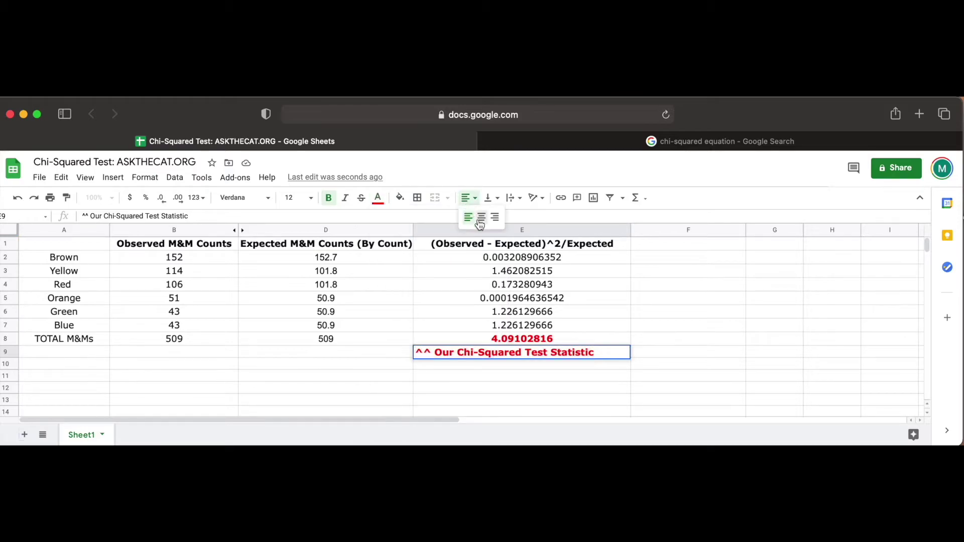
pyautogui.click(479, 216)
pyautogui.click(603, 299)
pyautogui.click(707, 341)
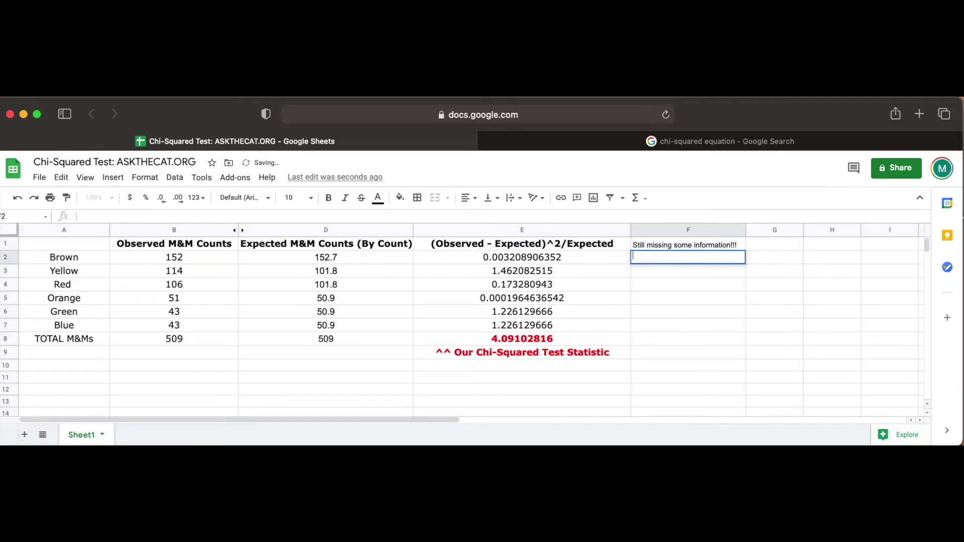
# Step: Add a 'Significance Level' of 1% and a 'Degrees of Freedom' label
pyautogui.write('Significance Level')
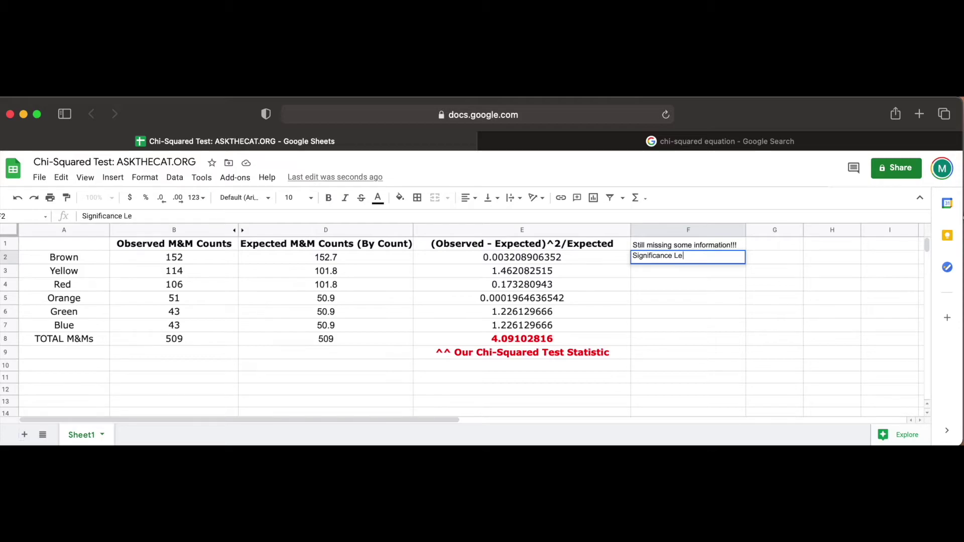
pyautogui.click(770, 255)
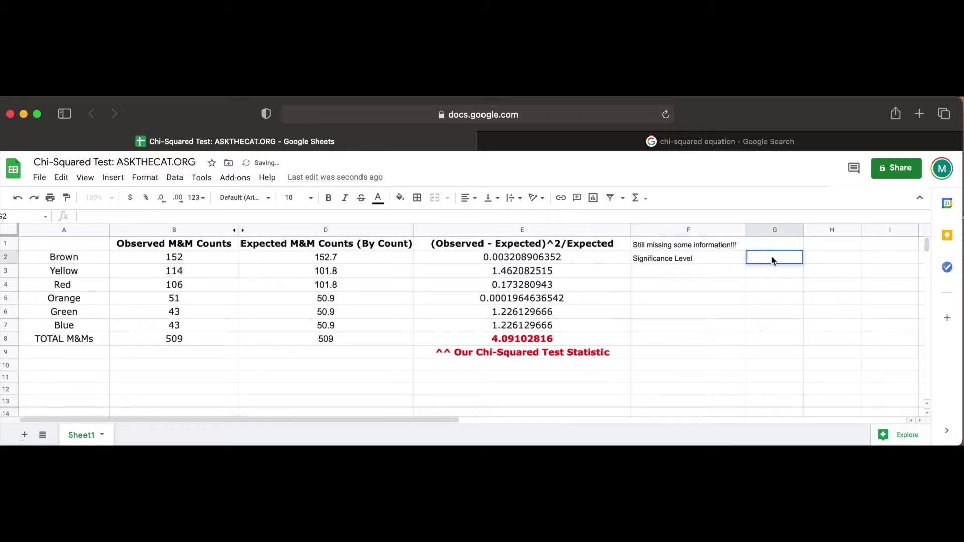
pyautogui.write('1%')
pyautogui.click(704, 276)
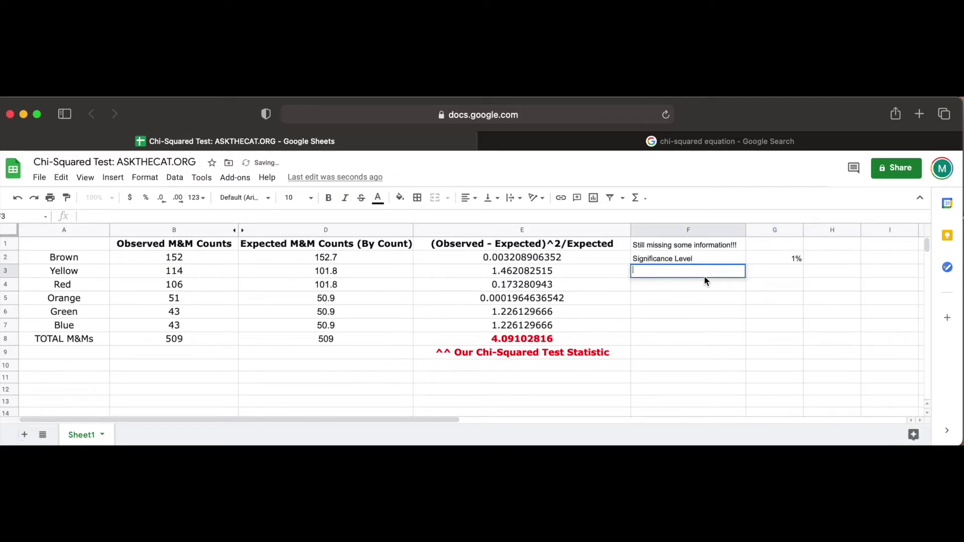
pyautogui.write('Degrees of Freedom')
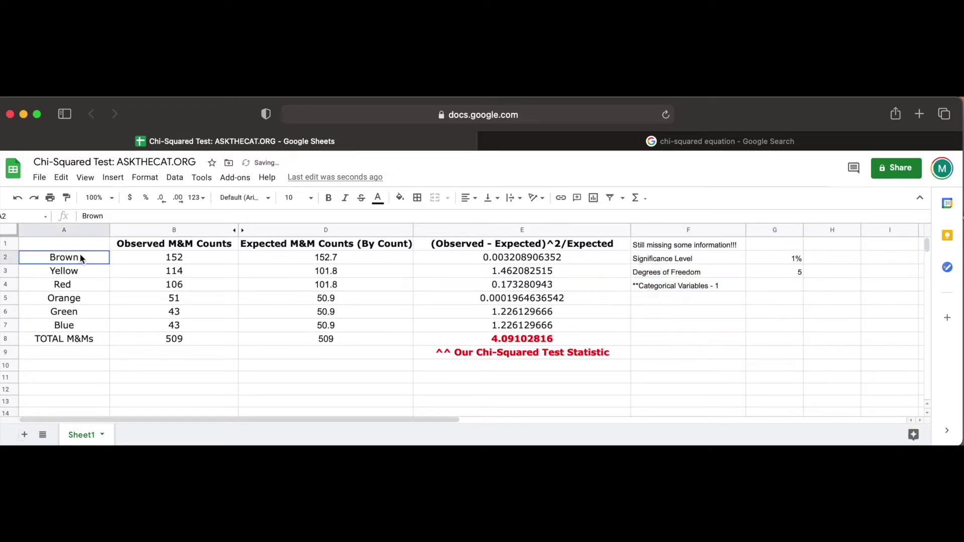
# Step: Count the colour categories and clear the degrees-of-freedom value cell
pyautogui.click(76, 272)
pyautogui.click(75, 285)
pyautogui.click(76, 299)
pyautogui.click(74, 312)
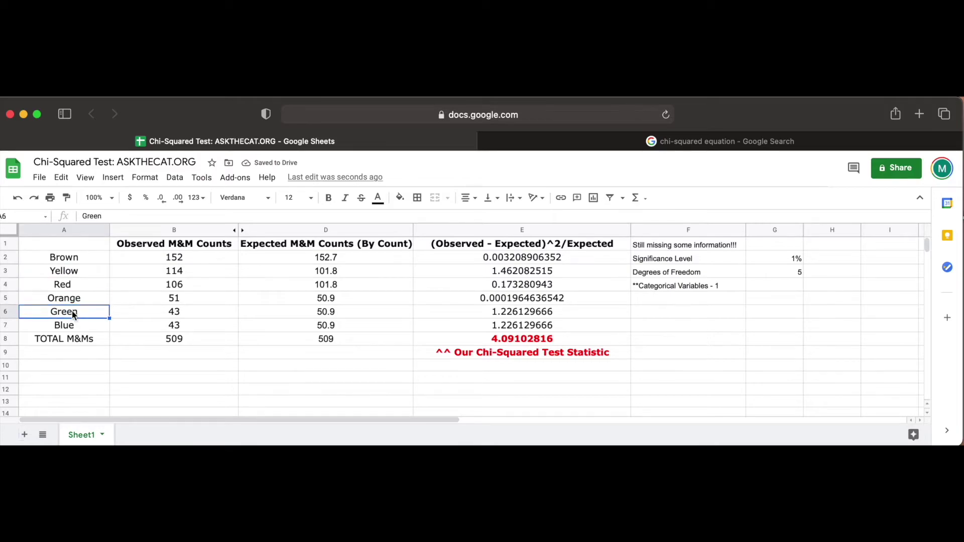
pyautogui.click(72, 326)
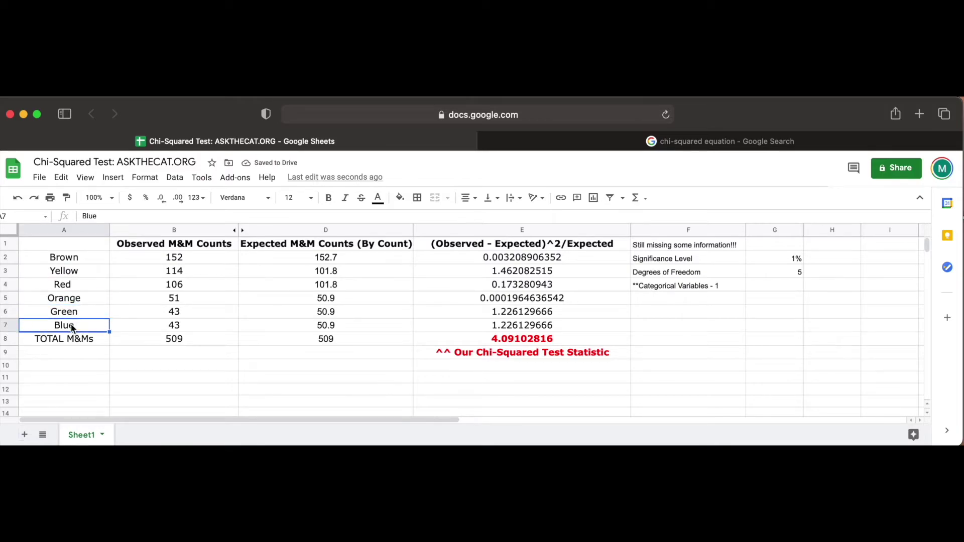
pyautogui.click(801, 273)
pyautogui.click(791, 275)
pyautogui.press('Delete')
pyautogui.click(729, 351)
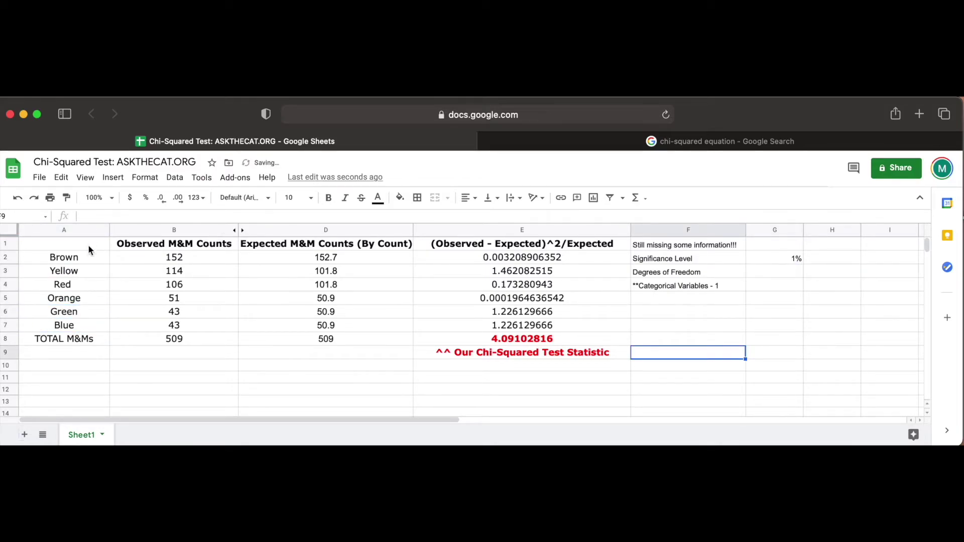
# Step: Recount the six colours and enter =6-1 as the degrees of freedom
pyautogui.click(74, 274)
pyautogui.click(73, 285)
pyautogui.click(71, 298)
pyautogui.click(71, 312)
pyautogui.click(71, 326)
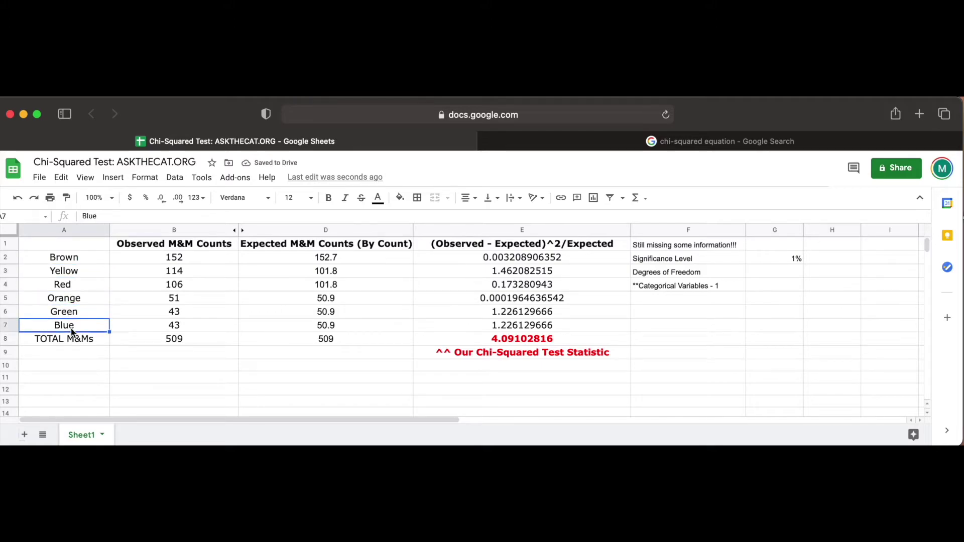
pyautogui.doubleClick(755, 274)
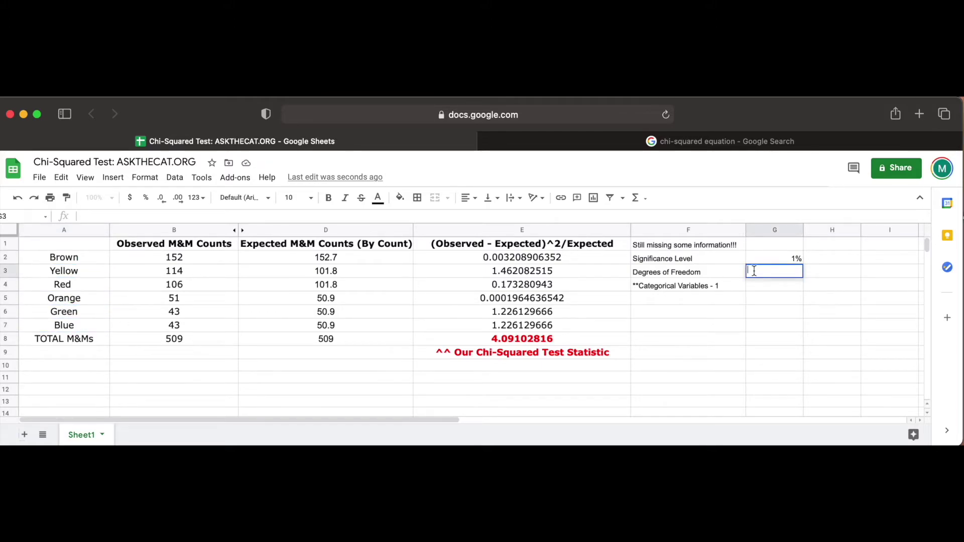
pyautogui.write('(6-1)')
pyautogui.press('BackSpace')
pyautogui.press('BackSpace')
pyautogui.press('BackSpace')
pyautogui.press('BackSpace')
pyautogui.press('BackSpace')
pyautogui.write('=6-1')
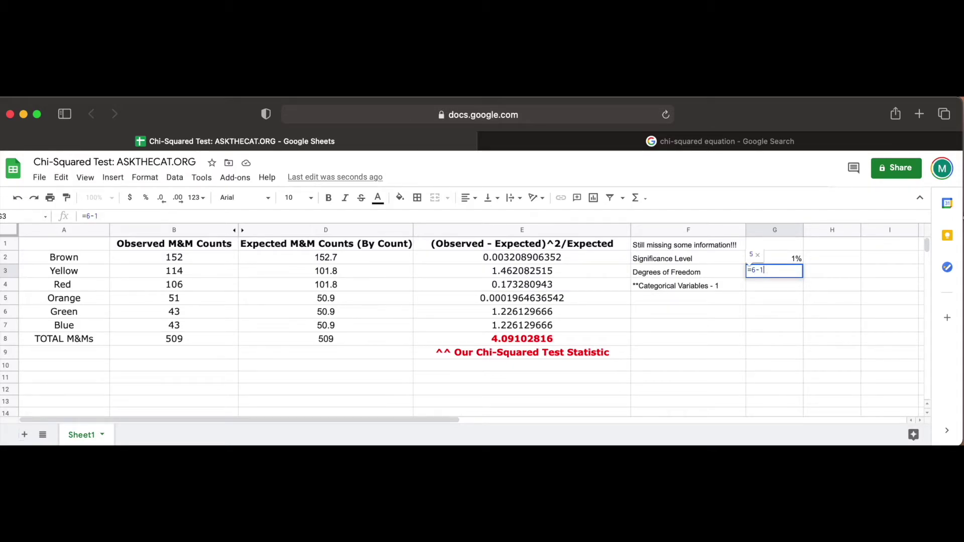
pyautogui.click(710, 302)
# Step: Add a 'P-Value' row computing =CHIDIST(E8,G3), formatted as a percentage (53.64%)
pyautogui.write('P-Value')
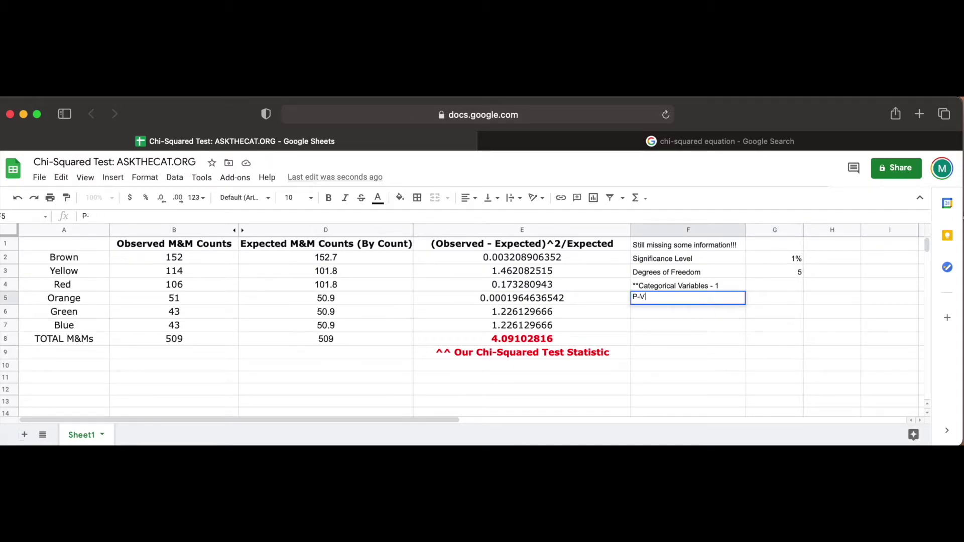
pyautogui.click(768, 302)
pyautogui.write('=ch')
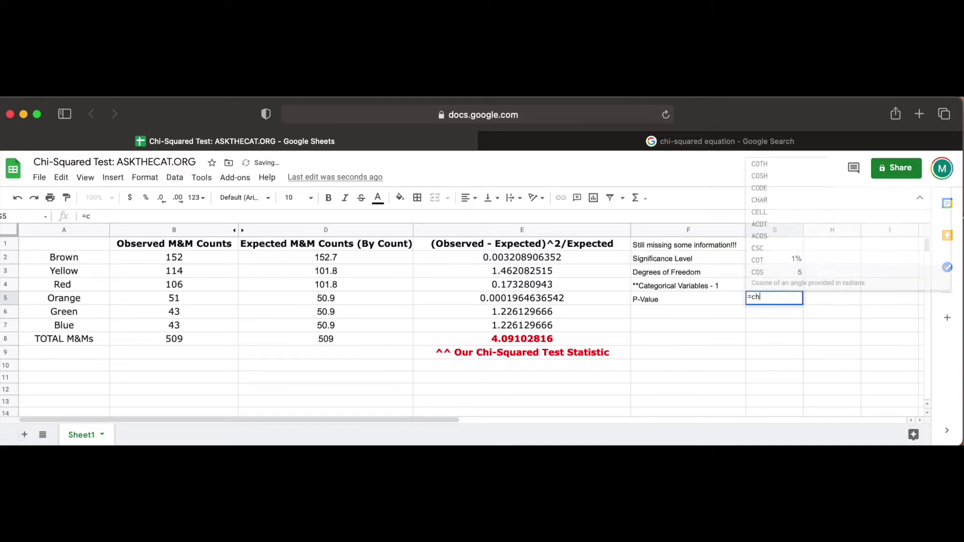
pyautogui.write('i')
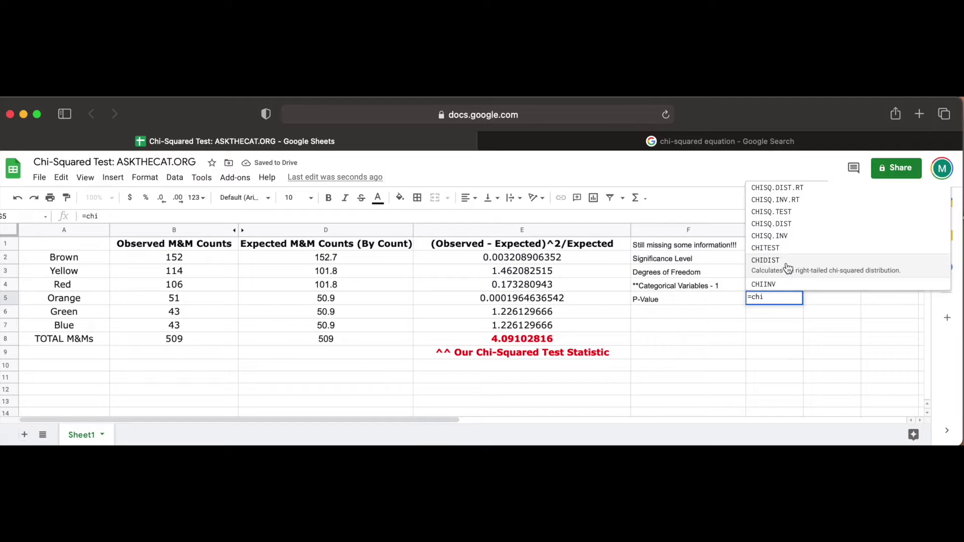
pyautogui.click(787, 267)
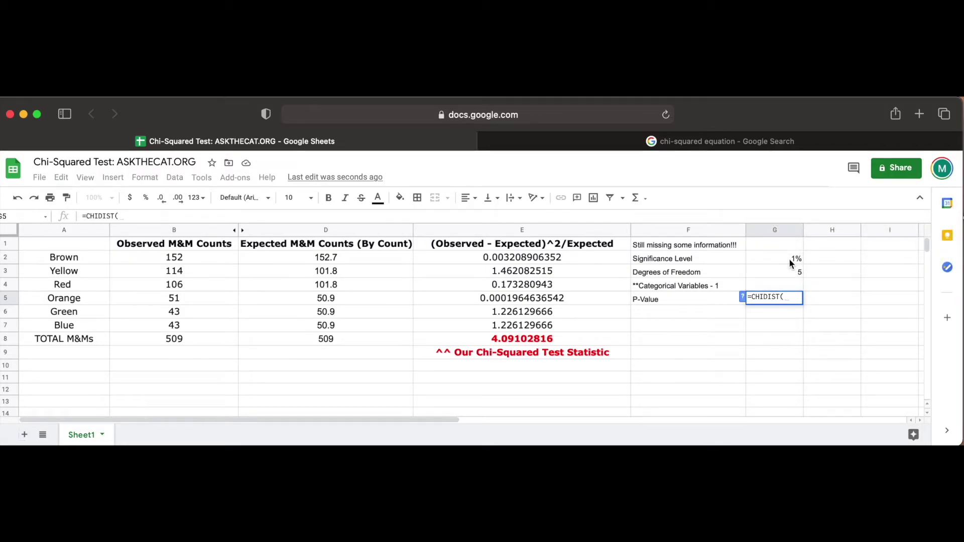
pyautogui.click(588, 341)
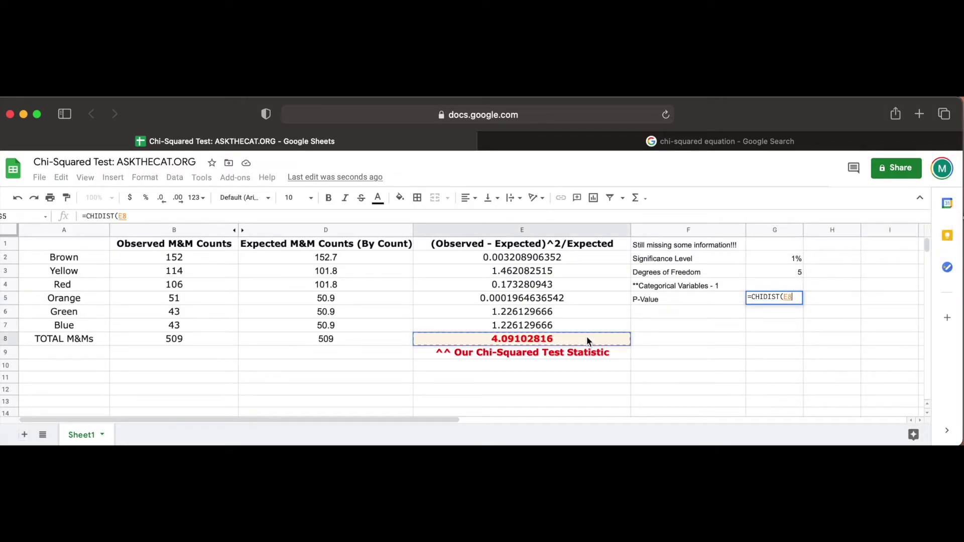
pyautogui.write(',')
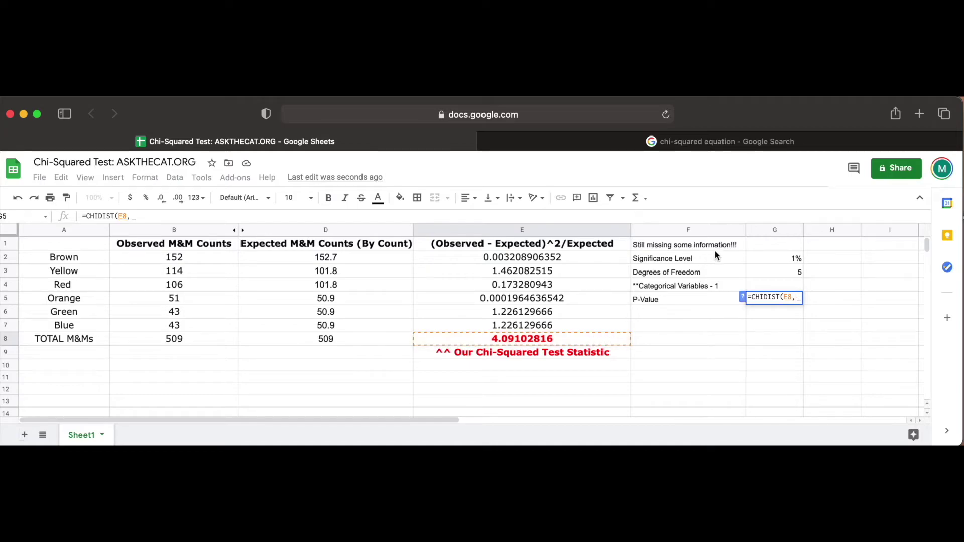
pyautogui.click(780, 267)
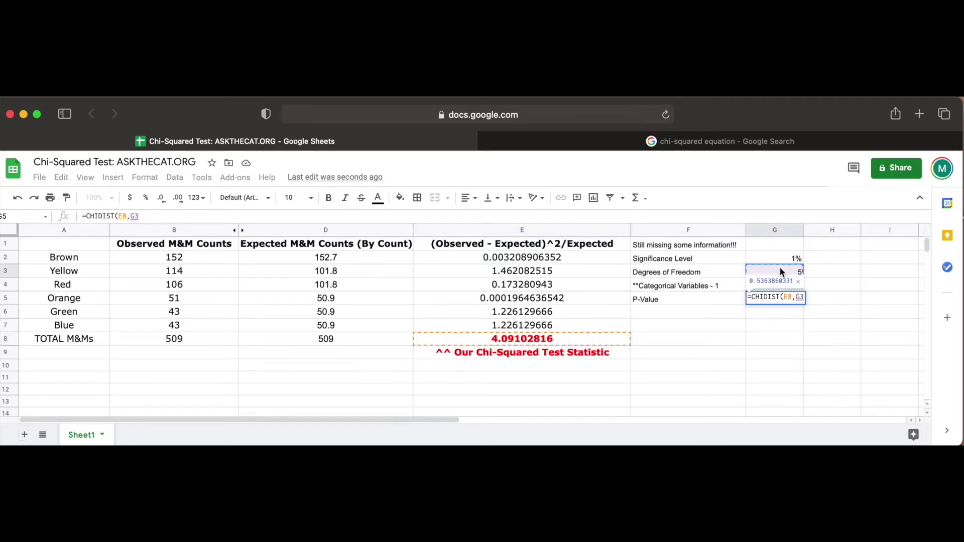
pyautogui.press('Return')
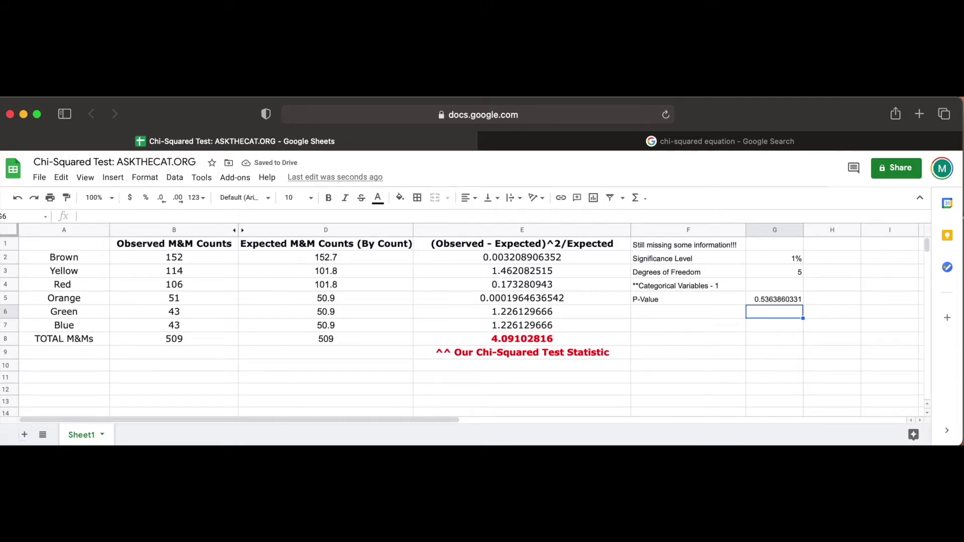
pyautogui.press('Up')
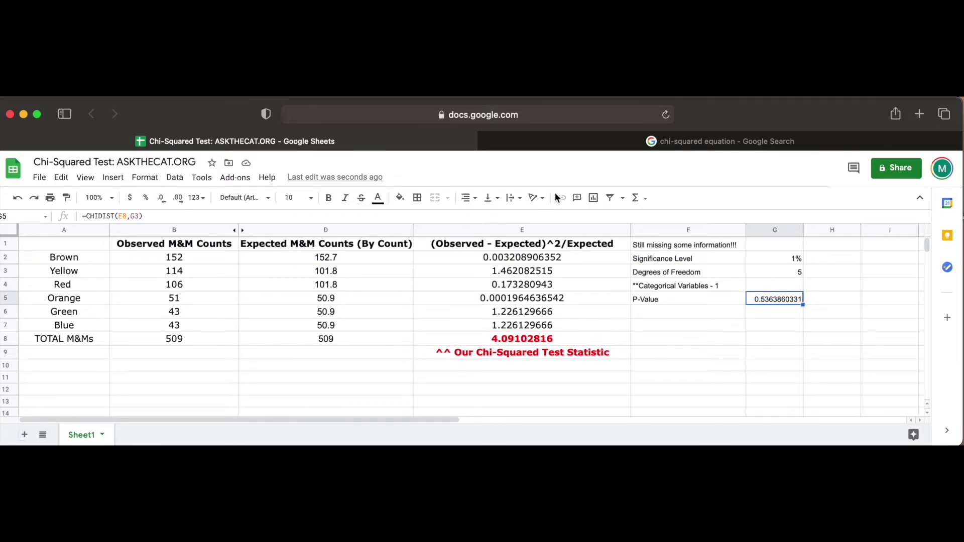
pyautogui.click(146, 199)
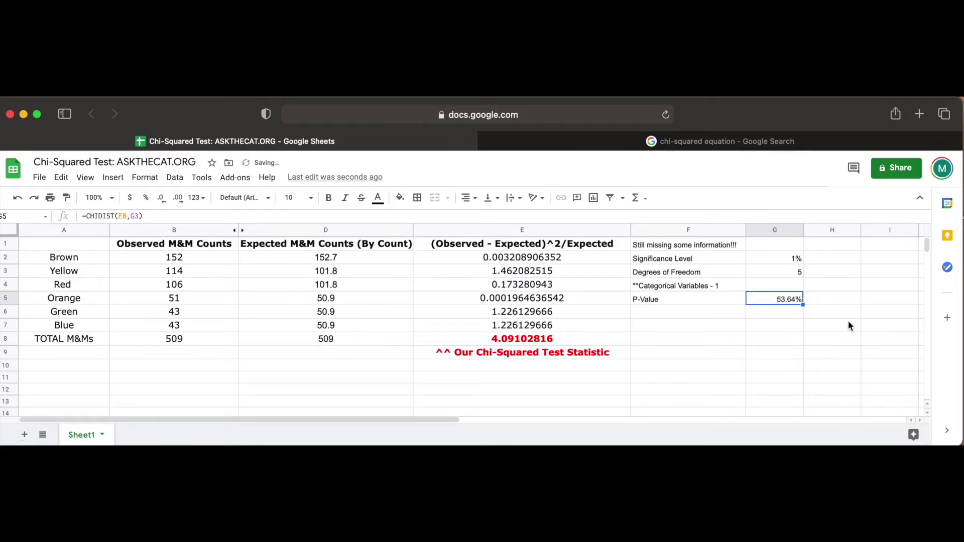
pyautogui.click(690, 317)
# Step: Format the summary block F2:G5 as centred Verdana 12 and widen column F to fit
pyautogui.write('=')
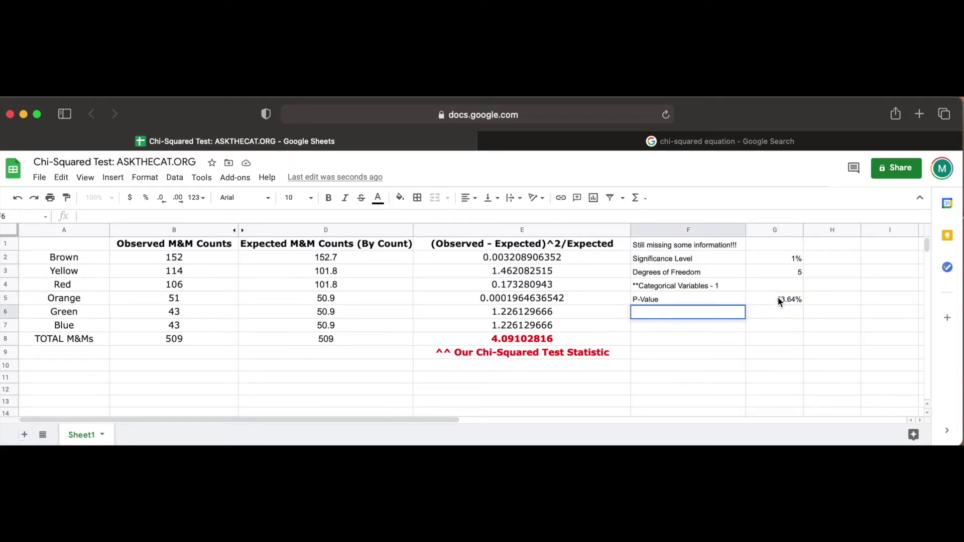
pyautogui.press('Escape')
pyautogui.click(779, 297)
pyautogui.keyDown('shift'); pyautogui.click(687, 259); pyautogui.keyUp('shift')
pyautogui.click(295, 197)
pyautogui.click(291, 326)
pyautogui.click(245, 197)
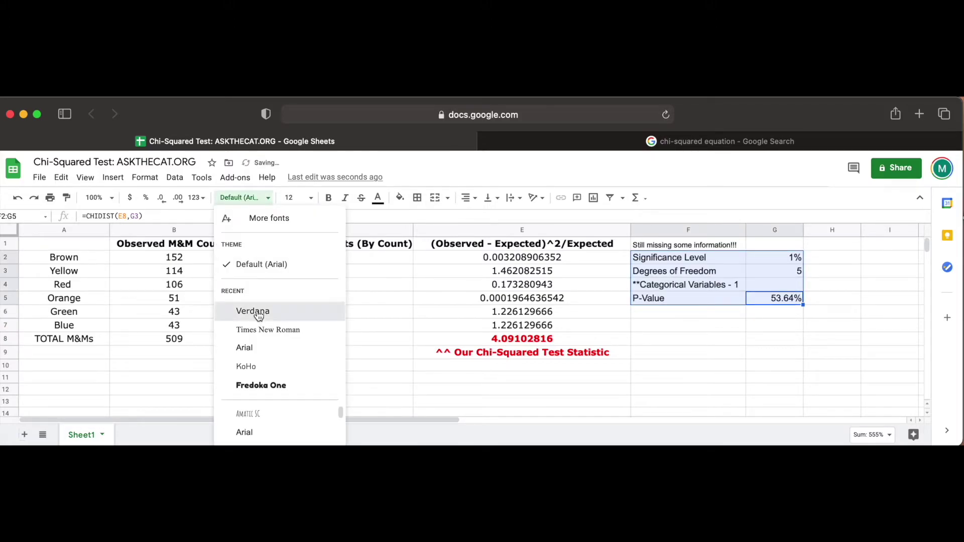
pyautogui.click(254, 312)
pyautogui.click(468, 198)
pyautogui.click(481, 217)
pyautogui.click(767, 325)
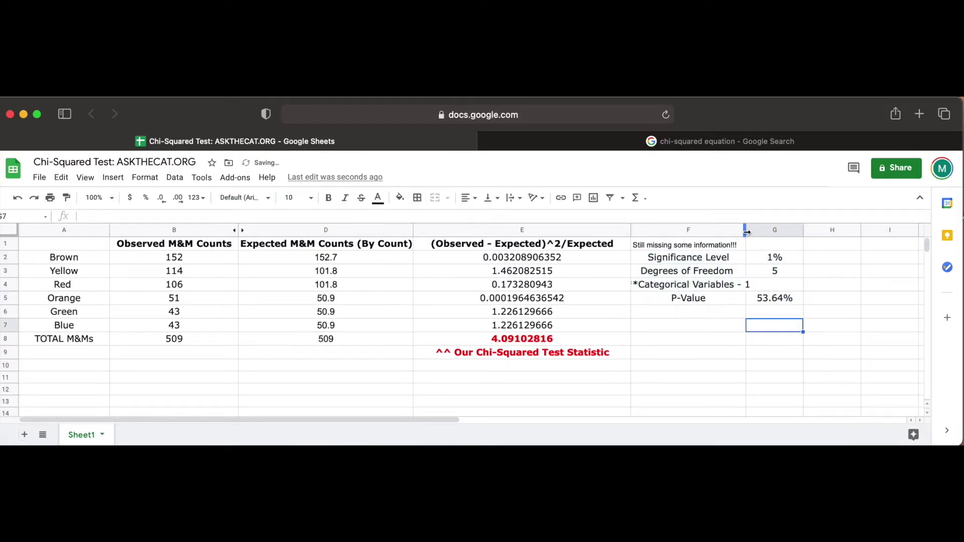
pyautogui.moveTo(747, 229); pyautogui.dragTo(772, 229)
# Step: Enter 'Since P-value > Significance Level, fail to reject the null hypothesis.' in F6
pyautogui.doubleClick(710, 312)
pyautogui.write('Since')
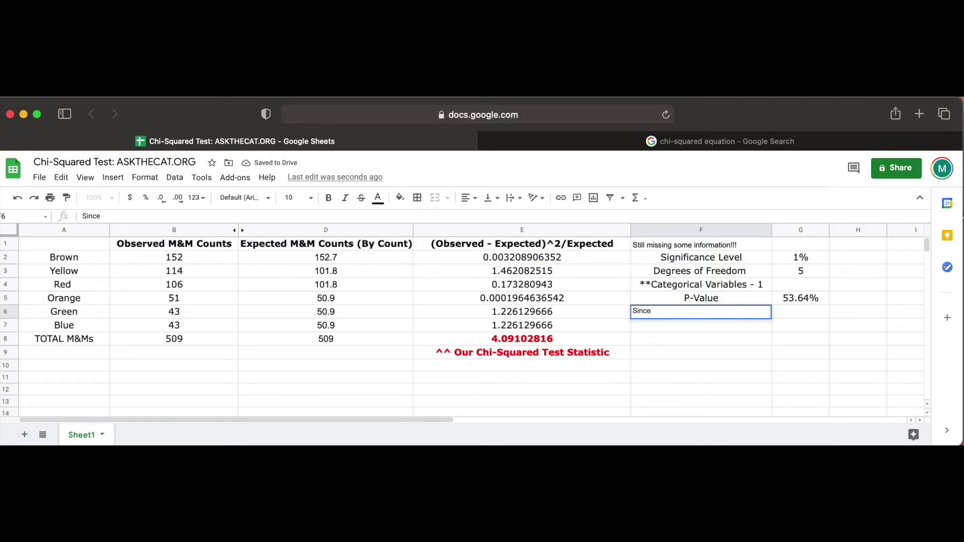
pyautogui.write(' P-value > Significane')
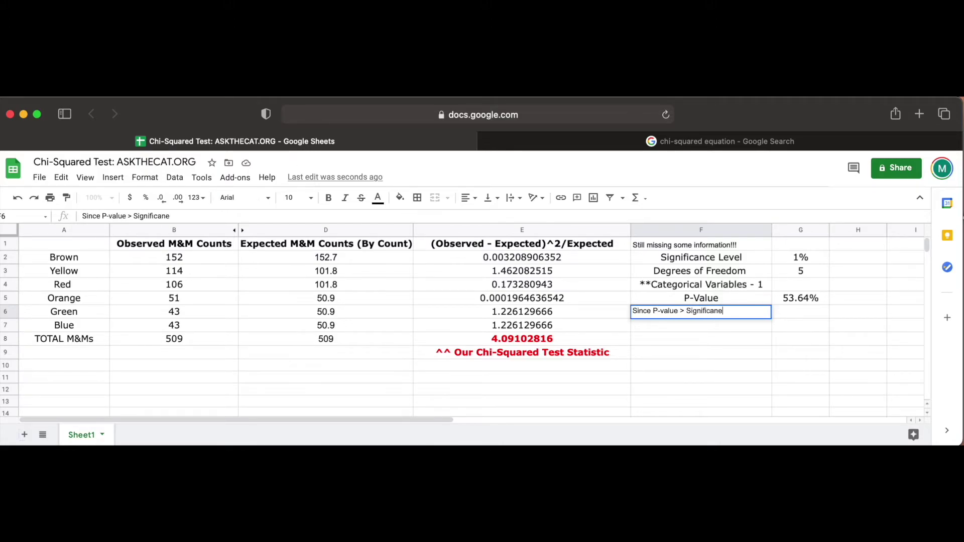
pyautogui.press('BackSpace')
pyautogui.write('ce Level, fail to reject the')
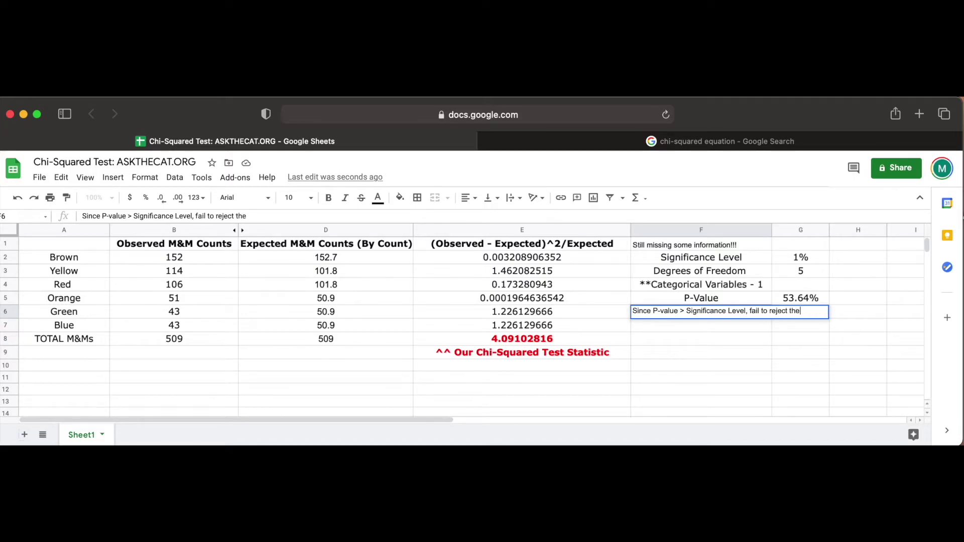
pyautogui.write(' null hypothesis.')
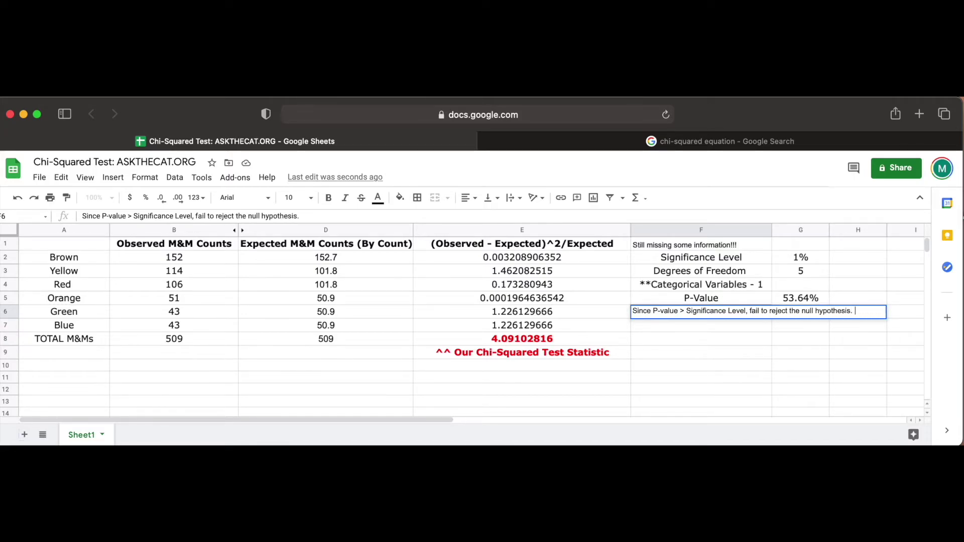
pyautogui.click(781, 339)
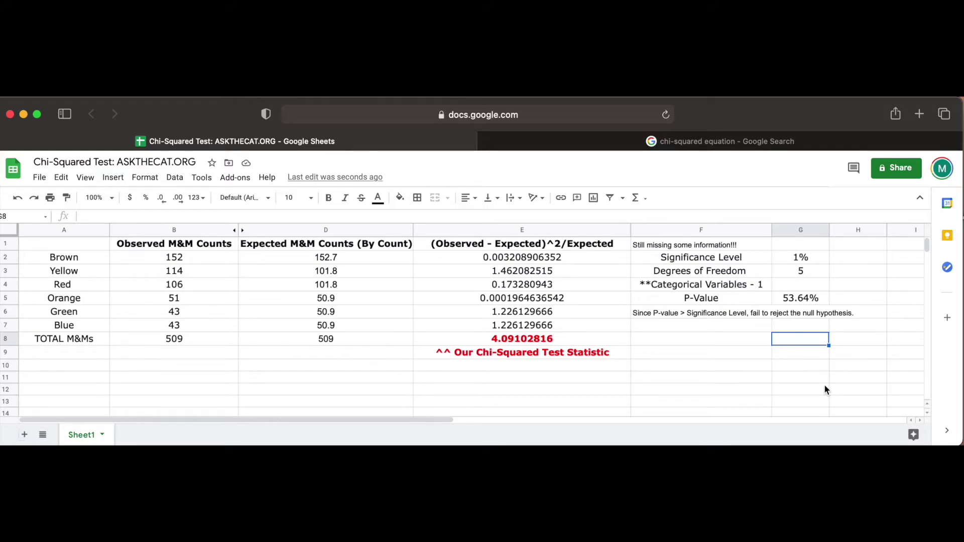
# Step: Write the Chi-Squared Test of Independence description in A68, bolding 'association' and 'INDEPENDENT/RELATED'
pyautogui.write('Chi-Squared Test of Independence: determines wh')
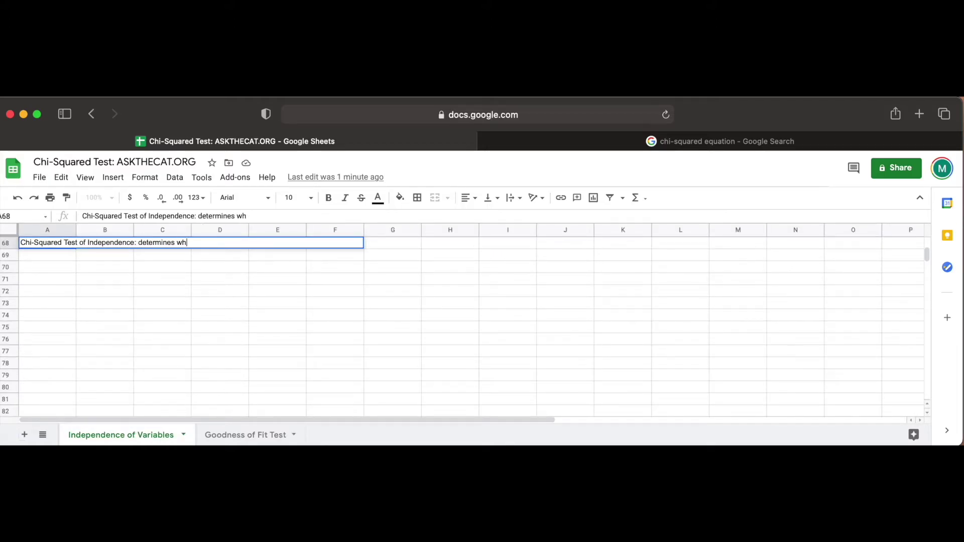
pyautogui.write('ether there is an association between categorical variables')
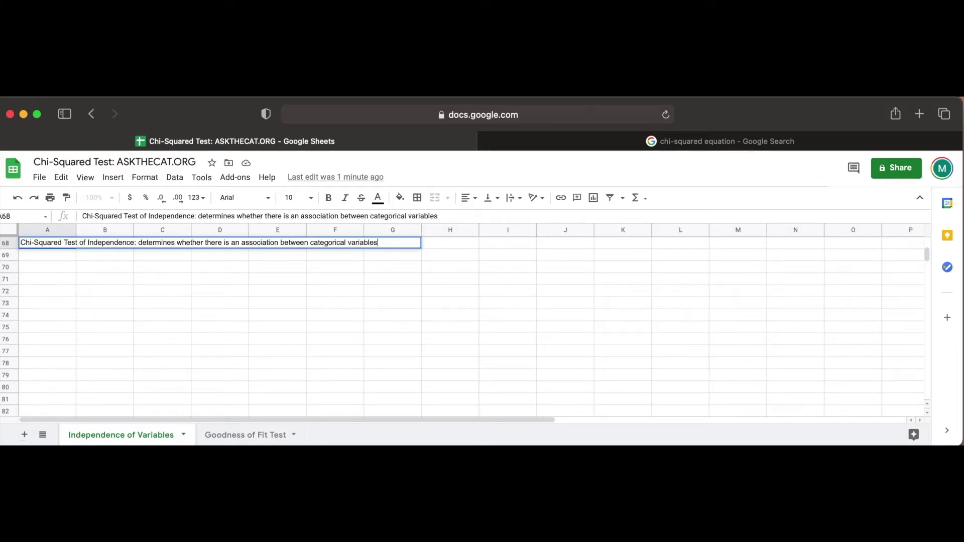
pyautogui.doubleClick(276, 242)
pyautogui.press('super+b')
pyautogui.press('End')
pyautogui.write('- or whethe')
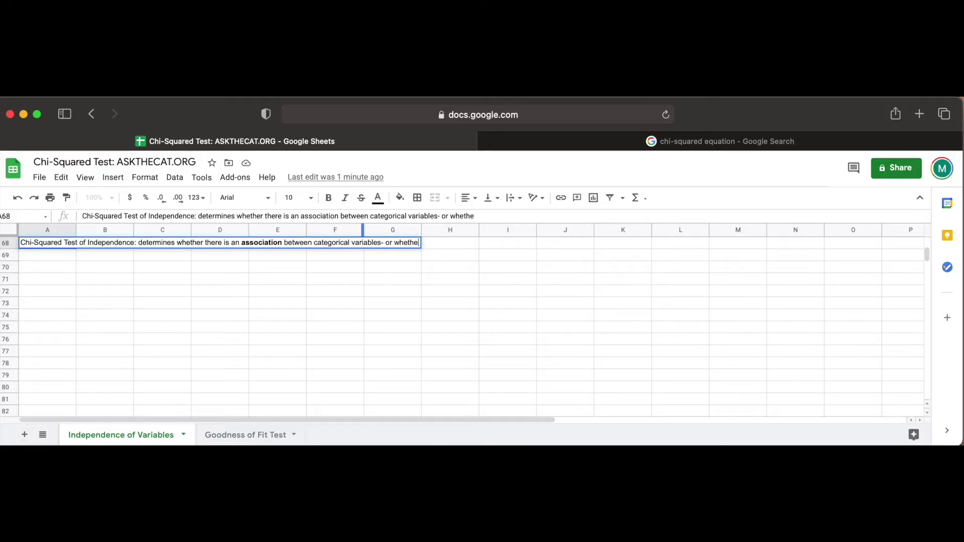
pyautogui.press('Left')
pyautogui.press('Left')
pyautogui.press('Left')
pyautogui.press('Left')
pyautogui.press('Left')
pyautogui.press('Left')
pyautogui.press('Left')
pyautogui.press('Left')
pyautogui.press('Left')
pyautogui.press('Left')
pyautogui.press('Left')
pyautogui.press('End')
pyautogui.write('r the variables are INDEPENDENT/RELATED')
pyautogui.moveTo(571, 243); pyautogui.dragTo(481, 242)
pyautogui.click(329, 197)
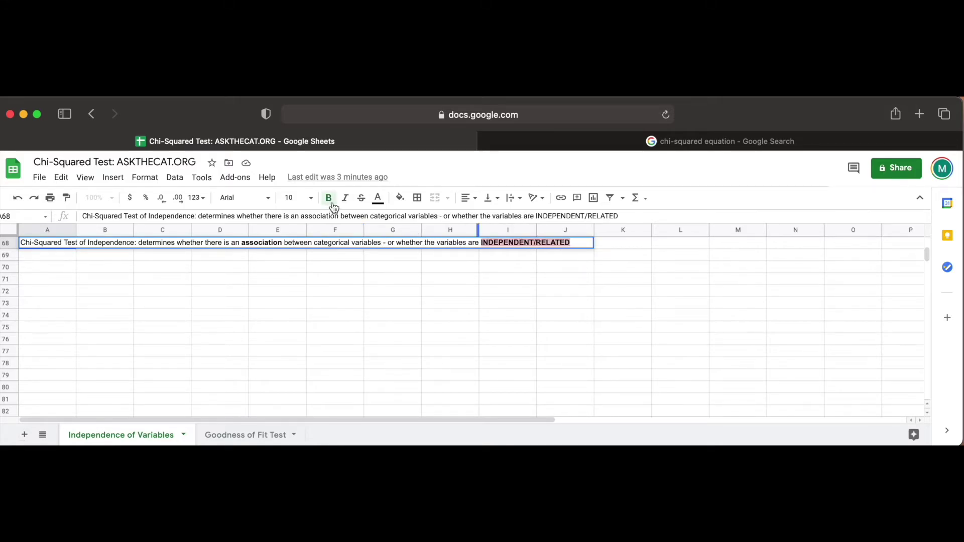
pyautogui.click(48, 293)
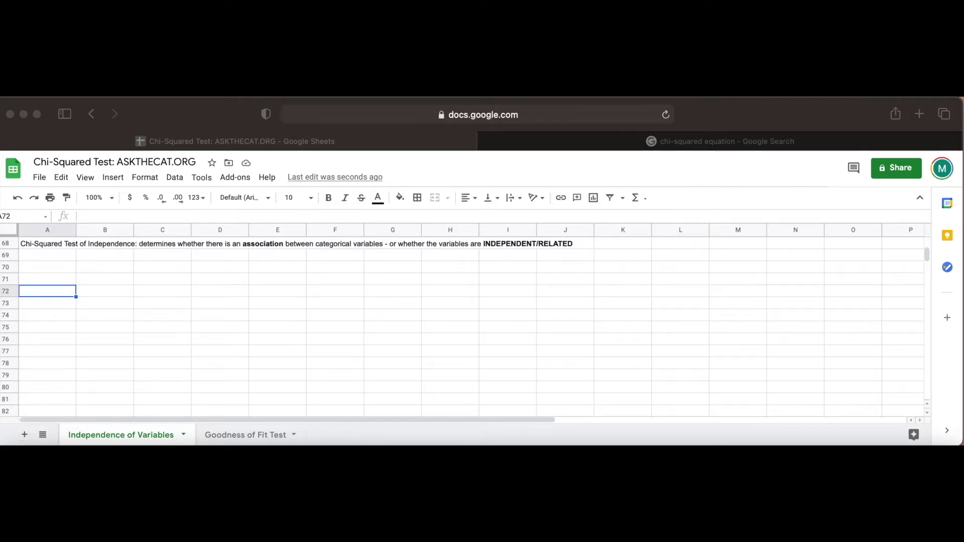
# Step: Label A70:A73 as Observed, Shift 1, Shift 2 and Shift 3
pyautogui.click(59, 269)
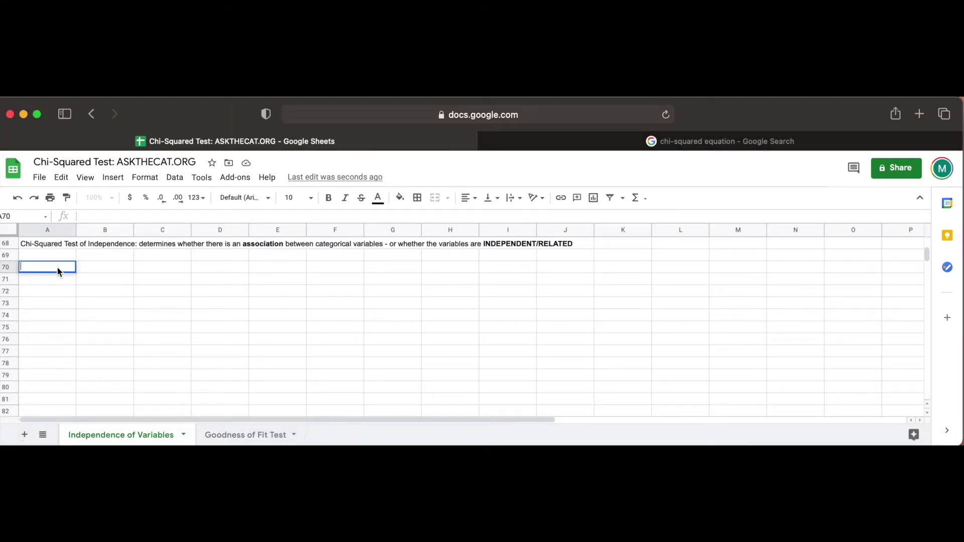
pyautogui.write('Observed')
pyautogui.press('Return')
pyautogui.write('Shift 1')
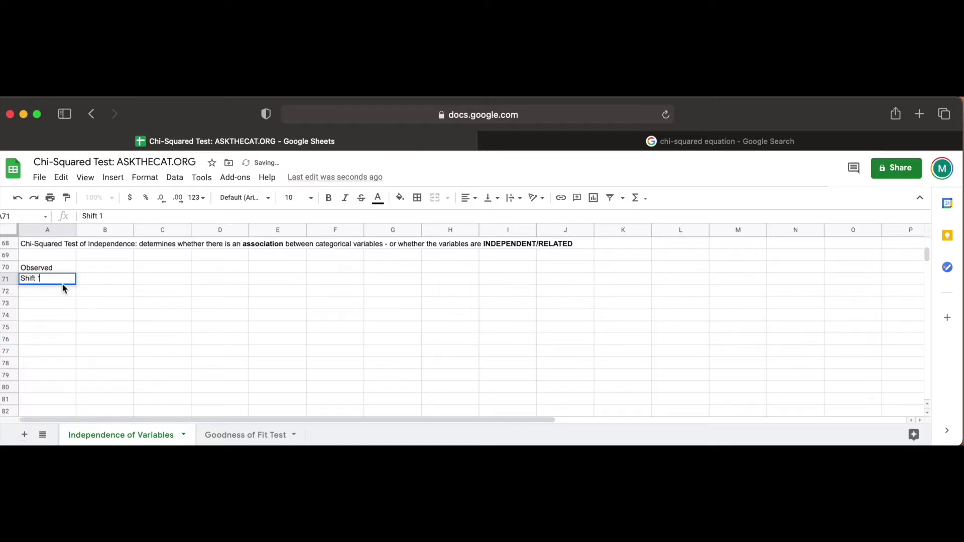
pyautogui.press('Return')
pyautogui.write('Shift 2')
pyautogui.press('Return')
pyautogui.write('Shift 3')
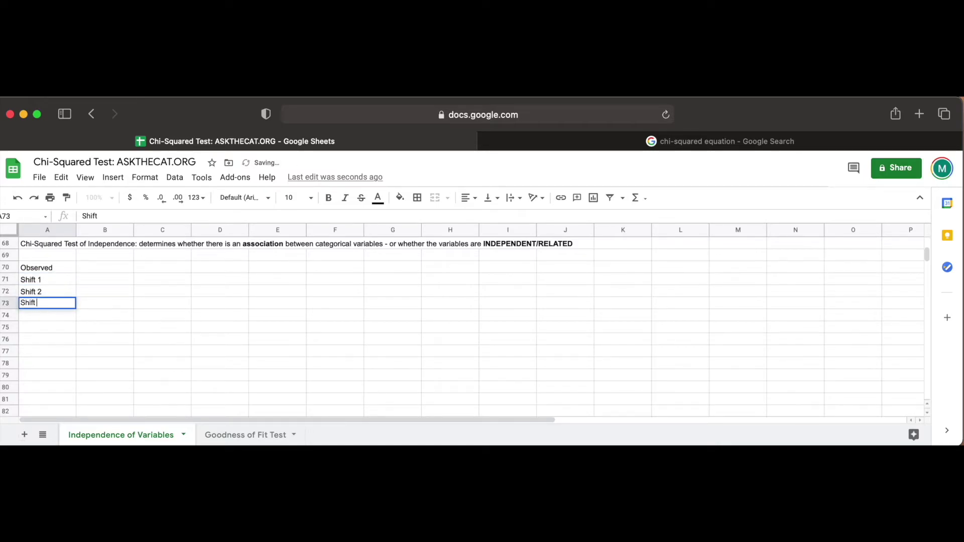
pyautogui.press('Return')
# Step: Add column headers Perfect, Satisfactory and Defective in B70:D70
pyautogui.doubleClick(98, 268)
pyautogui.write('Perfec')
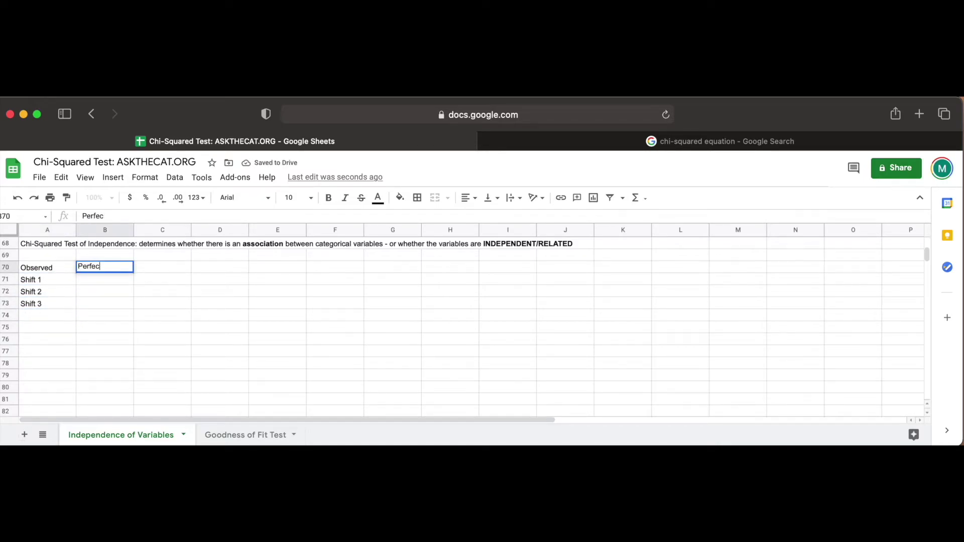
pyautogui.write('t')
pyautogui.press('Tab')
pyautogui.write('Satisfactory')
pyautogui.press('Tab')
pyautogui.write('Defecti')
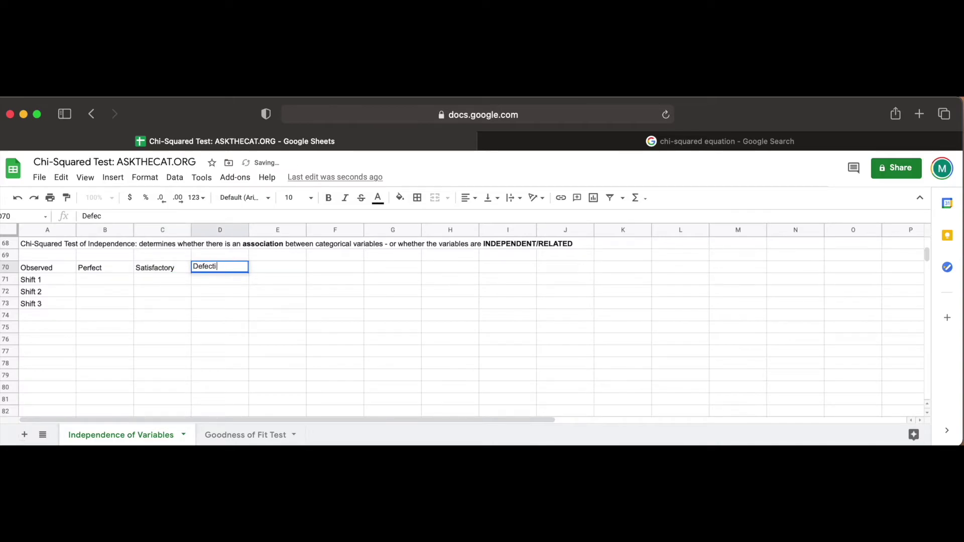
pyautogui.write('ve')
# Step: Enter the Perfect counts 106, 67, 37 and Satisfactory counts 124, 85, 72
pyautogui.click(103, 278)
pyautogui.write('106')
pyautogui.click(97, 291)
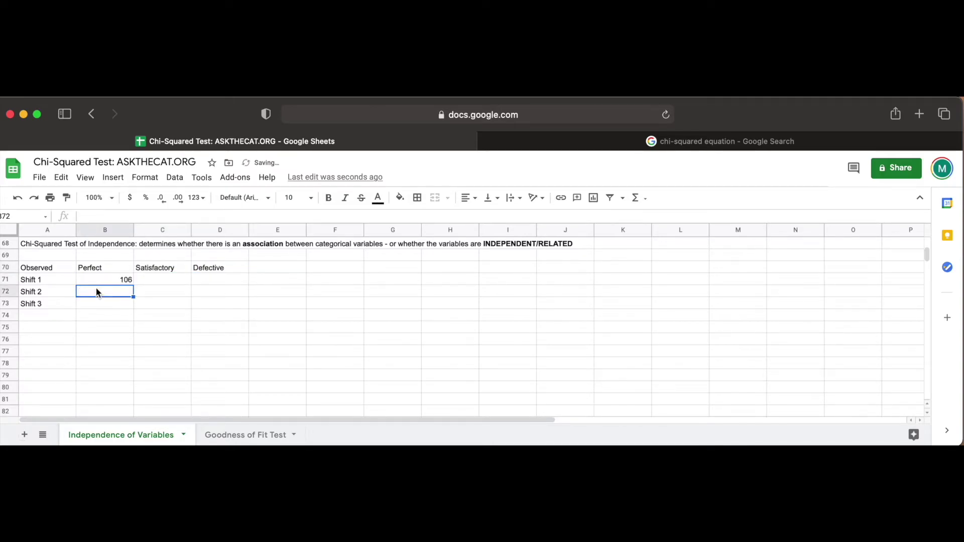
pyautogui.write('67')
pyautogui.click(102, 301)
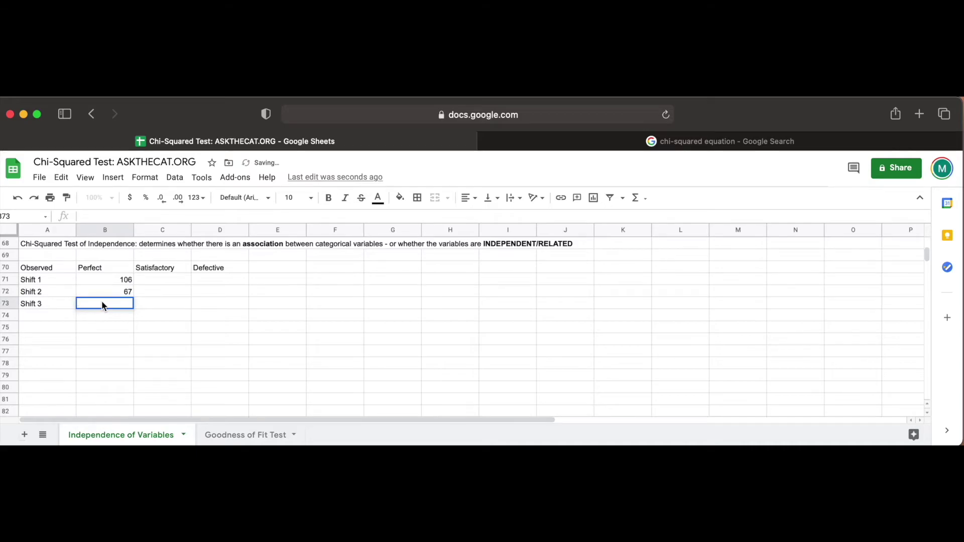
pyautogui.write('37')
pyautogui.click(172, 279)
pyautogui.write('124')
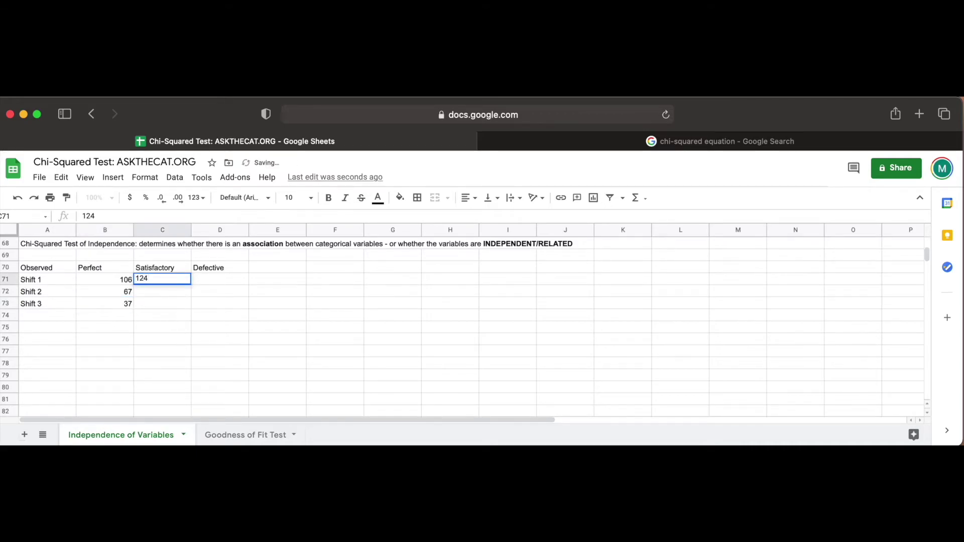
pyautogui.press('Return')
pyautogui.write('85')
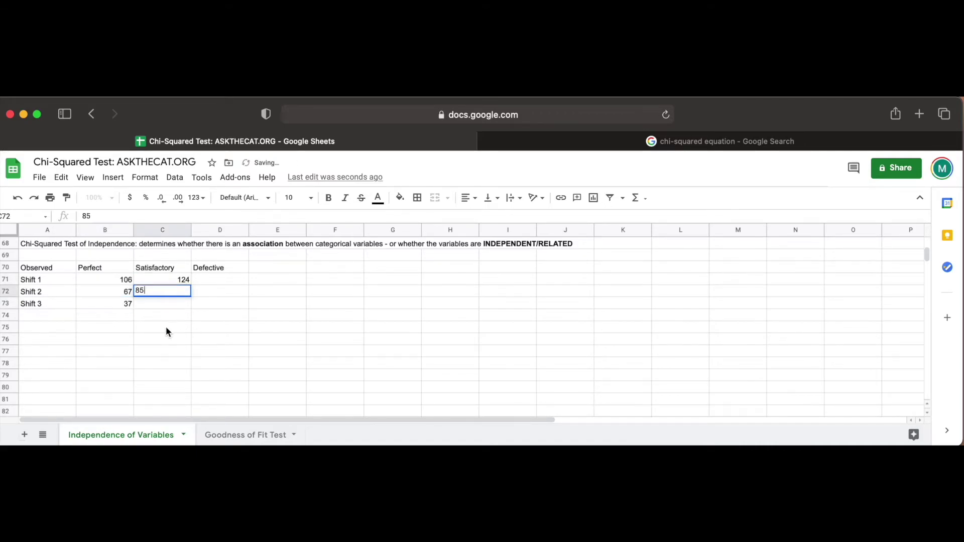
pyautogui.click(168, 302)
pyautogui.write('72')
# Step: Enter the Defective counts 1, 1 and 3 in D71:D73
pyautogui.click(220, 279)
pyautogui.write('1')
pyautogui.press('Return')
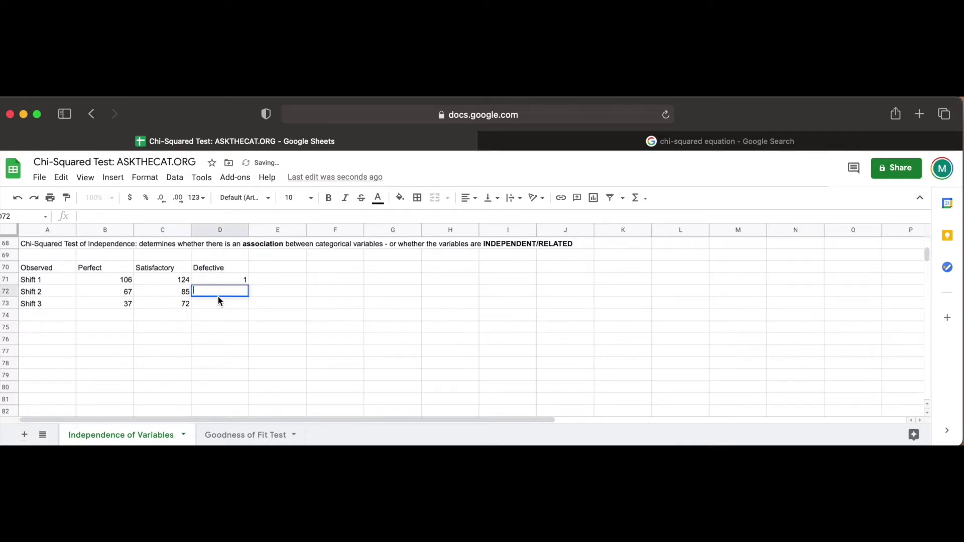
pyautogui.write('1')
pyautogui.press('Return')
pyautogui.write('3')
pyautogui.click(219, 351)
# Step: Add TOTAL labels in E70 and A74
pyautogui.click(277, 267)
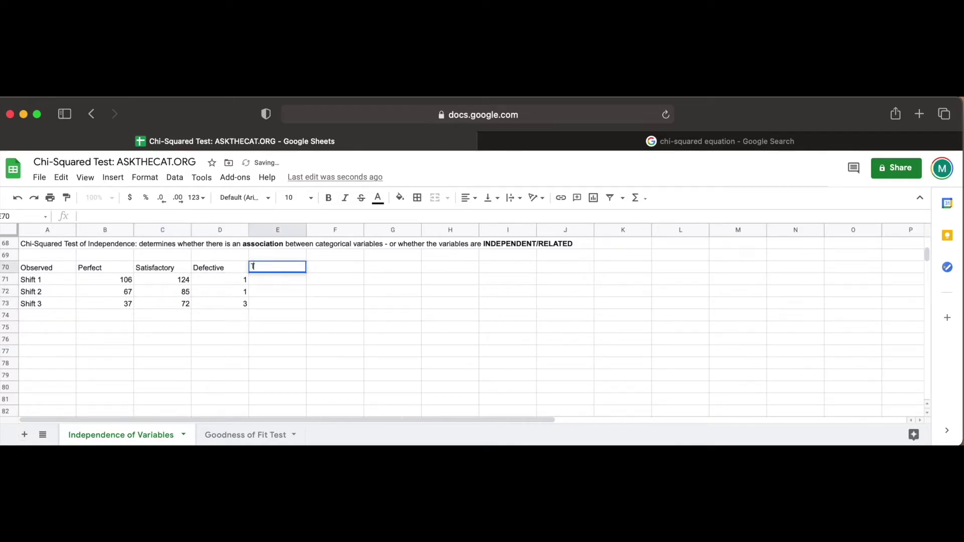
pyautogui.write('TOTAL')
pyautogui.click(53, 316)
pyautogui.write('TOtAL')
pyautogui.press('BackSpace')
pyautogui.press('BackSpace')
pyautogui.press('BackSpace')
pyautogui.write('TAL')
pyautogui.press('Tab')
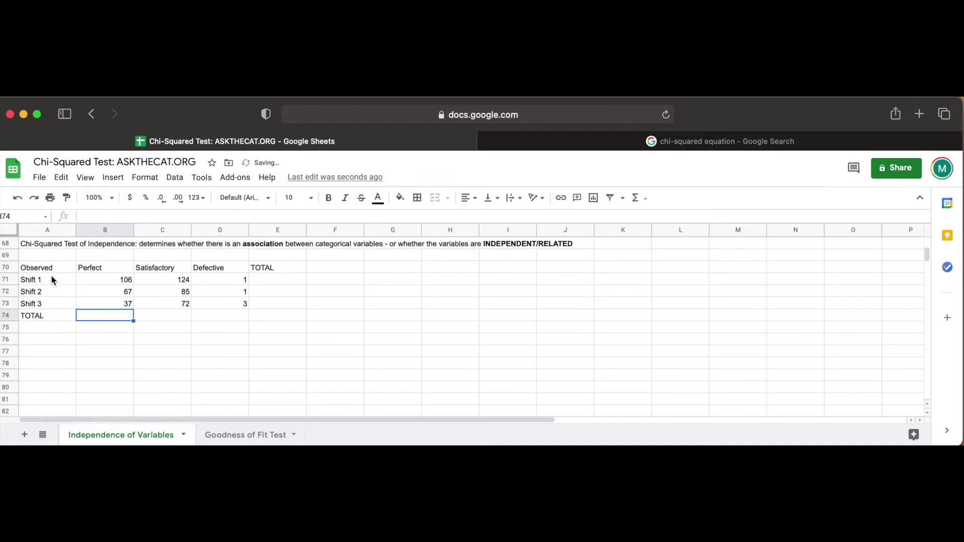
# Step: Format the observed table A70:E74 as centred Verdana size 12
pyautogui.moveTo(50, 271); pyautogui.dragTo(282, 320)
pyautogui.click(296, 197)
pyautogui.click(289, 325)
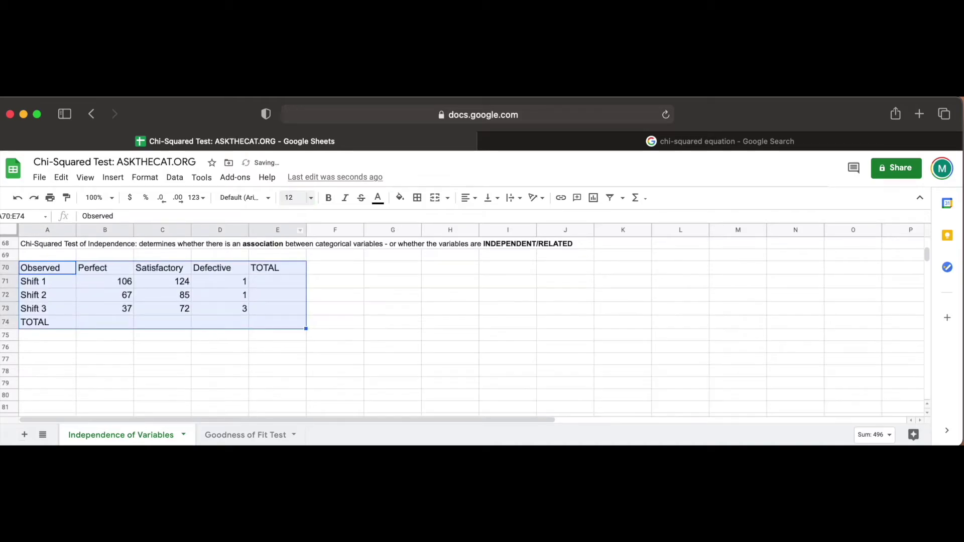
pyautogui.click(244, 197)
pyautogui.click(246, 308)
pyautogui.click(470, 197)
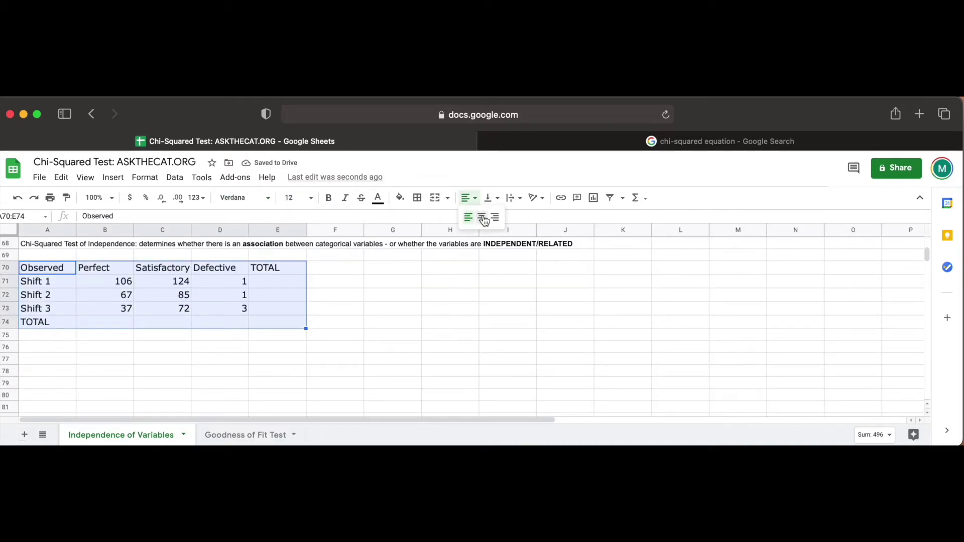
pyautogui.click(483, 216)
# Step: Make the Observed label bold red and both TOTAL labels bold
pyautogui.click(49, 270)
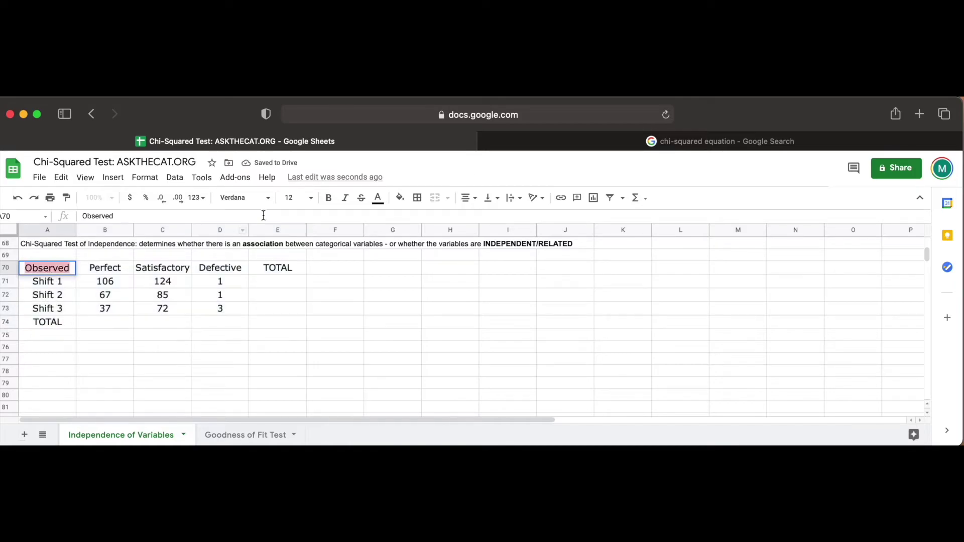
pyautogui.click(329, 198)
pyautogui.click(378, 197)
pyautogui.click(395, 251)
pyautogui.click(48, 322)
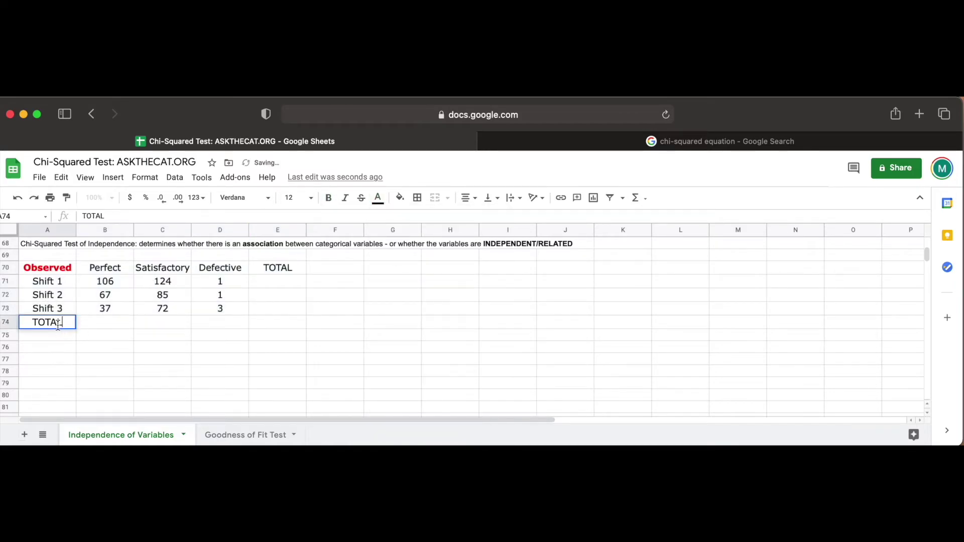
pyautogui.hotkey('ctrl', 'b')
pyautogui.click(271, 267)
pyautogui.hotkey('ctrl', 'b')
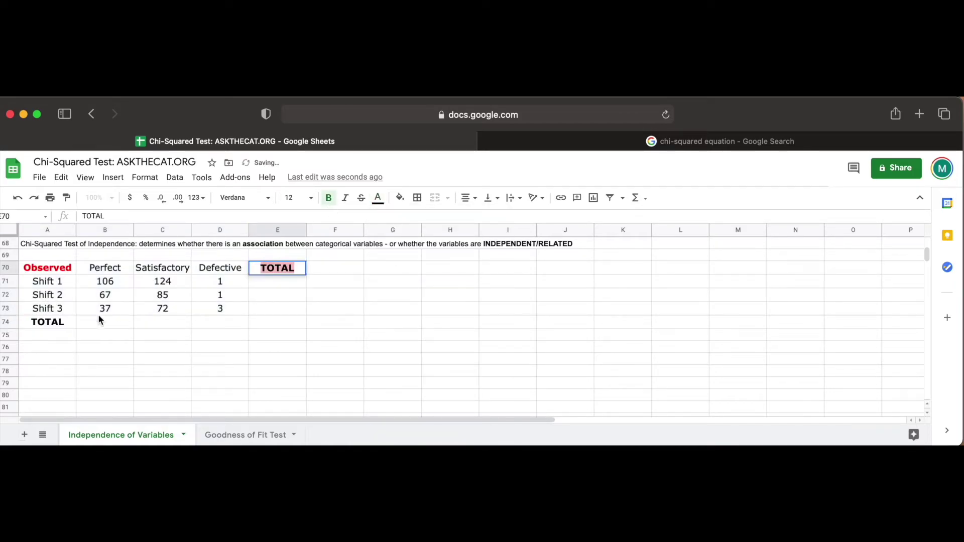
pyautogui.click(108, 323)
# Step: Total the columns with =sum(B71:B73) in B74, filled across to D74
pyautogui.write('=sum(')
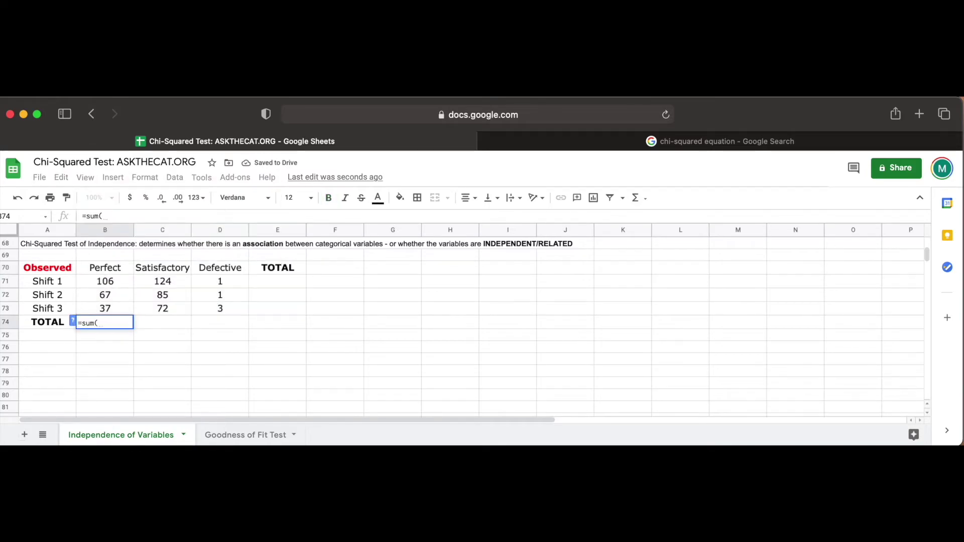
pyautogui.click(105, 282)
pyautogui.keyDown('shift'); pyautogui.click(119, 306); pyautogui.keyUp('shift')
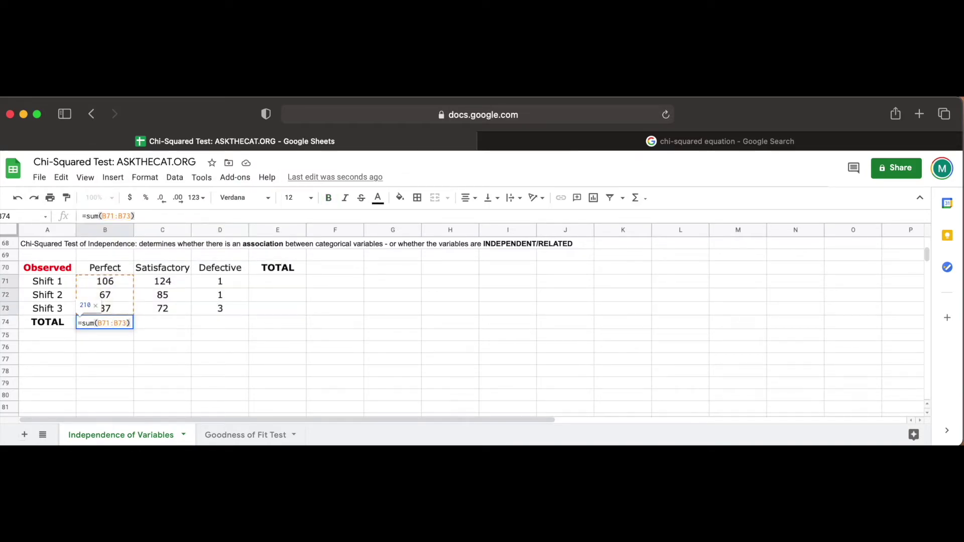
pyautogui.press('Return')
pyautogui.click(129, 326)
pyautogui.moveTo(134, 329); pyautogui.dragTo(225, 326)
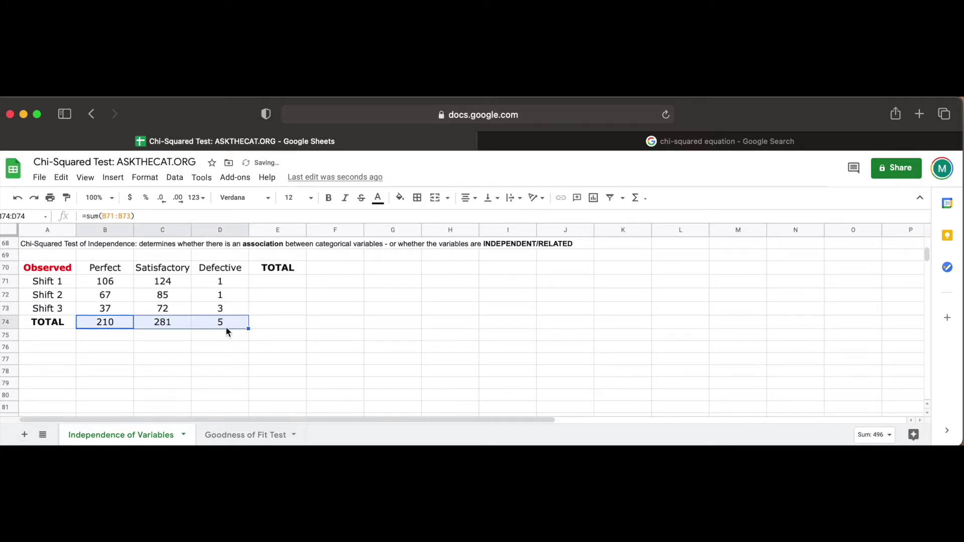
# Step: Total the rows with =sum(B71:D71) in E71, filled down through E74
pyautogui.click(267, 286)
pyautogui.write('=sum(')
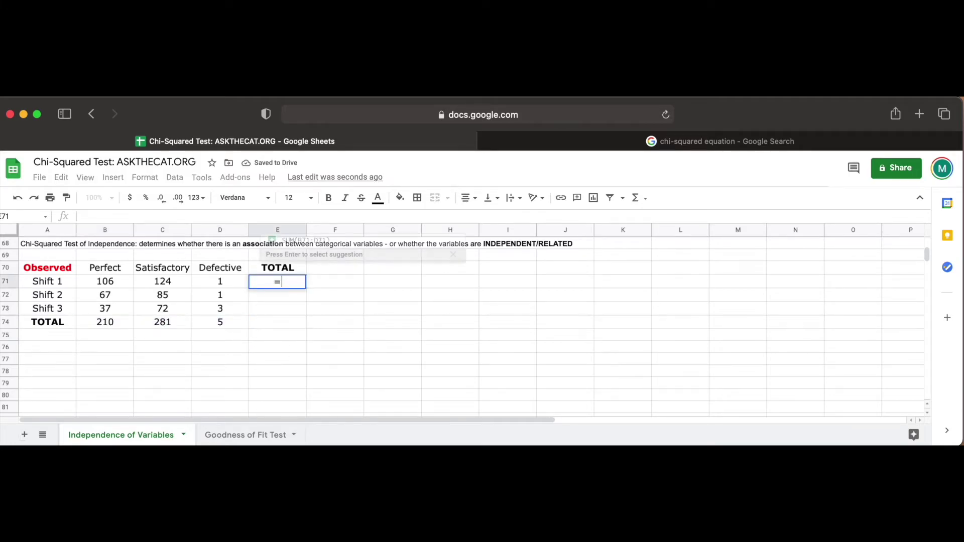
pyautogui.click(133, 282)
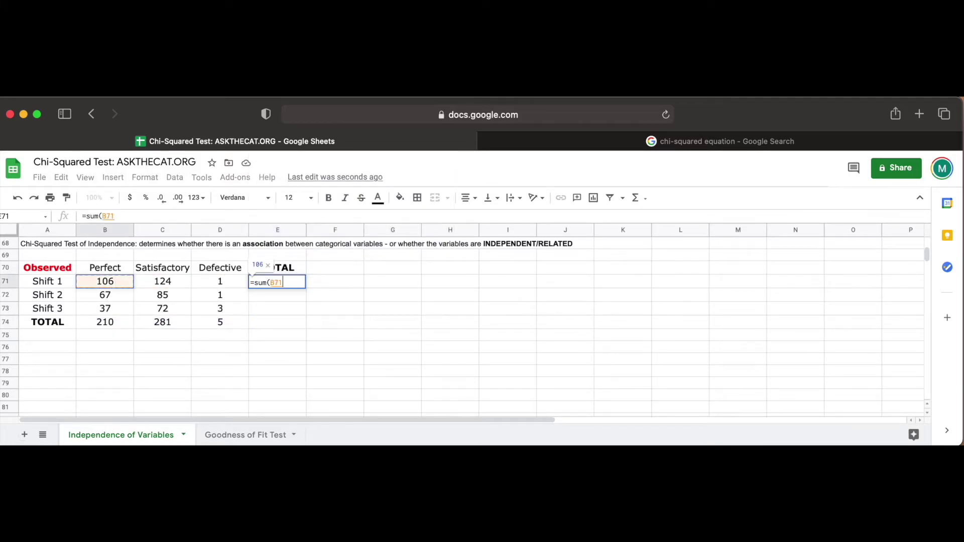
pyautogui.press('Return')
pyautogui.click(283, 282)
pyautogui.write('=')
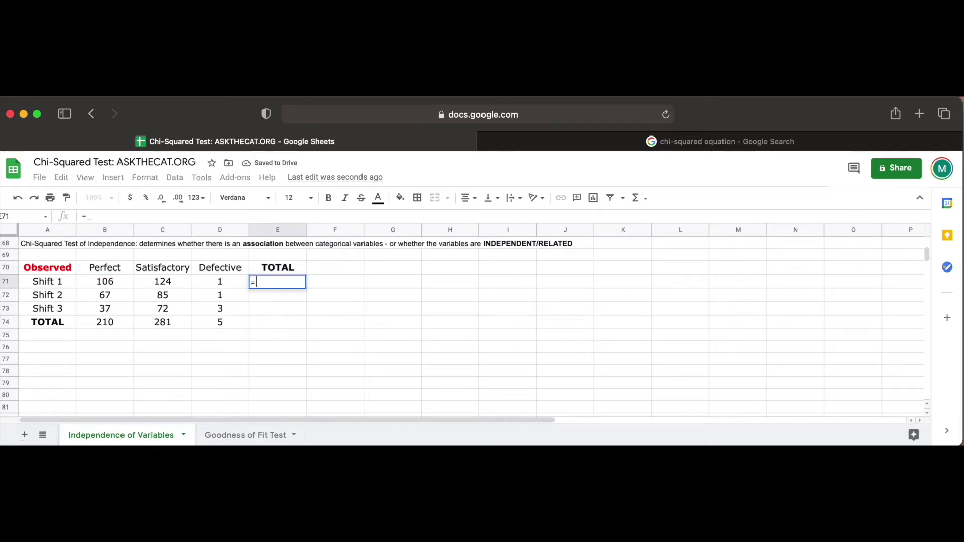
pyautogui.write('sum(')
pyautogui.moveTo(107, 284); pyautogui.dragTo(219, 286)
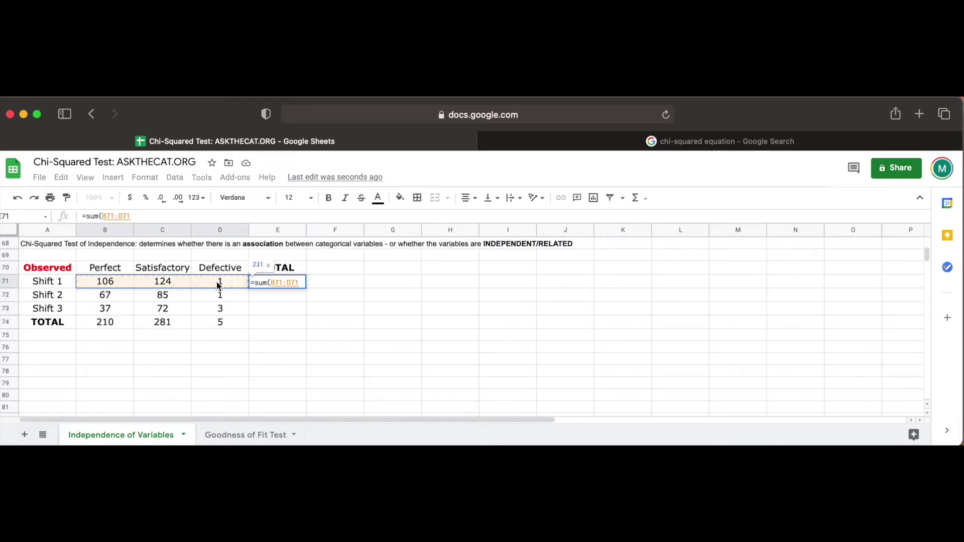
pyautogui.press('Return')
pyautogui.click(290, 281)
pyautogui.moveTo(306, 288); pyautogui.dragTo(306, 327)
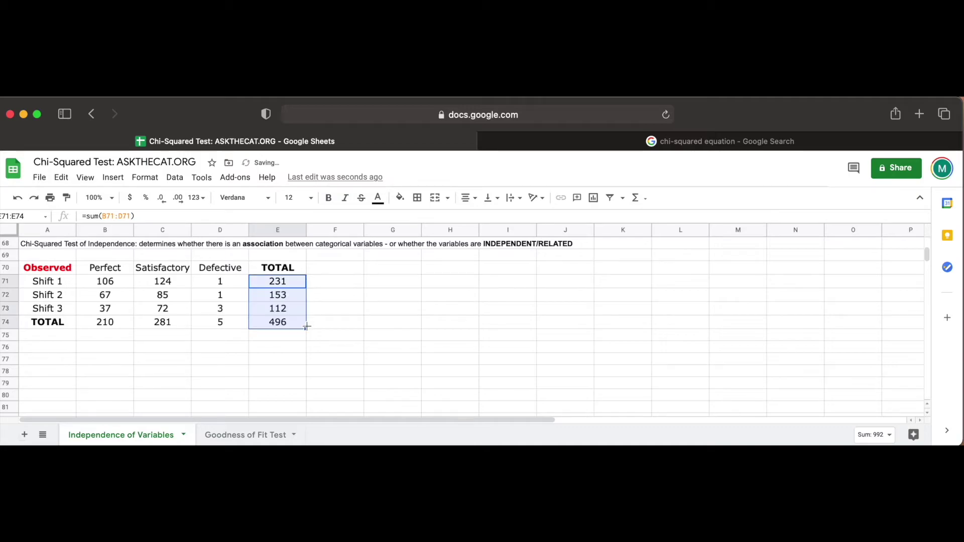
# Step: Make the 496 grand total in E74 bold and red
pyautogui.doubleClick(288, 325)
pyautogui.press('Escape')
pyautogui.click(329, 198)
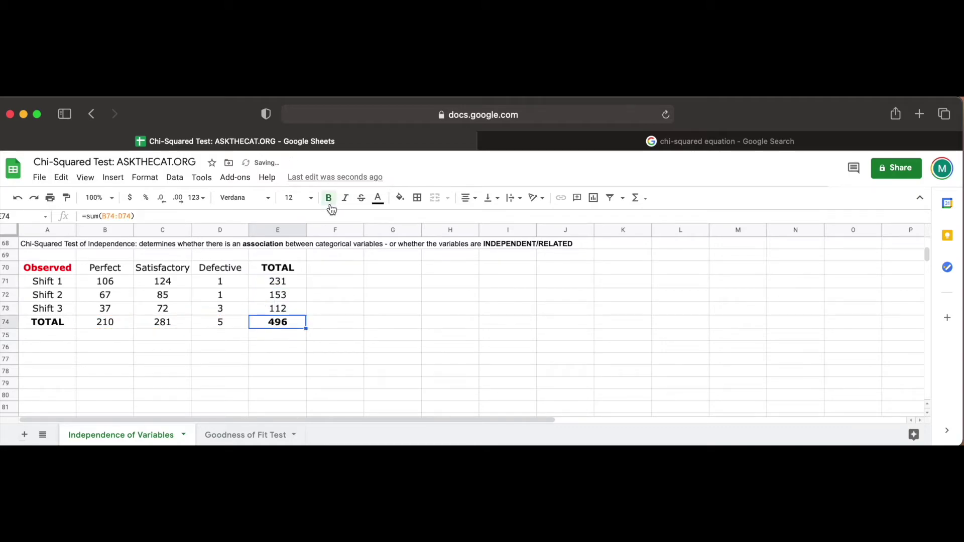
pyautogui.click(378, 198)
pyautogui.click(390, 252)
# Step: Copy the Observed table A70:E74 and paste it at A76
pyautogui.click(308, 357)
pyautogui.moveTo(48, 268); pyautogui.dragTo(278, 321)
pyautogui.press('super+c')
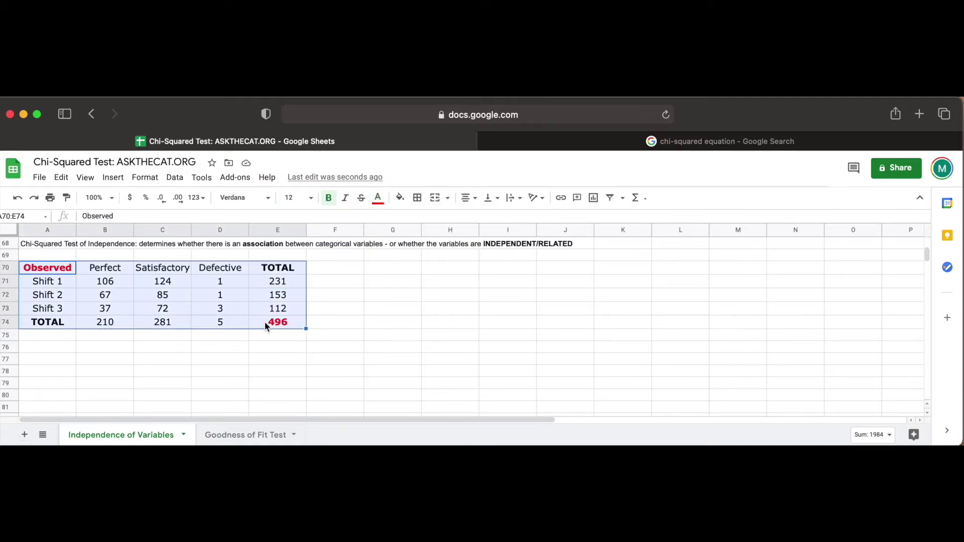
pyautogui.click(49, 348)
pyautogui.press('super+v')
# Step: Relabel the copy 'Expected' and enter 'Expected Value=' and '(row total)(column total)/total sample size' in G70:H70
pyautogui.click(48, 350)
pyautogui.write('Expected')
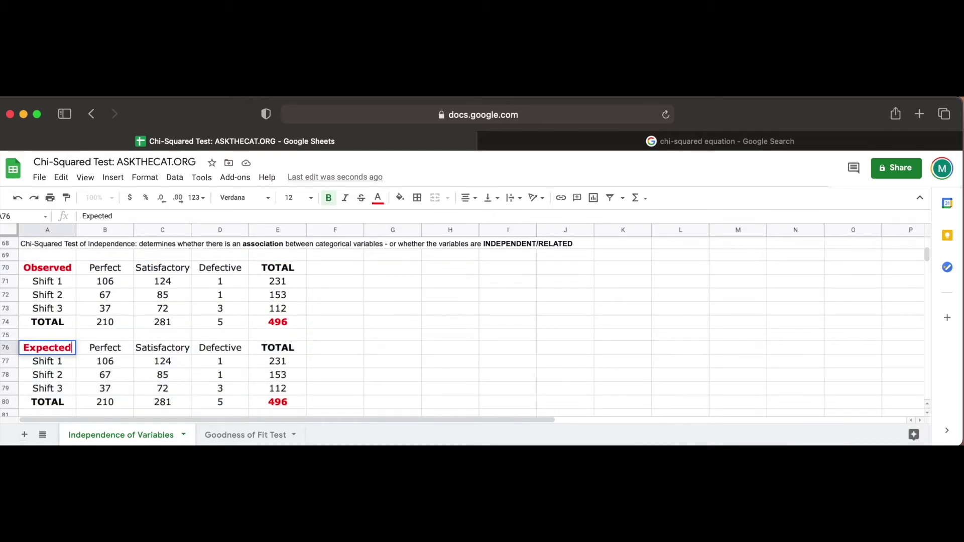
pyautogui.press('super+Tab')
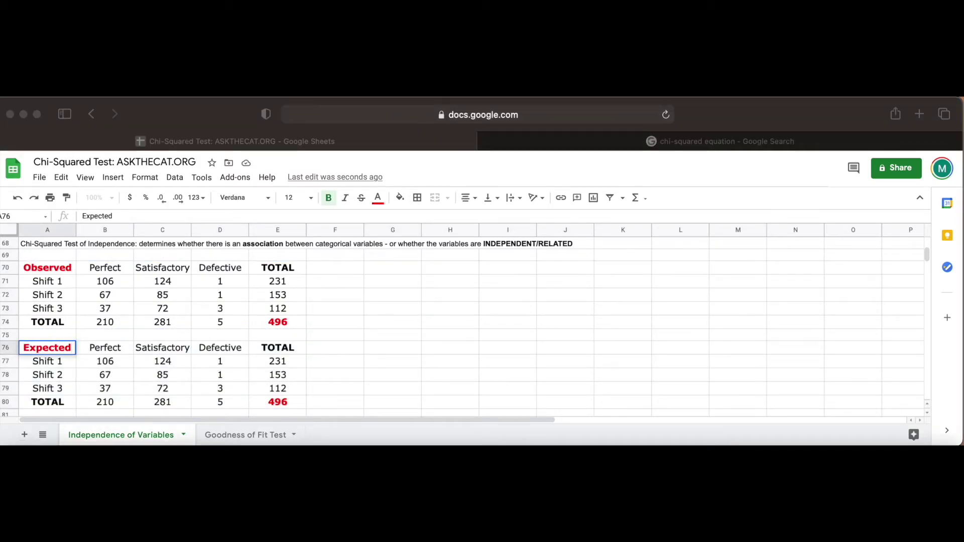
pyautogui.click(402, 271)
pyautogui.write('Expected Value=')
pyautogui.click(450, 280)
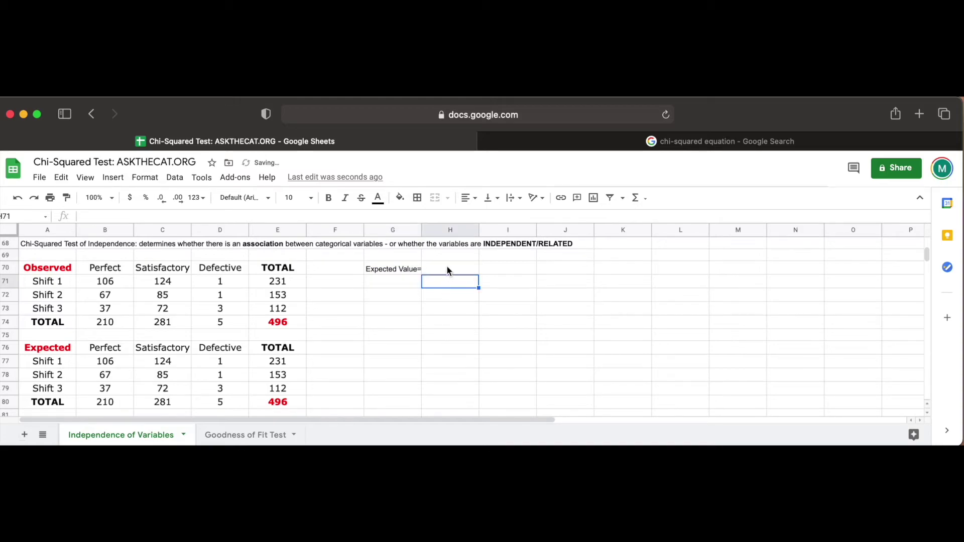
pyautogui.click(448, 272)
pyautogui.write('(row total)(column t')
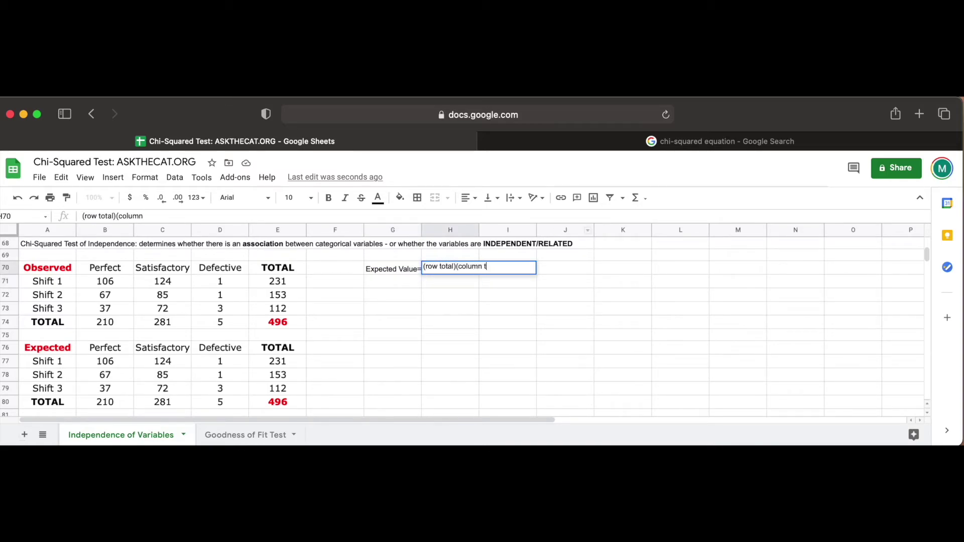
pyautogui.write('otal)/total sample size')
pyautogui.click(487, 339)
# Step: Make the G70:J70 note bold with a larger font size and different font, and widen column G
pyautogui.doubleClick(388, 269)
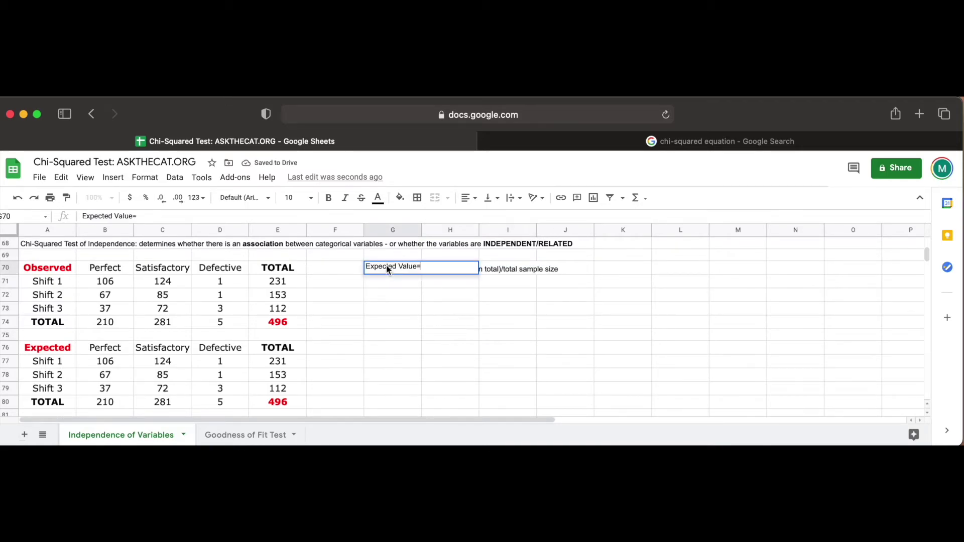
pyautogui.press('Escape')
pyautogui.moveTo(389, 269); pyautogui.dragTo(573, 267)
pyautogui.click(299, 197)
pyautogui.click(289, 349)
pyautogui.hotkey('ctrl', 'b')
pyautogui.click(245, 197)
pyautogui.click(266, 312)
pyautogui.click(450, 321)
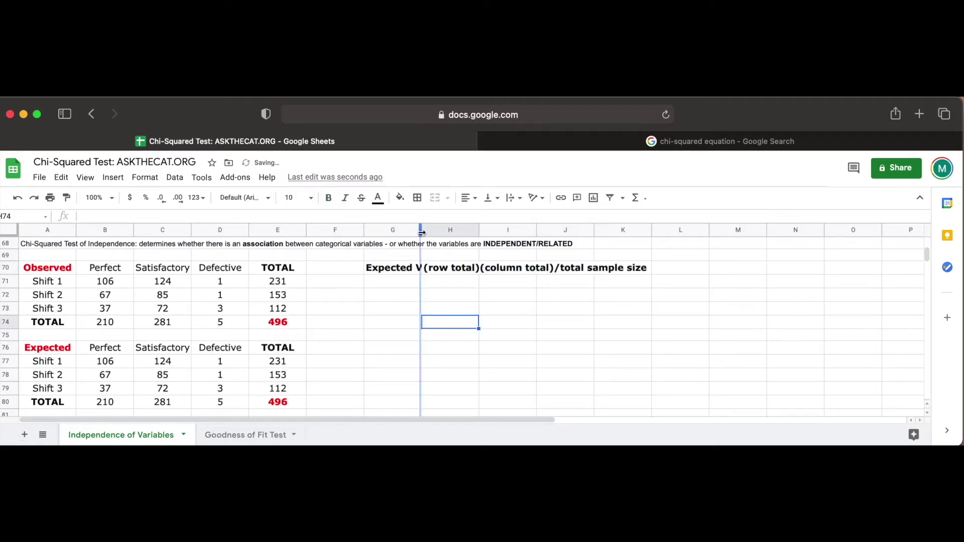
pyautogui.moveTo(421, 232); pyautogui.dragTo(460, 232)
# Step: Replace the copied 106 in B77 with =(E71*B74)/E74, giving 97.80241935, and widen column B
pyautogui.click(106, 365)
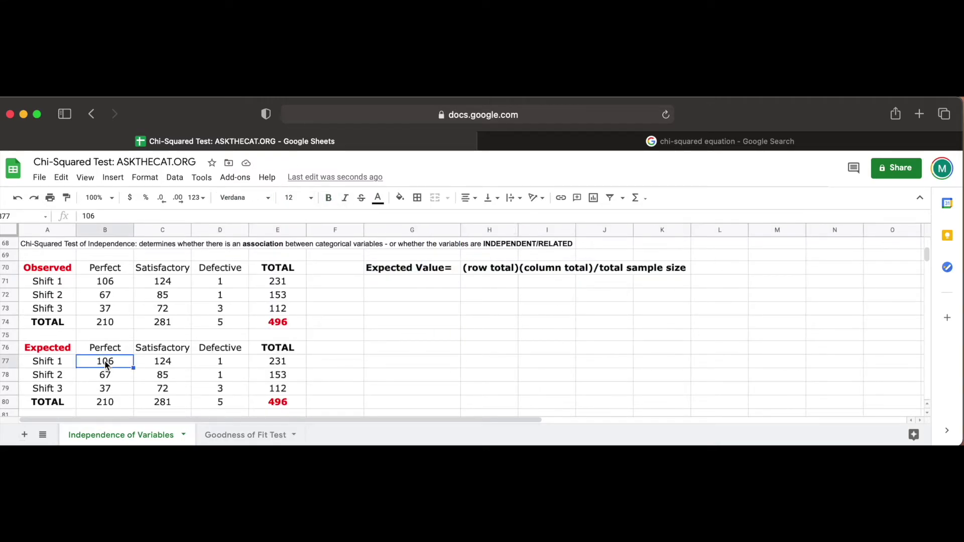
pyautogui.doubleClick(107, 365)
pyautogui.doubleClick(110, 362)
pyautogui.press('BackSpace')
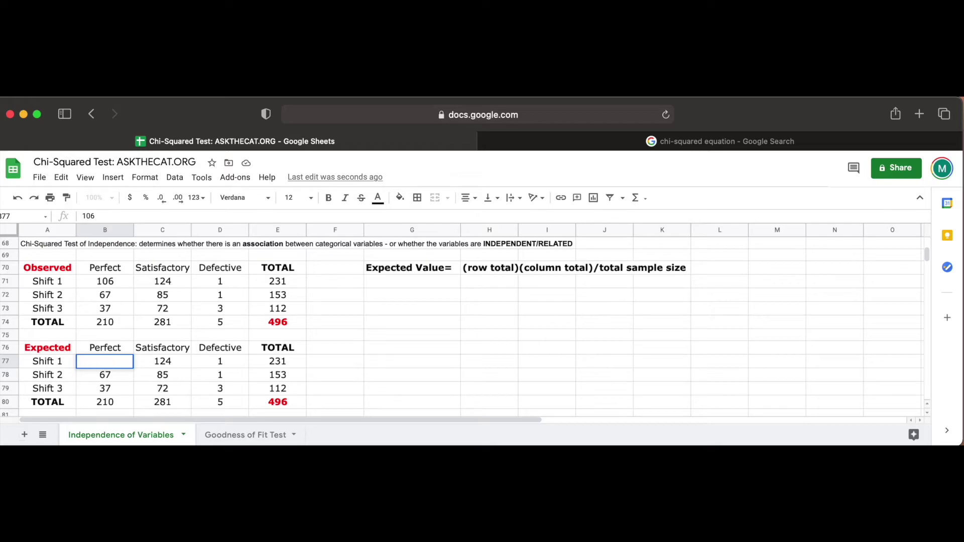
pyautogui.write('=(')
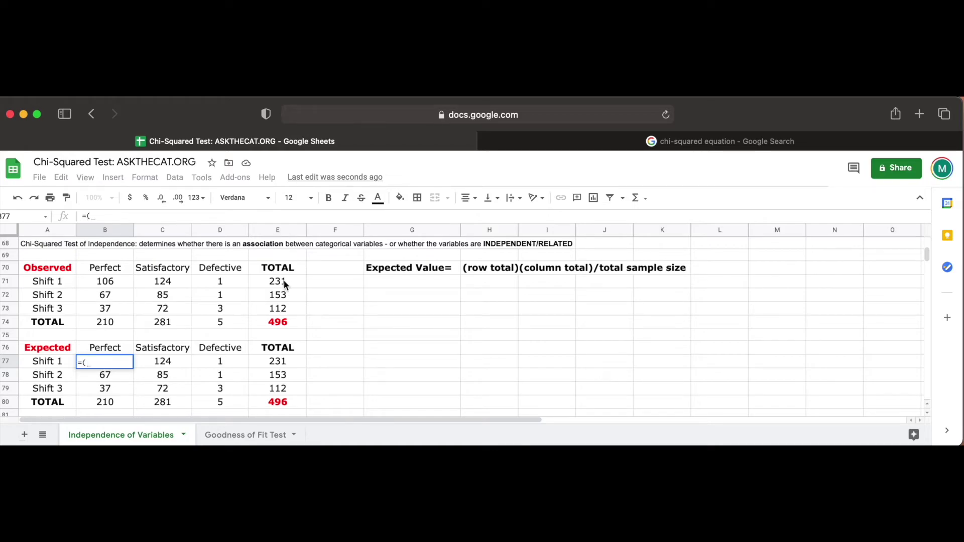
pyautogui.click(284, 282)
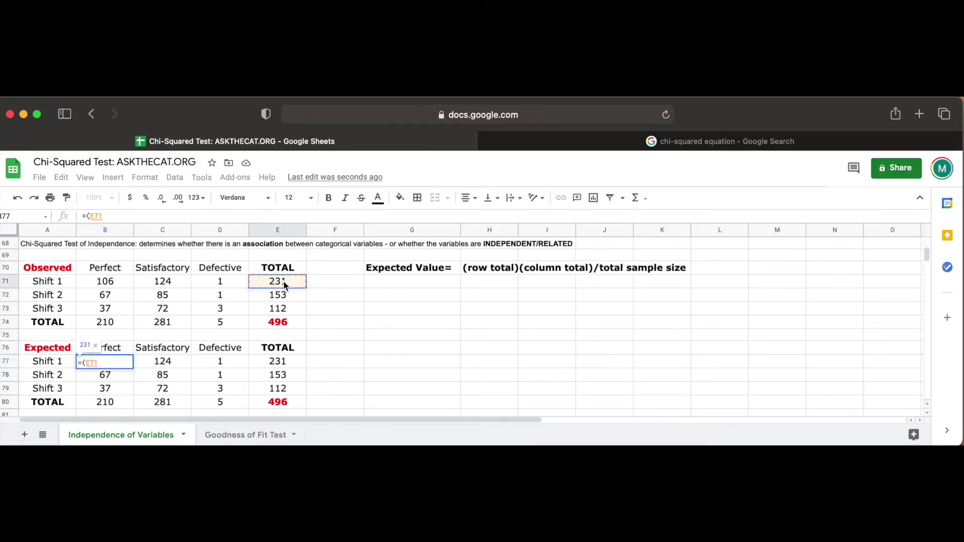
pyautogui.write('*')
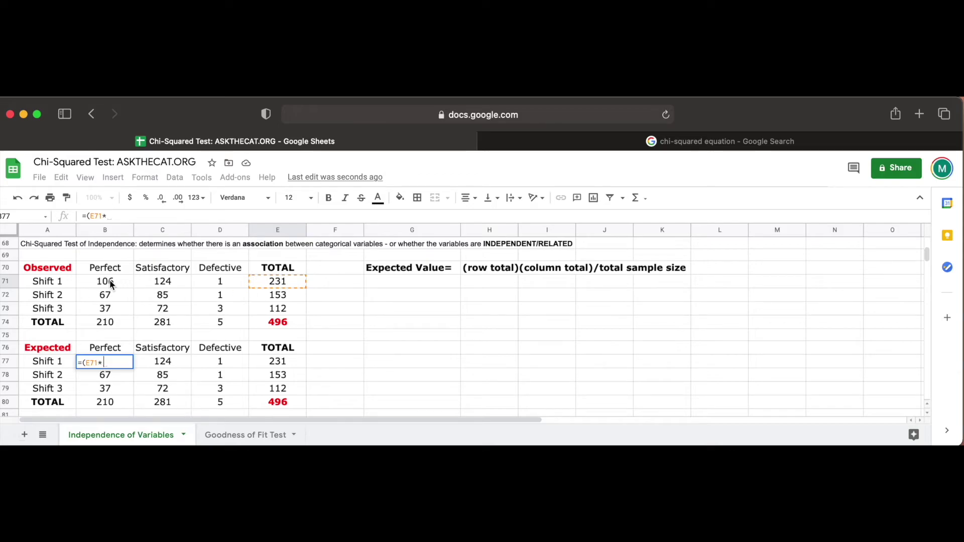
pyautogui.click(108, 326)
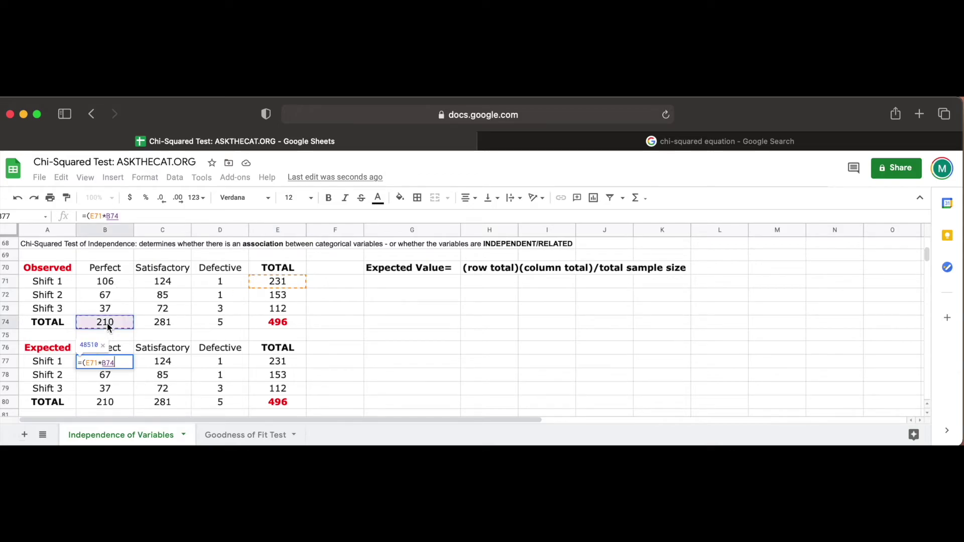
pyautogui.write(')/')
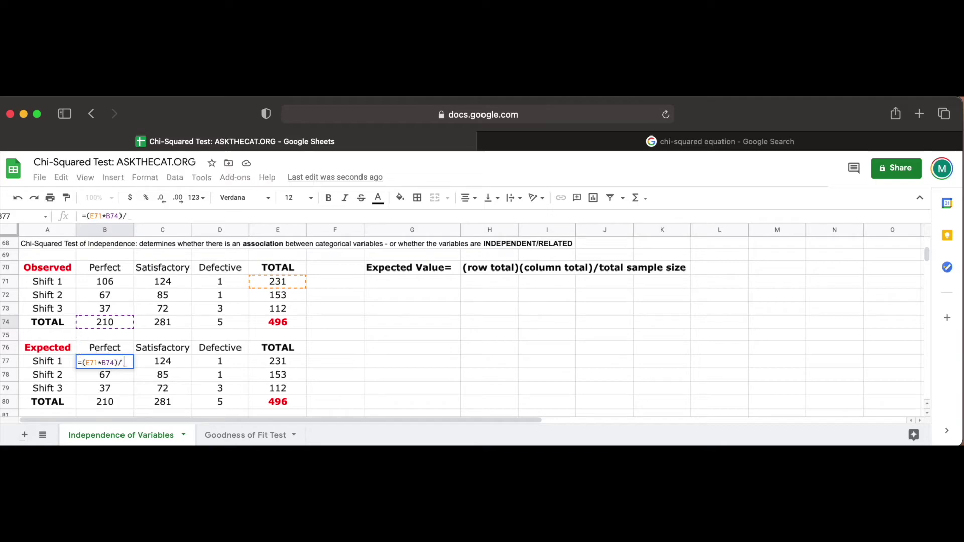
pyautogui.click(281, 323)
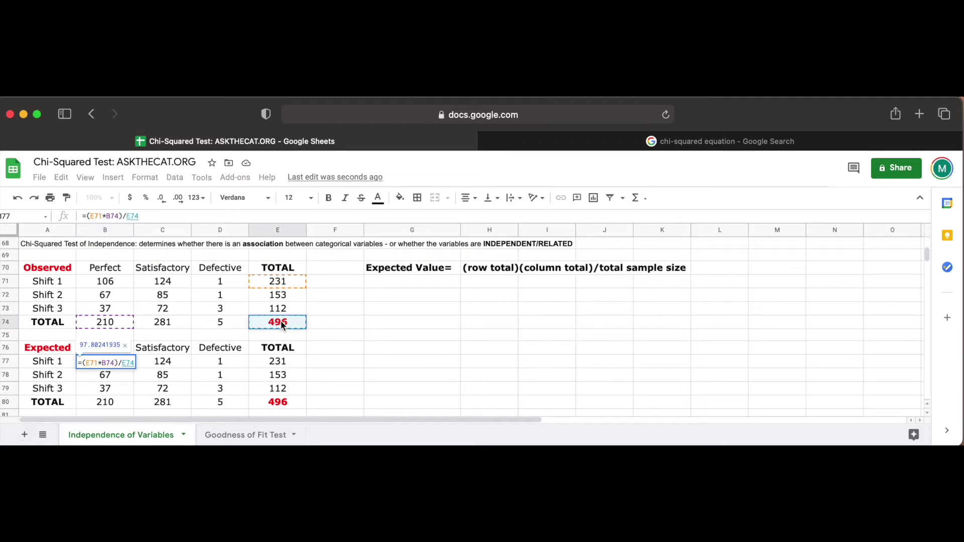
pyautogui.press('Return')
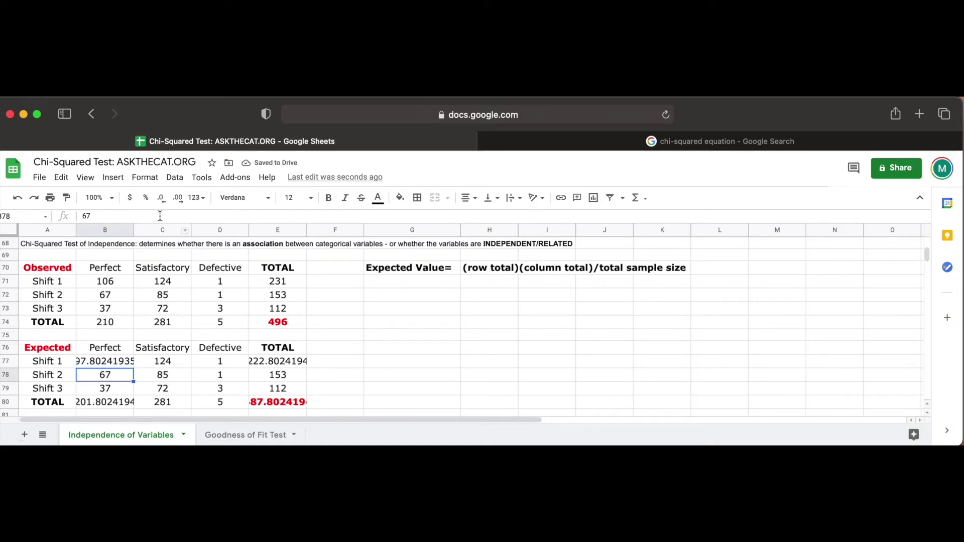
pyautogui.moveTo(133, 229); pyautogui.dragTo(189, 229)
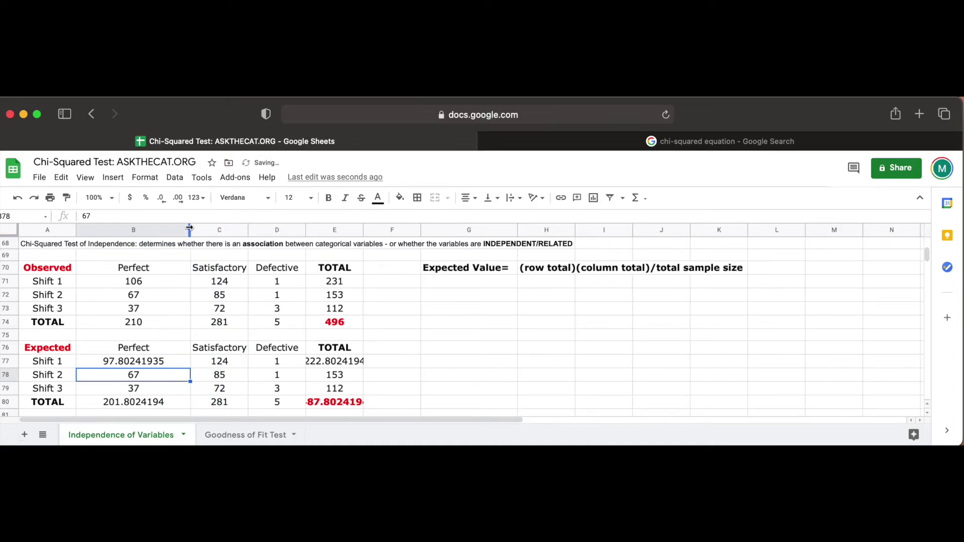
pyautogui.press('Up')
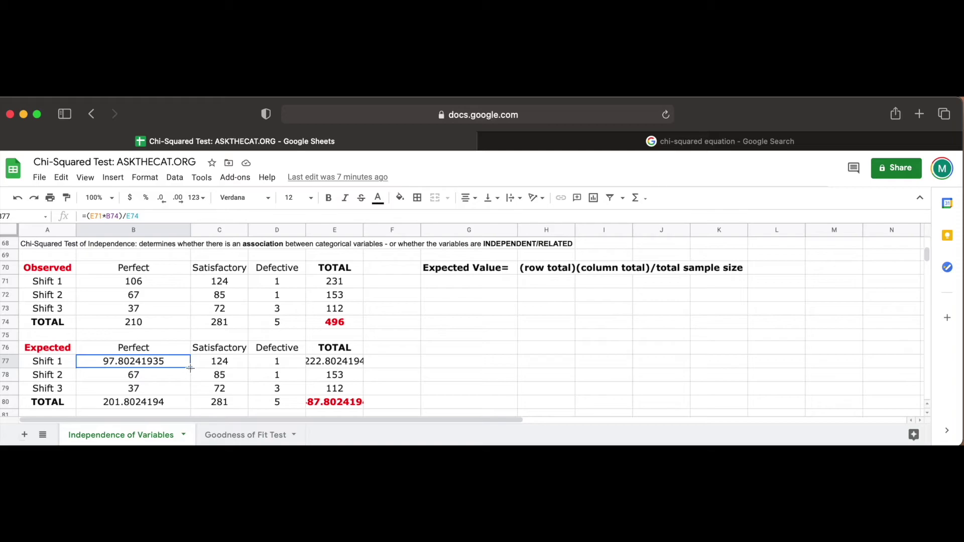
# Step: Fill B77's expected formula across B77:D79 and check the shifted formula in B78
pyautogui.moveTo(190, 369); pyautogui.dragTo(305, 394)
pyautogui.click(137, 375)
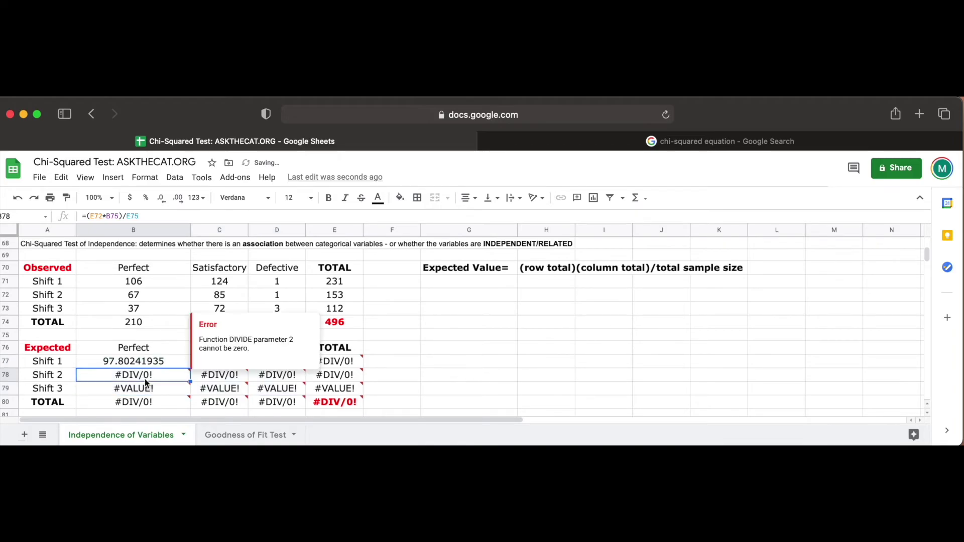
pyautogui.doubleClick(137, 374)
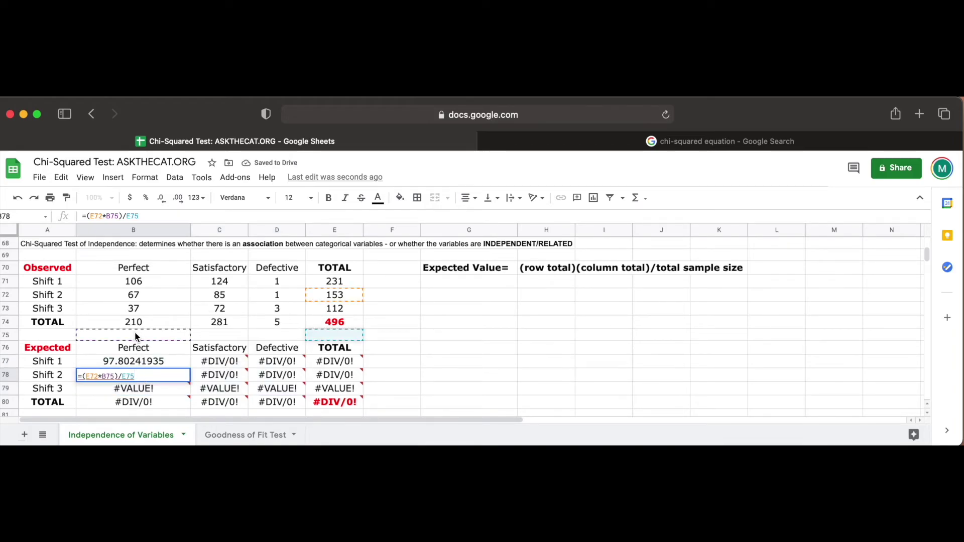
# Step: Inspect the erroring formulas in C77, D77 and D78, then reopen B77 at its E71 reference
pyautogui.doubleClick(217, 364)
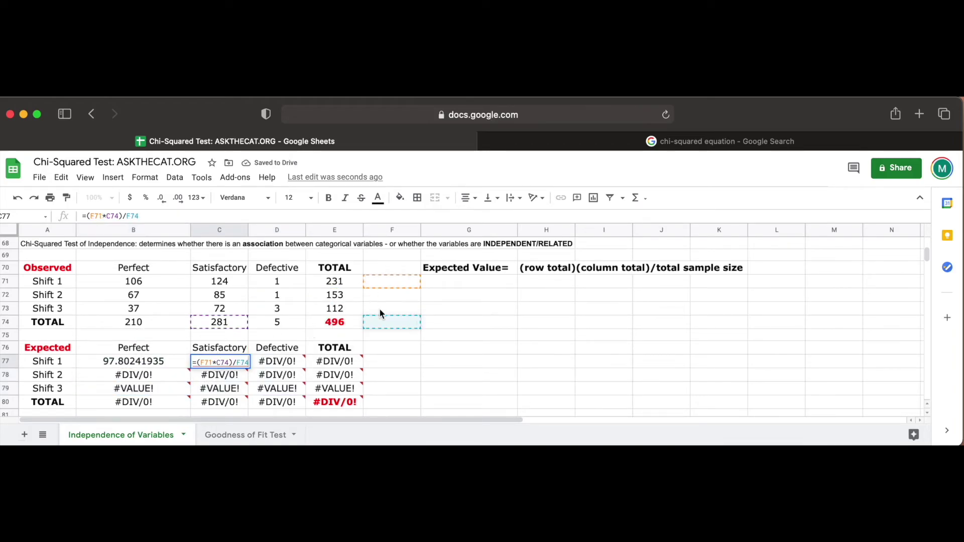
pyautogui.doubleClick(280, 365)
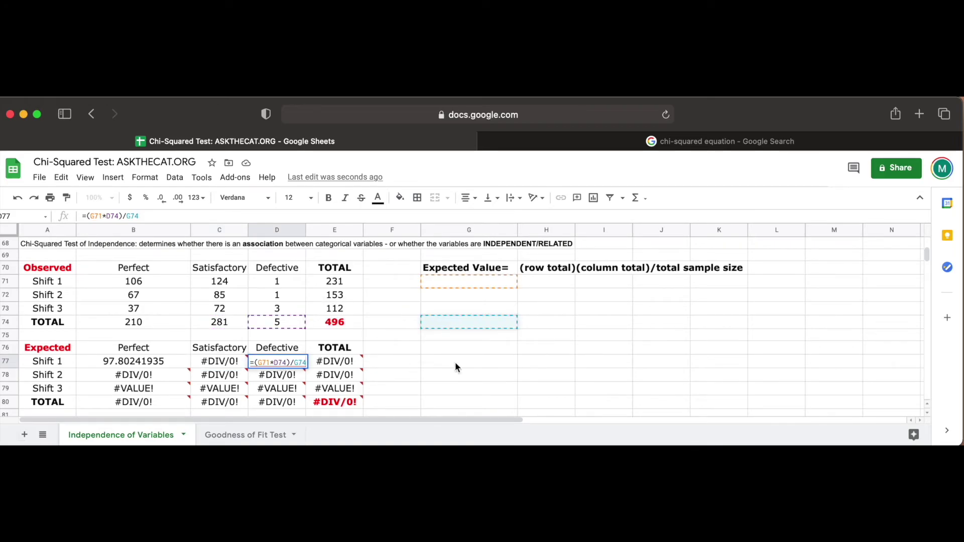
pyautogui.click(278, 375)
pyautogui.doubleClick(279, 376)
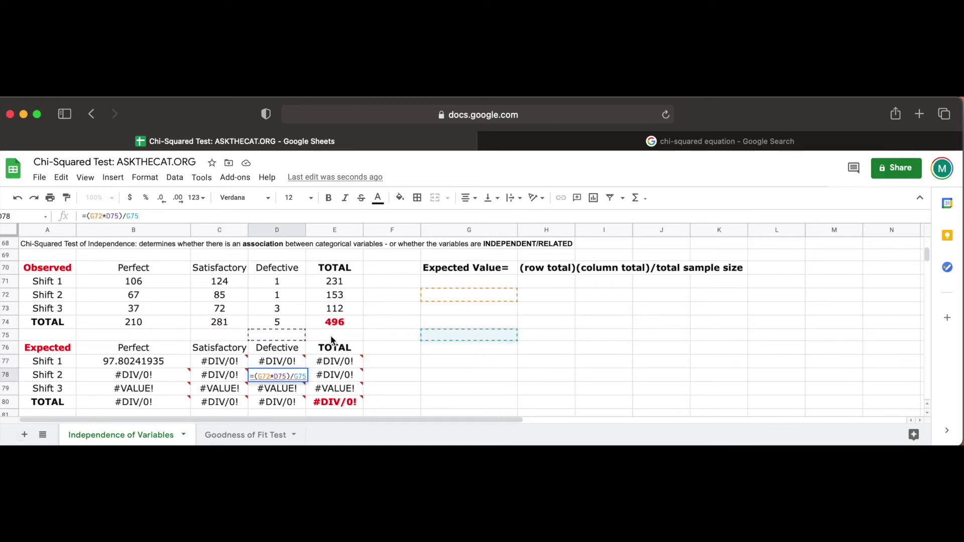
pyautogui.doubleClick(125, 365)
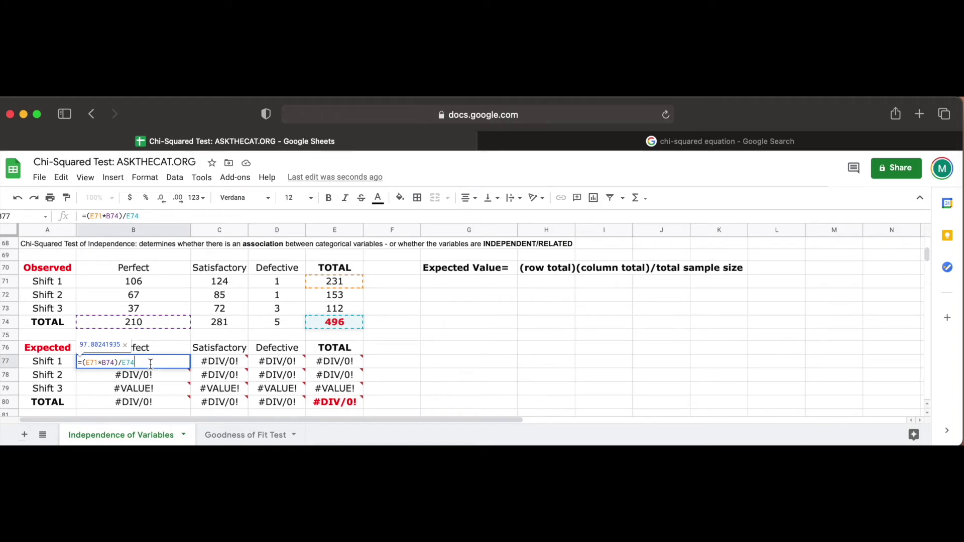
pyautogui.click(86, 363)
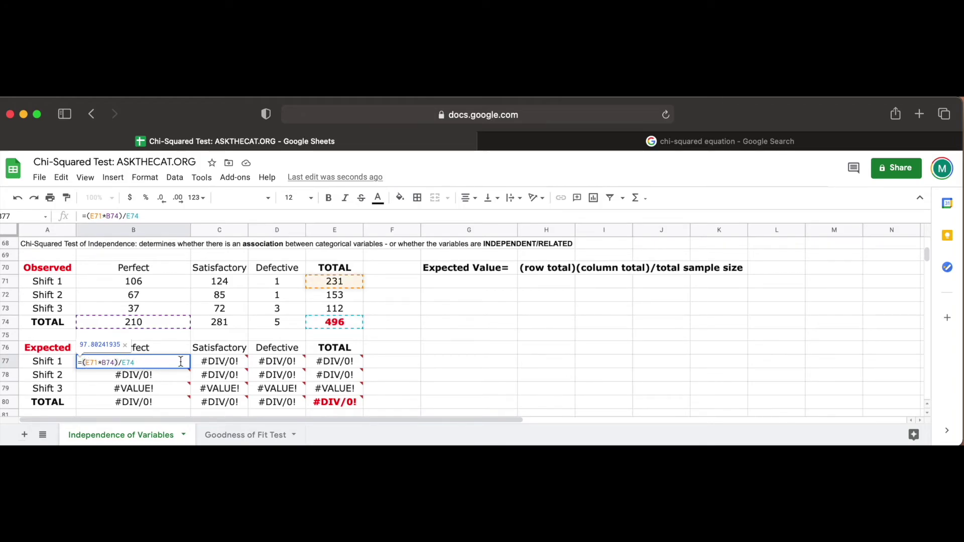
# Step: Anchor B77's formula as =($E71*B$74)/$E$74, confirming the locked grand total is 496
pyautogui.write('$')
pyautogui.click(106, 363)
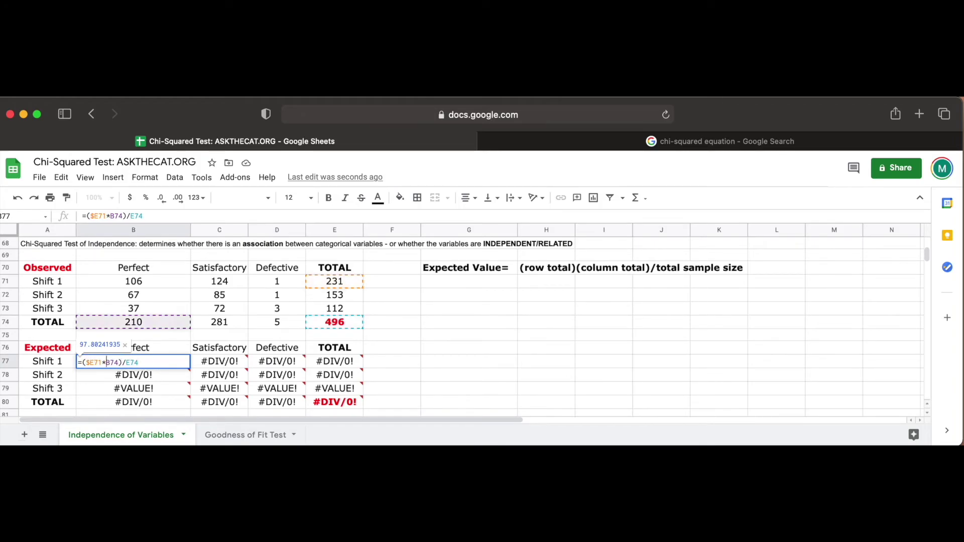
pyautogui.write('$')
pyautogui.click(130, 363)
pyautogui.write('$E')
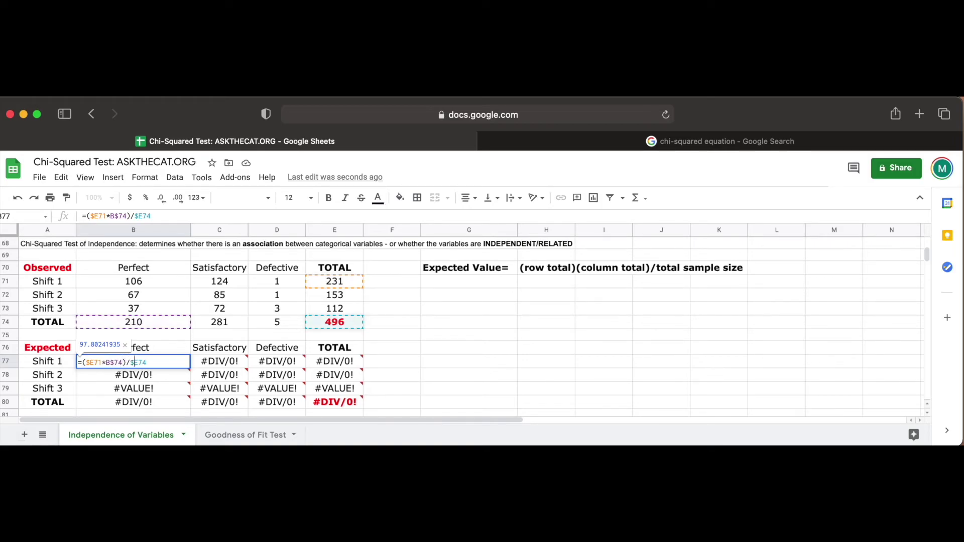
pyautogui.write('$')
pyautogui.moveTo(130, 363); pyautogui.dragTo(151, 363)
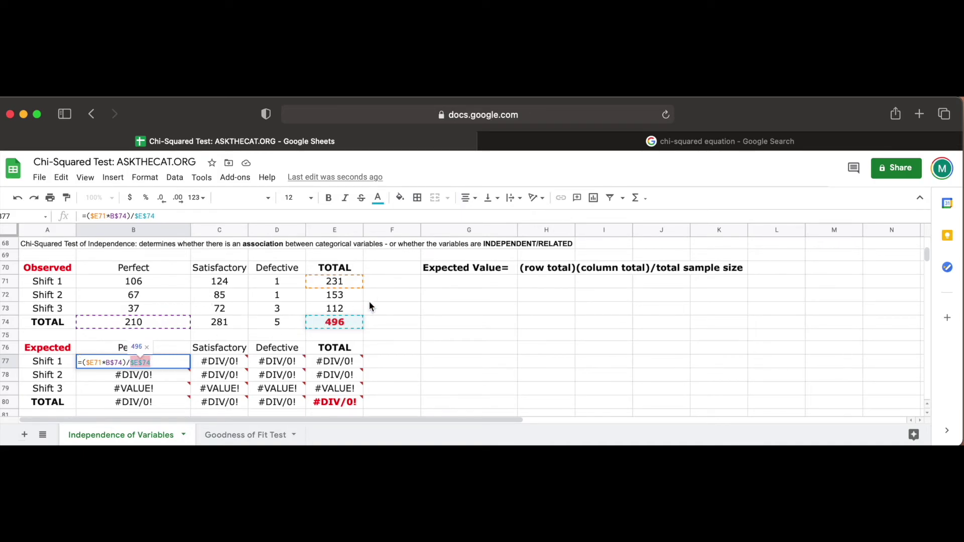
pyautogui.click(111, 362)
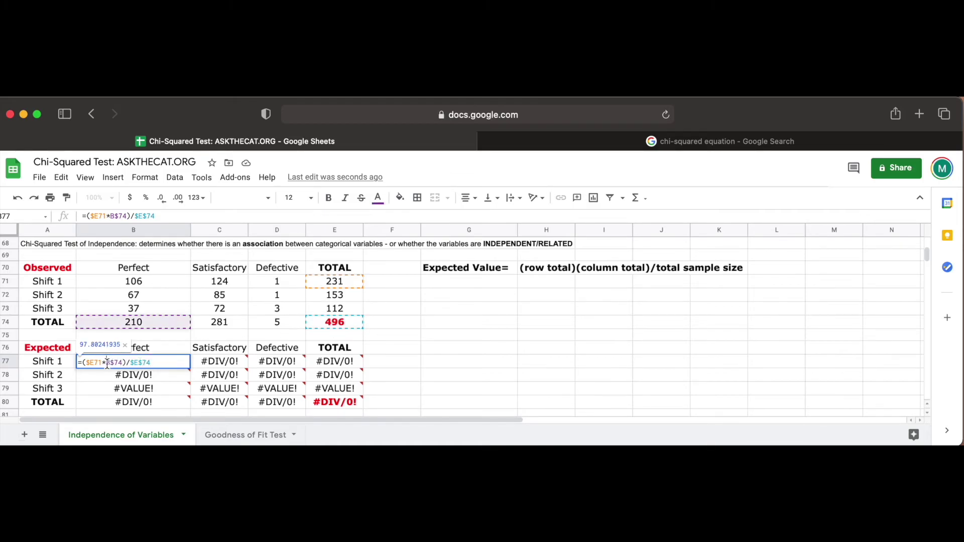
pyautogui.press('Escape')
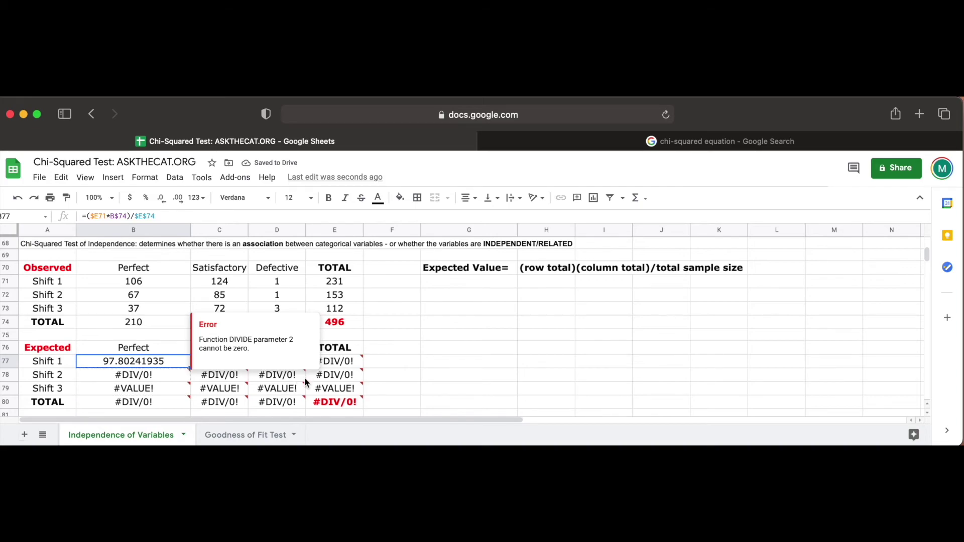
# Step: Fill the anchored formula down B77:B79 and across into the Satisfactory and Defective columns
pyautogui.hotkey('shift', 'Down')
pyautogui.hotkey('shift', 'Down')
pyautogui.hotkey('ctrl', 'd')
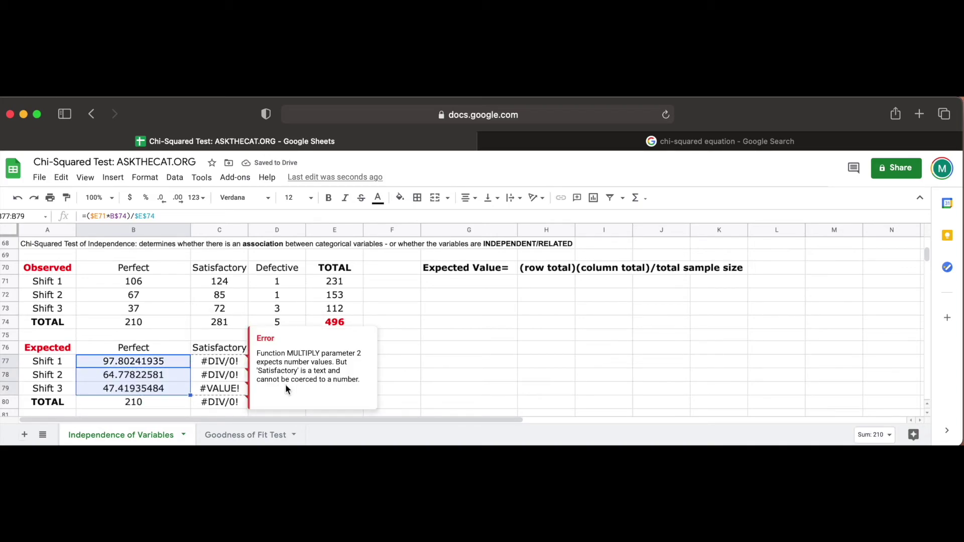
pyautogui.hotkey('shift', 'Right')
pyautogui.hotkey('shift', 'Right')
pyautogui.hotkey('ctrl', 'r')
# Step: Finish filling the Expected table and check its totals against the observed 210, 281 and 5
pyautogui.press('Right')
pyautogui.press('Right')
pyautogui.press('Down')
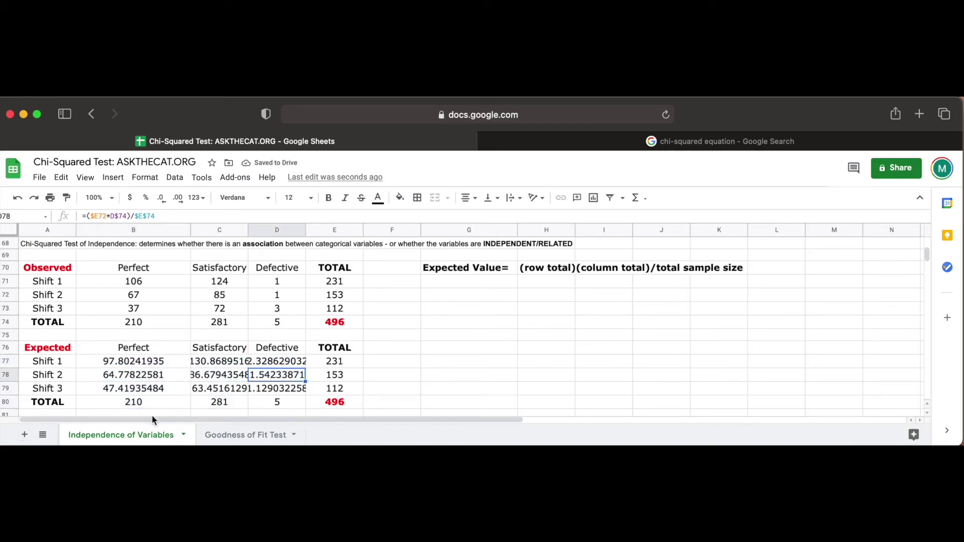
pyautogui.click(151, 406)
pyautogui.click(166, 326)
pyautogui.click(217, 402)
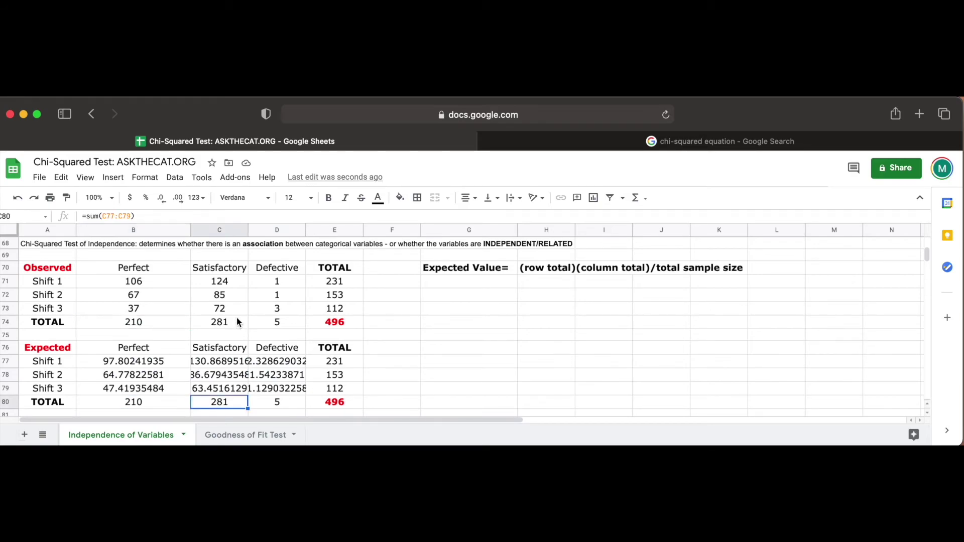
pyautogui.click(239, 322)
pyautogui.click(289, 402)
pyautogui.click(288, 327)
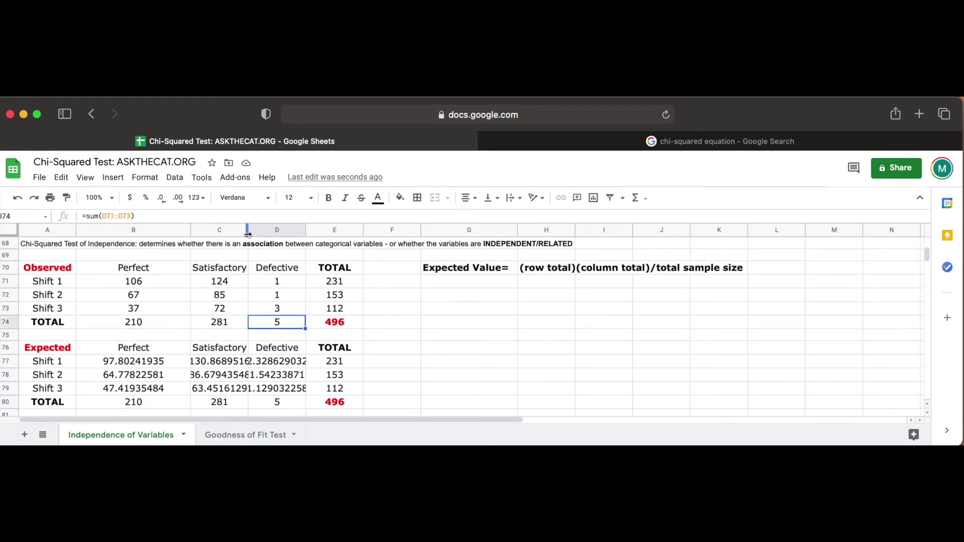
# Step: Widen columns C and D and round the expected values to two decimal places
pyautogui.moveTo(247, 233); pyautogui.dragTo(307, 232)
pyautogui.moveTo(366, 231); pyautogui.dragTo(403, 228)
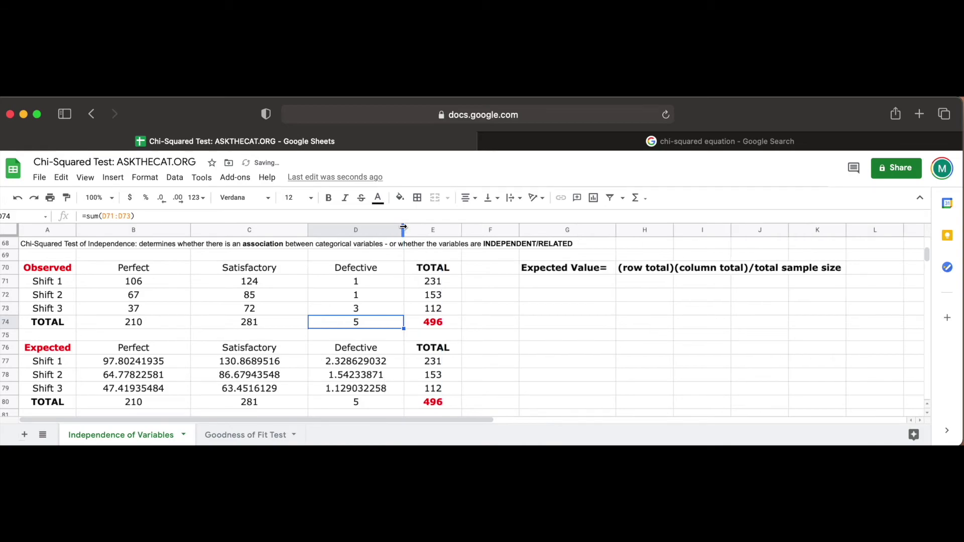
pyautogui.click(130, 368)
pyautogui.click(165, 199)
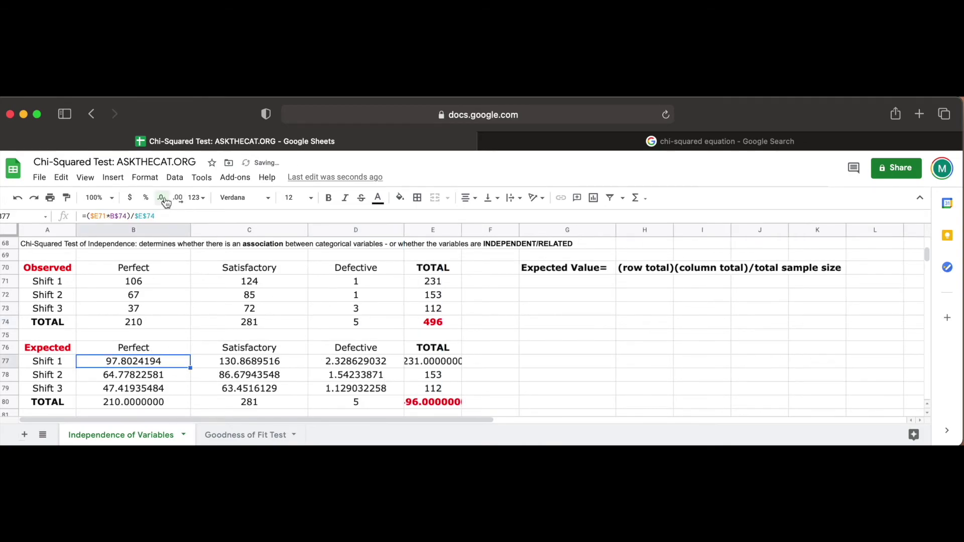
pyautogui.click(163, 198)
pyautogui.click(164, 198)
pyautogui.click(163, 199)
pyautogui.click(164, 199)
pyautogui.click(164, 198)
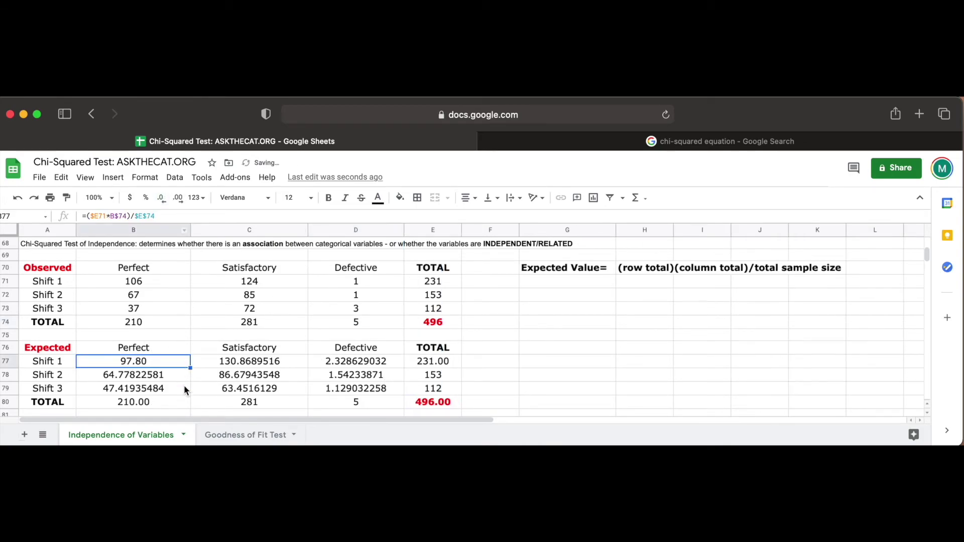
pyautogui.moveTo(335, 397); pyautogui.dragTo(261, 387)
pyautogui.moveTo(191, 396); pyautogui.dragTo(316, 401)
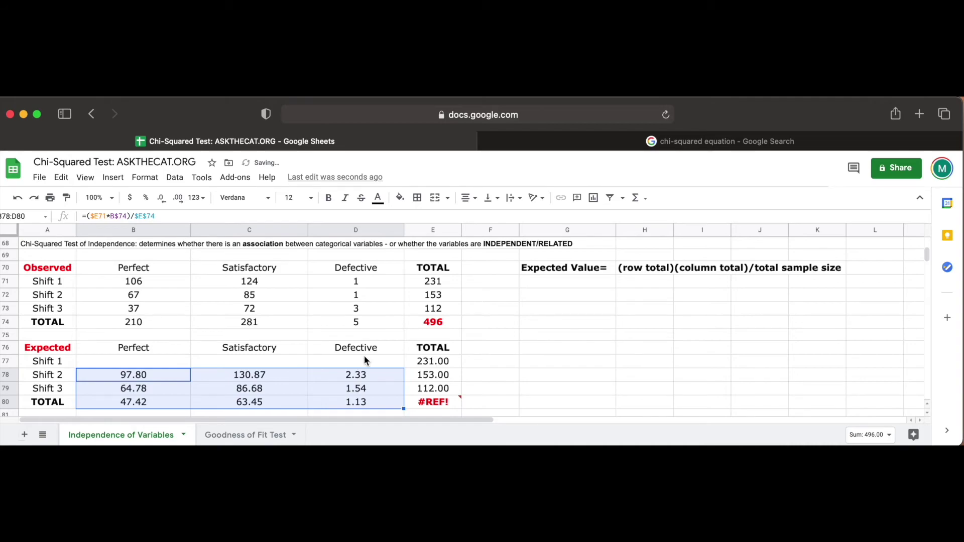
pyautogui.press('cmd+z')
# Step: In G71, write the bold note 'Chi-Squared Statistic = SUM [(observed-expected)^2/expected]'
pyautogui.click(538, 367)
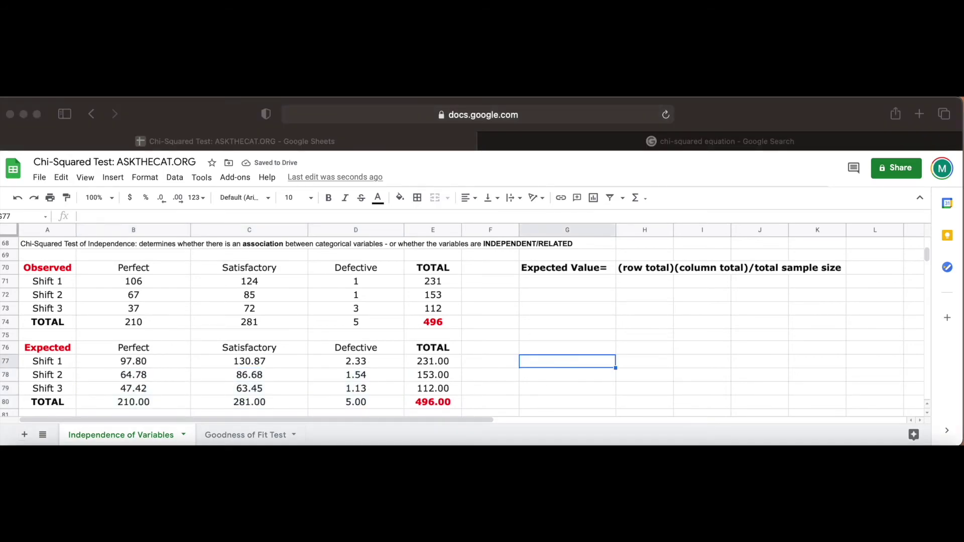
pyautogui.click(567, 281)
pyautogui.write('Chi-Squared Statistic =')
pyautogui.press('cmd+a')
pyautogui.press('cmd+b')
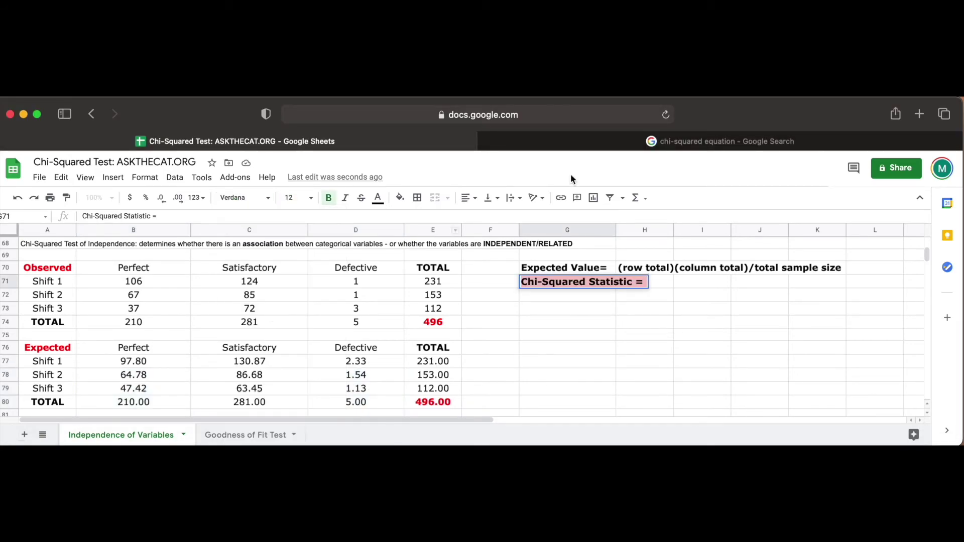
pyautogui.write('(observed-expected)^2/expected')
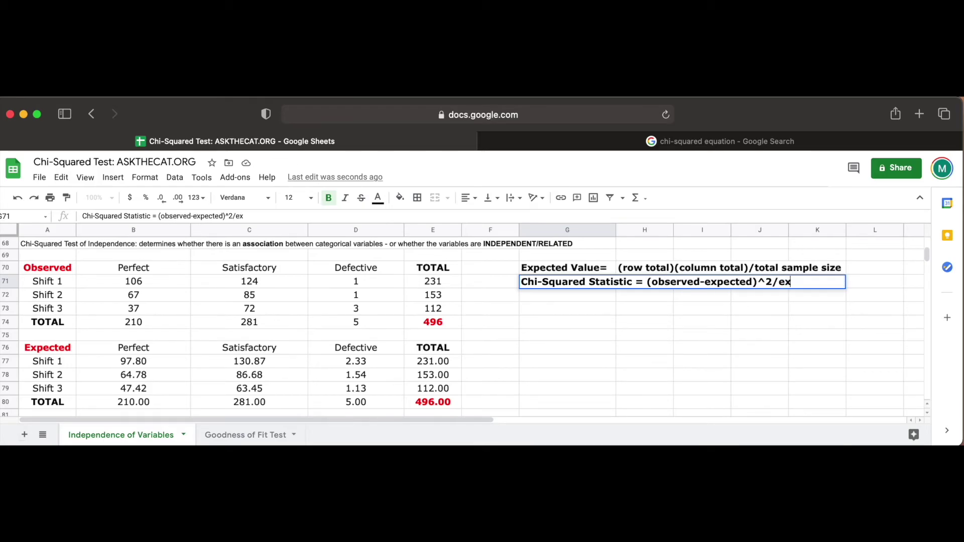
pyautogui.click(648, 282)
pyautogui.write('SUM [')
pyautogui.click(874, 282)
pyautogui.write(']')
pyautogui.click(649, 352)
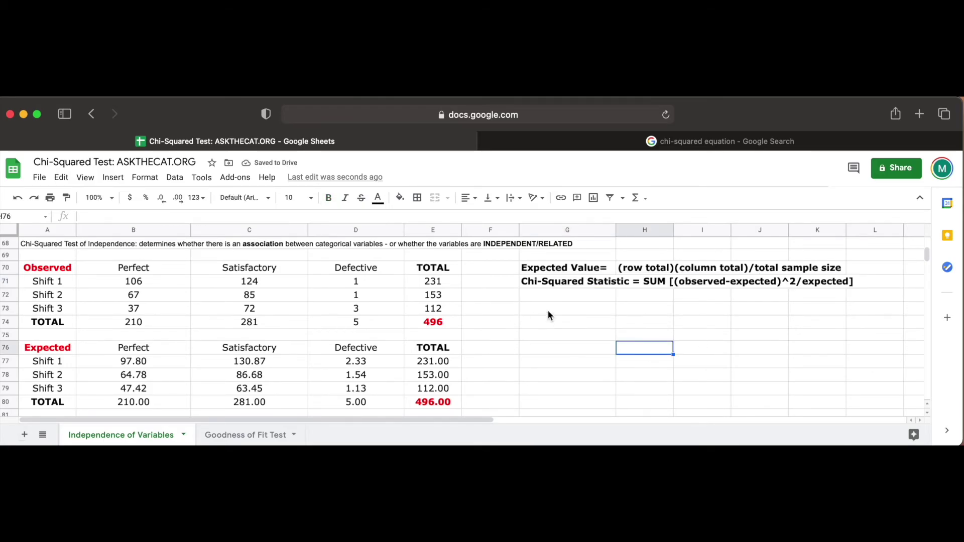
pyautogui.press('Home')
# Step: Copy the Expected table and paste it beside the data as the Test Statistic table
pyautogui.press('shift+cmd+Down')
pyautogui.press('shift+cmd+Right')
pyautogui.press('cmd+c')
pyautogui.click(567, 308)
pyautogui.press('cmd+v')
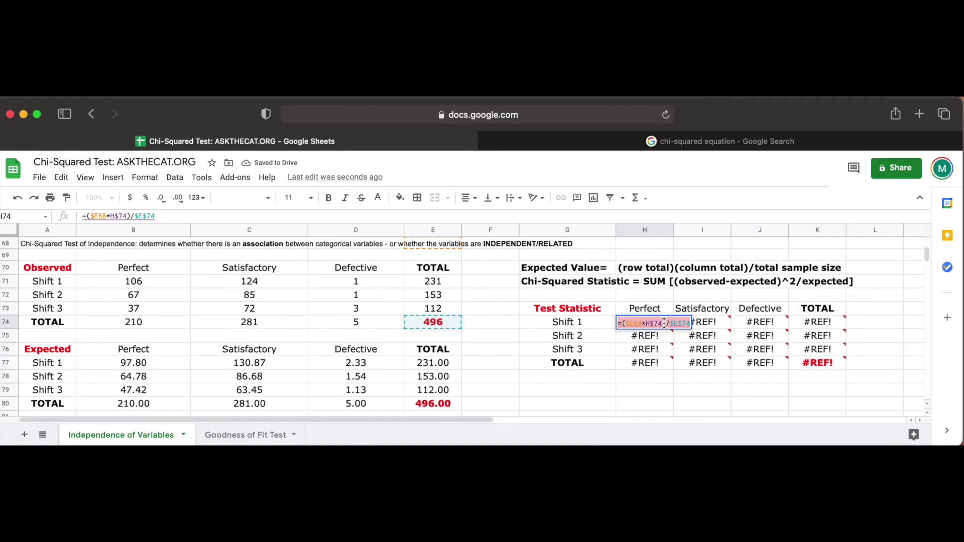
# Step: Enter =((B71-B77)^2)/B77 in H74 for the Shift 1 Perfect term
pyautogui.press('BackSpace')
pyautogui.write('=(')
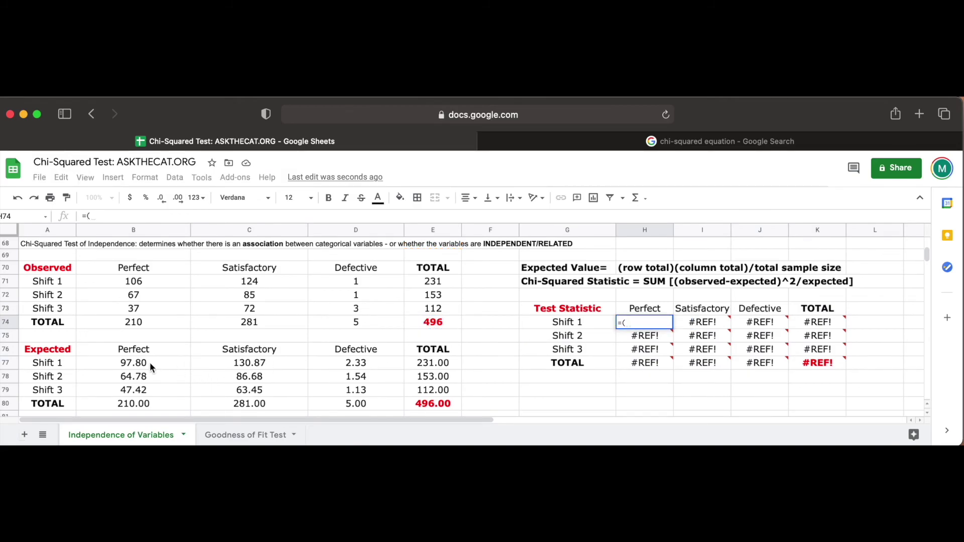
pyautogui.click(141, 283)
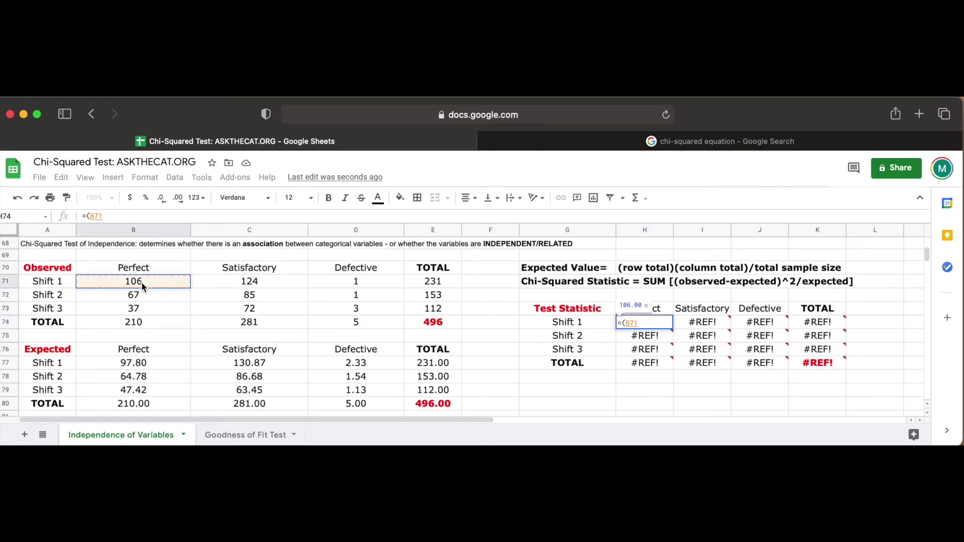
pyautogui.write('-')
pyautogui.click(126, 370)
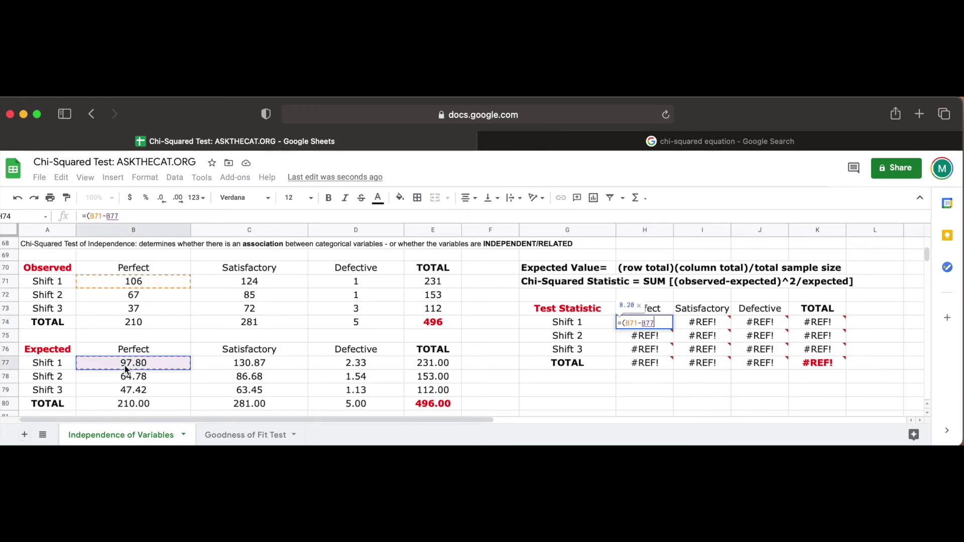
pyautogui.write(')')
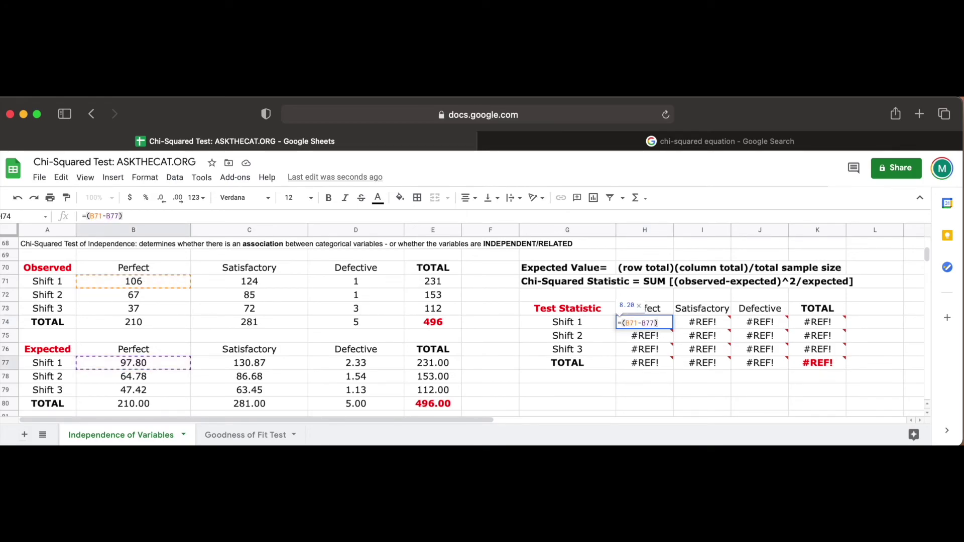
pyautogui.write('^2)')
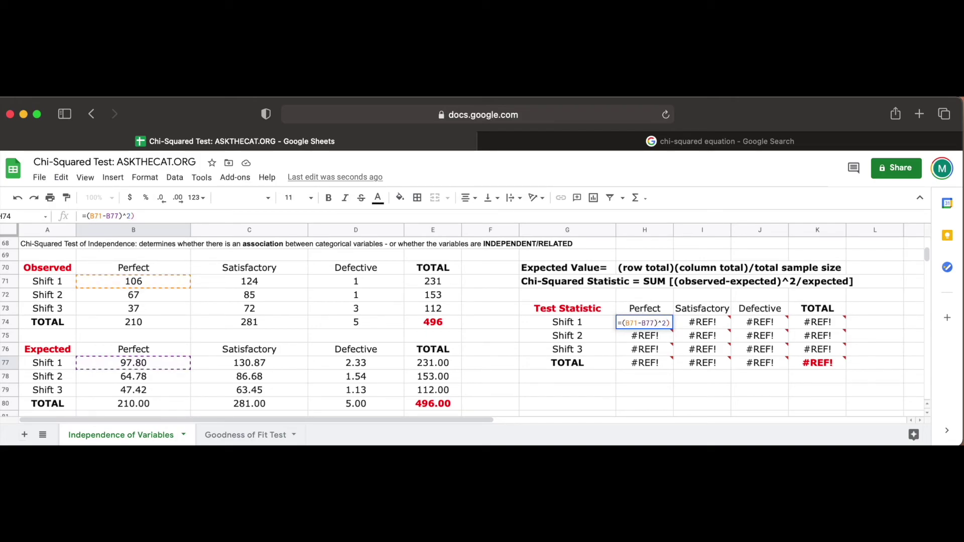
pyautogui.click(624, 323)
pyautogui.write('(')
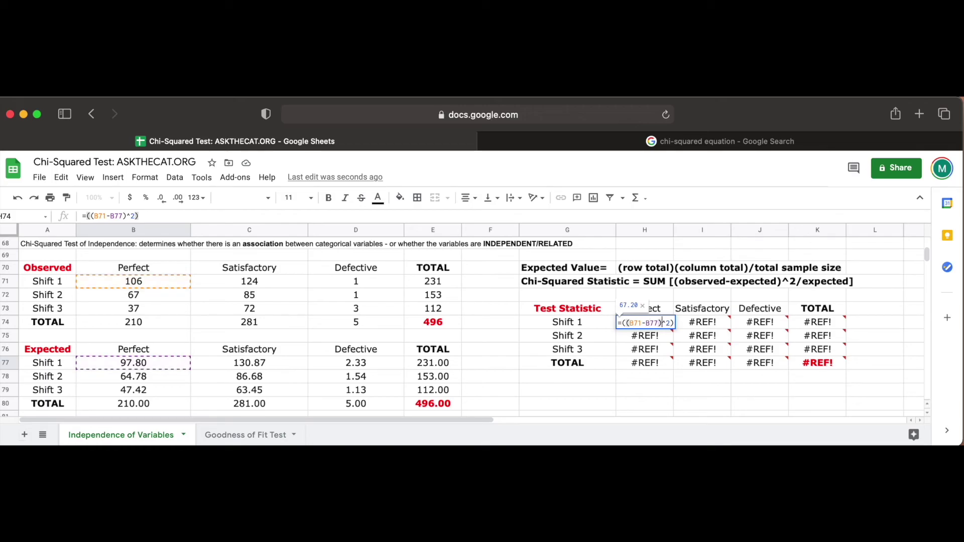
pyautogui.write('/')
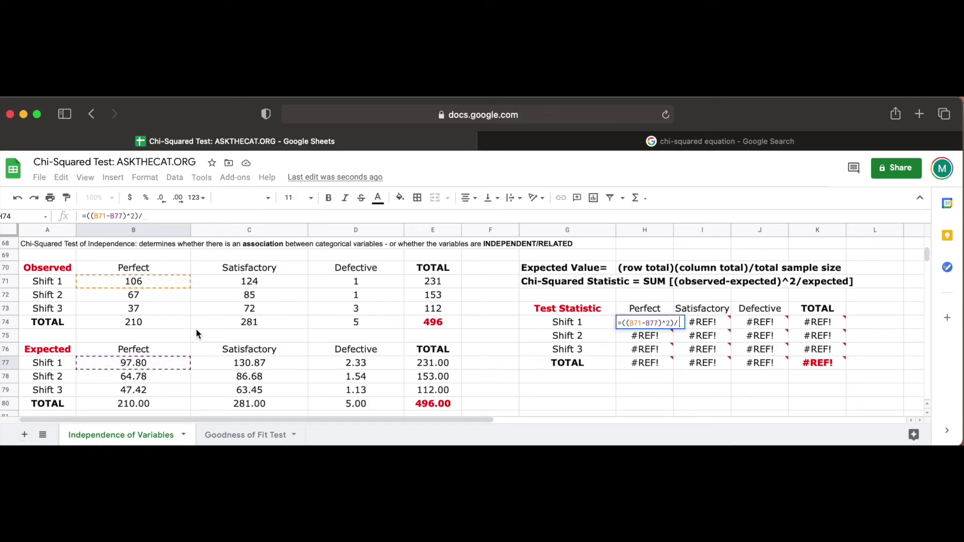
pyautogui.click(168, 363)
pyautogui.press('Return')
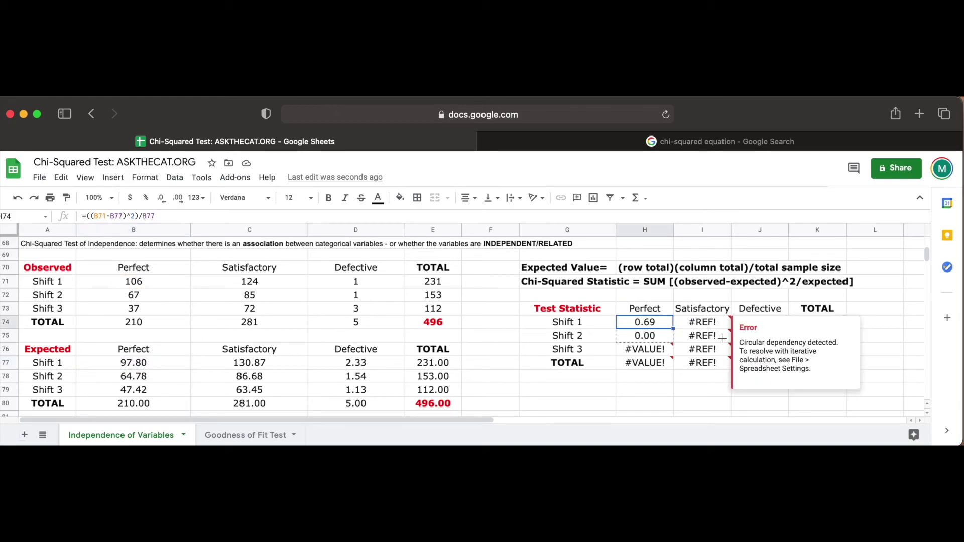
# Step: Fill the formula over H74:J76 and check J76 and the K77 total of 8.65
pyautogui.moveTo(673, 329); pyautogui.dragTo(763, 354)
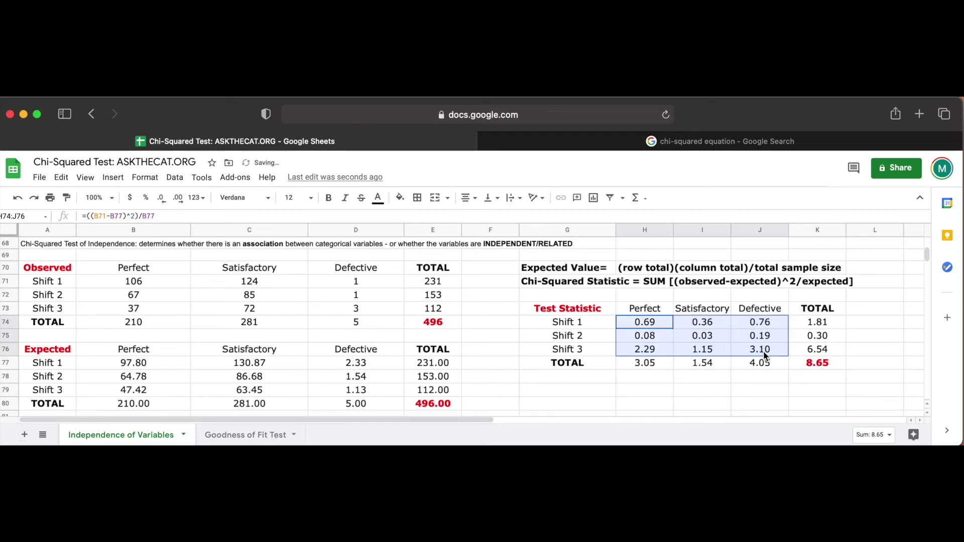
pyautogui.click(787, 347)
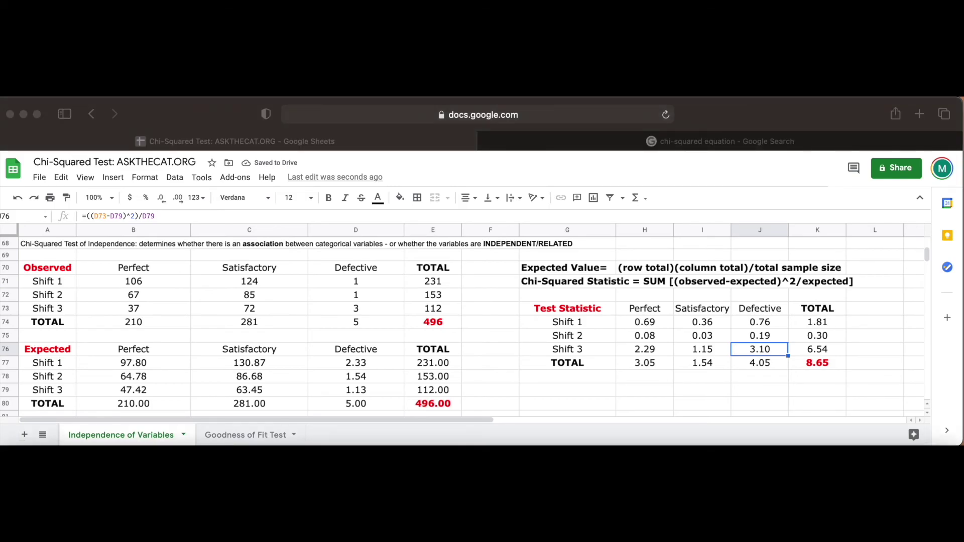
pyautogui.click(824, 364)
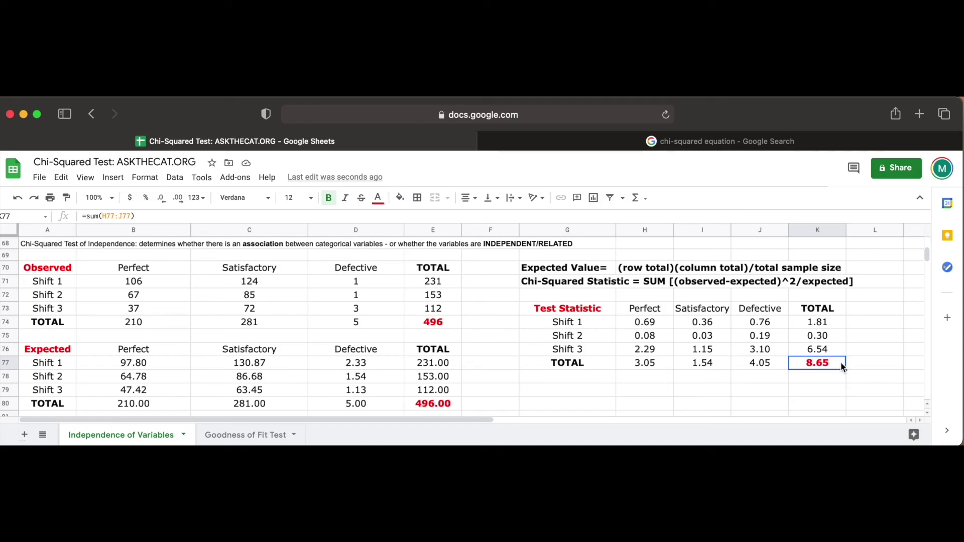
pyautogui.click(587, 392)
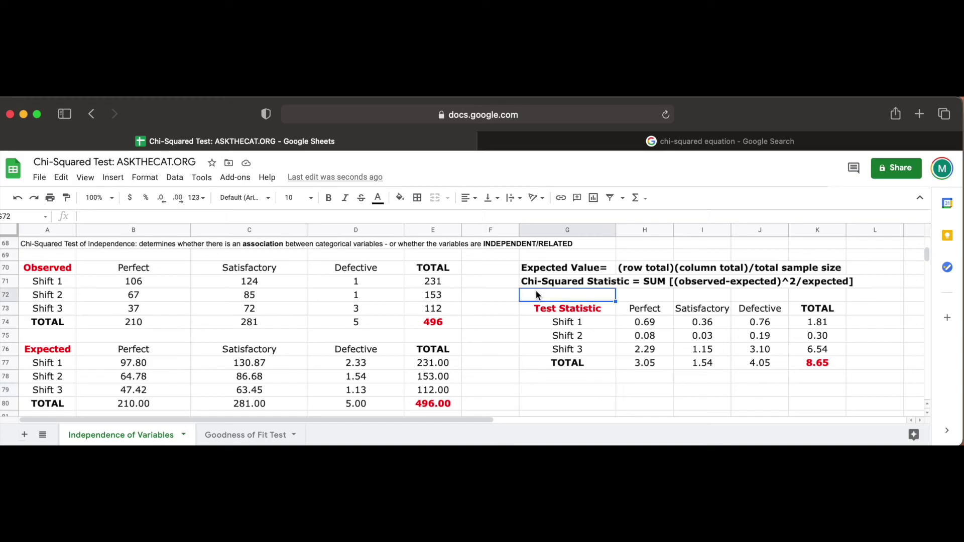
# Step: Add a 'Significance Level =' label with the value 0.05
pyautogui.click(540, 391)
pyautogui.write('Signi')
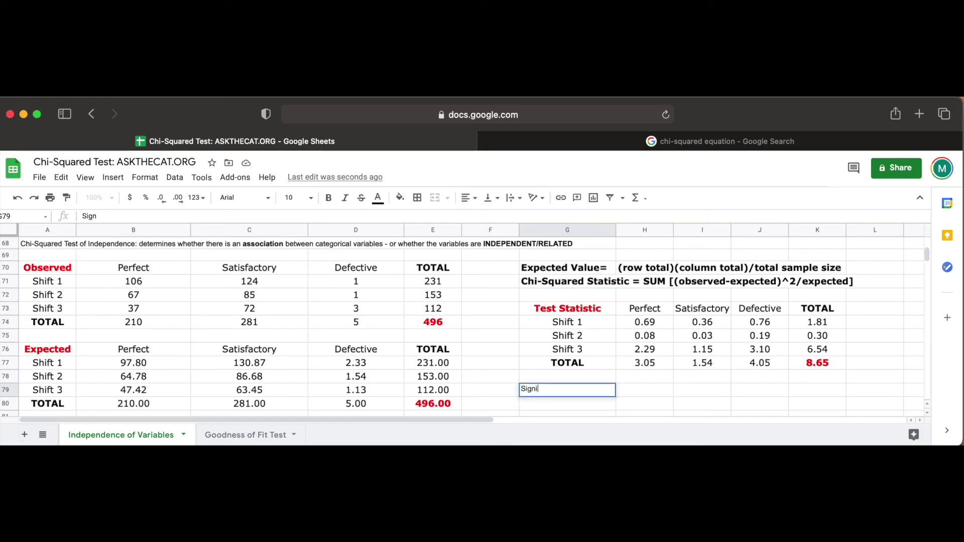
pyautogui.write('ficance Level =')
pyautogui.click(650, 391)
pyautogui.write('0.05')
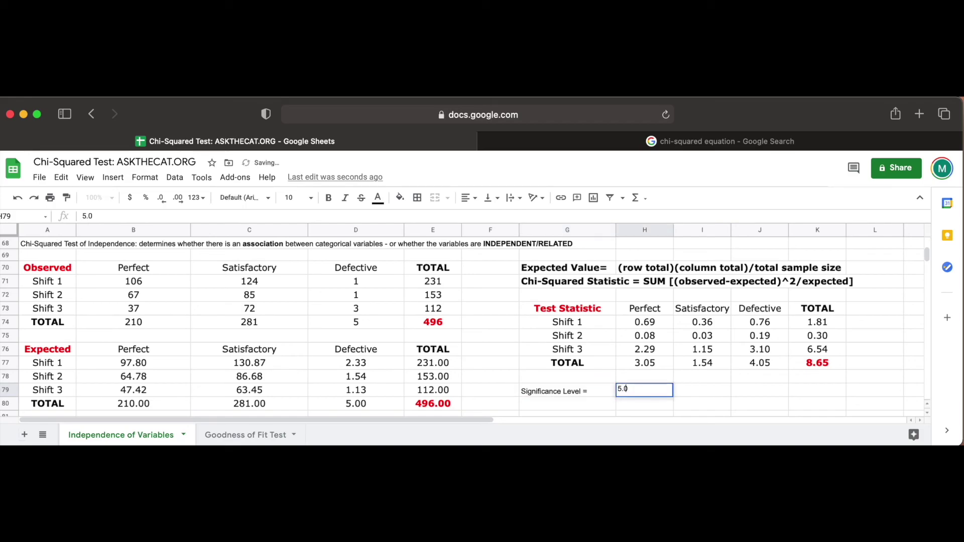
# Step: Add 'Degrees of Freedom =' with value 4 and the working '(r-1)(c-1): (3-1)*(3-1) = 4'
pyautogui.click(548, 405)
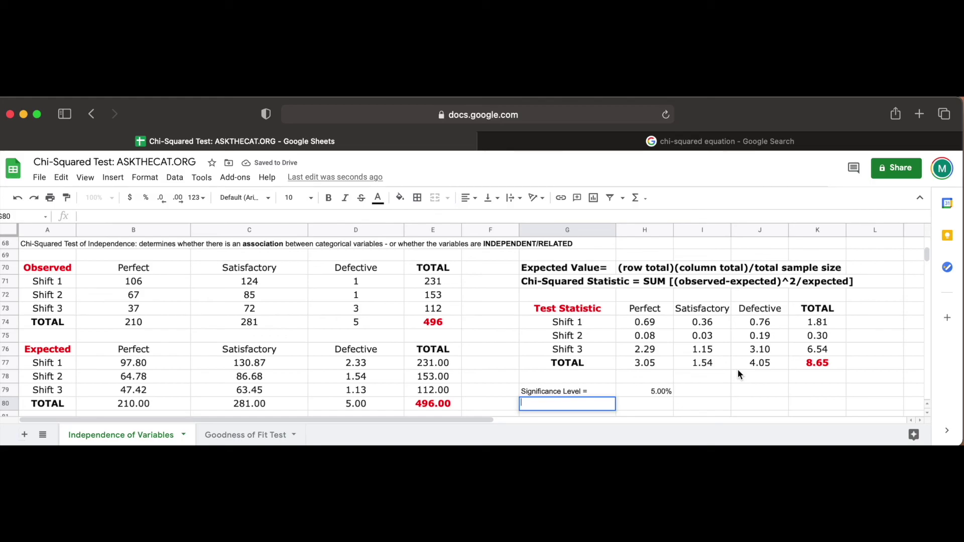
pyautogui.write('Degrees o')
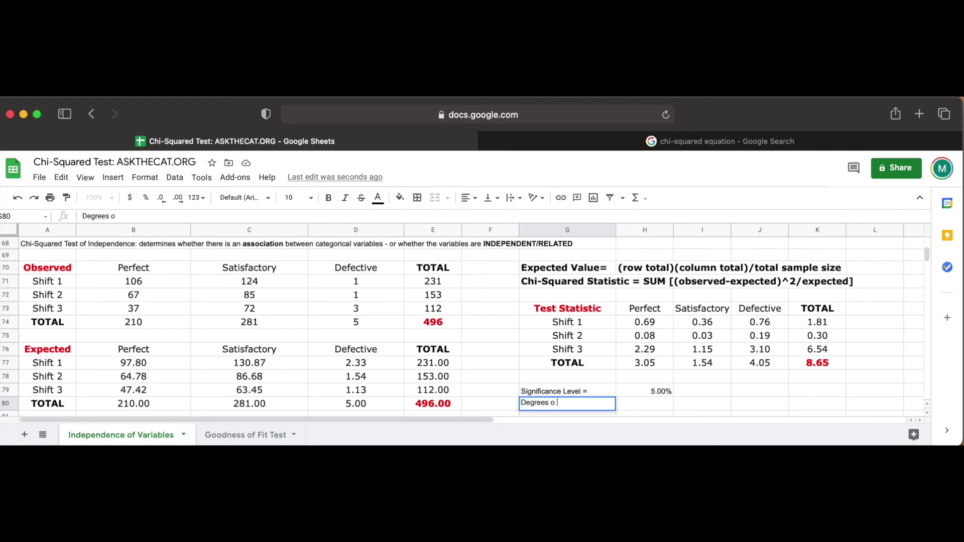
pyautogui.write('f Freedom')
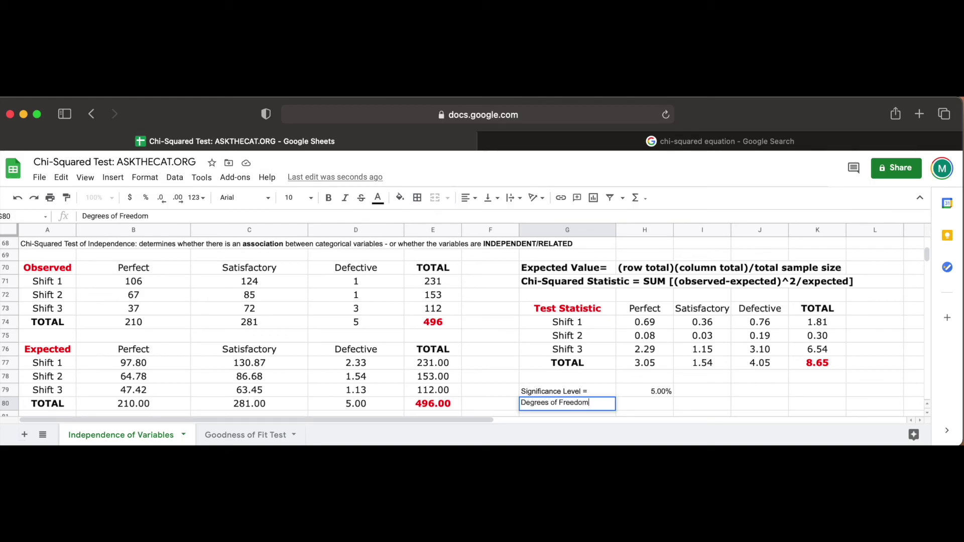
pyautogui.write(' =')
pyautogui.click(702, 404)
pyautogui.write('(r-1)(c-1):')
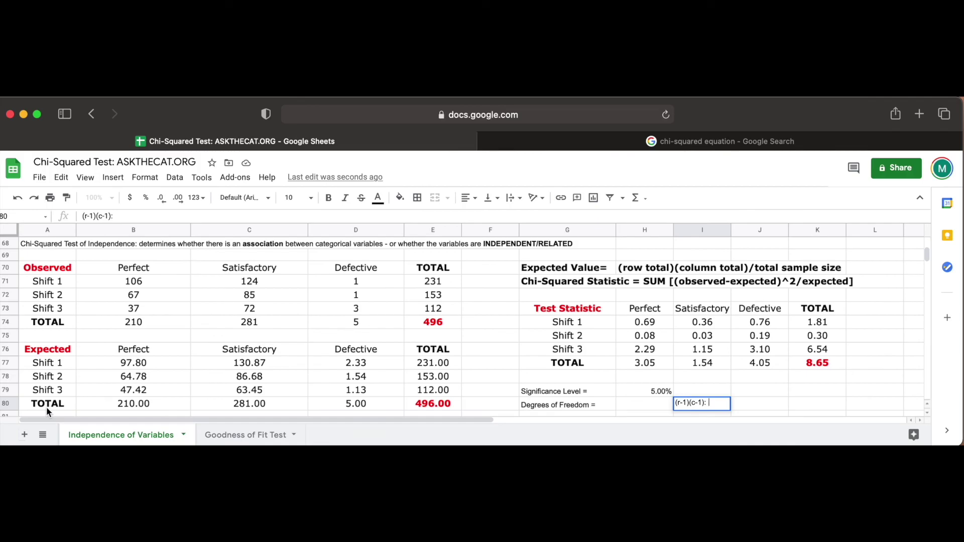
pyautogui.write(' (3-1)*(3-1) = 4')
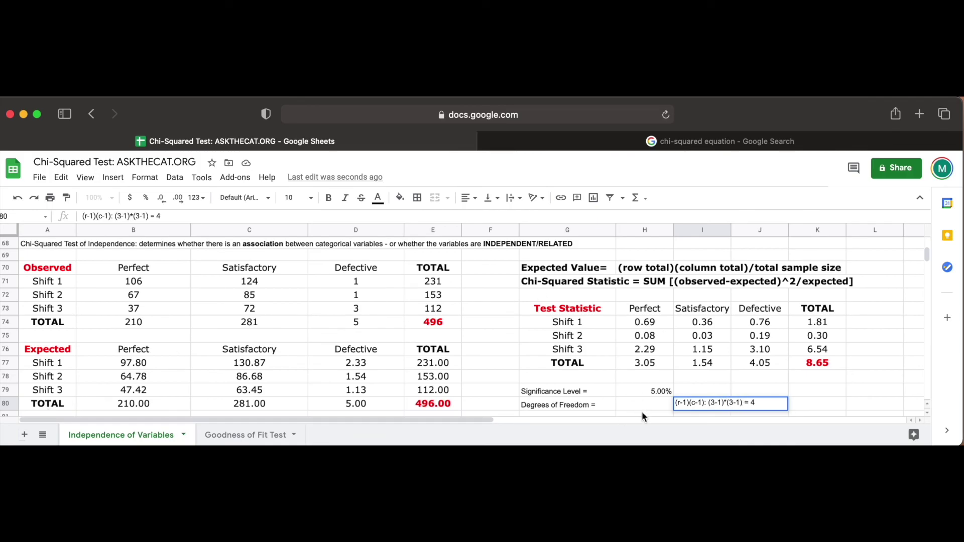
pyautogui.click(655, 404)
pyautogui.write('4')
# Step: Add a 'p-value =' label and select rows G78:J80 for resizing
pyautogui.click(585, 379)
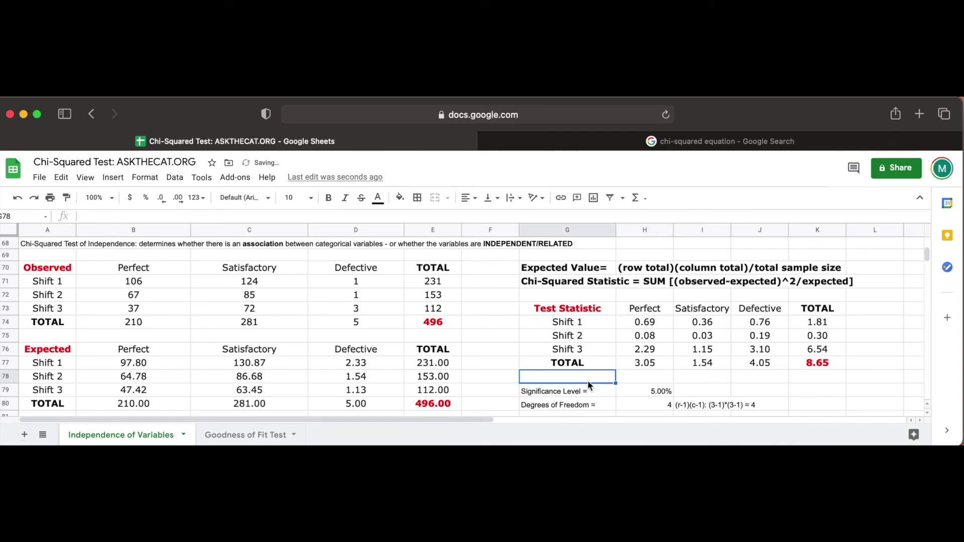
pyautogui.write('p-value')
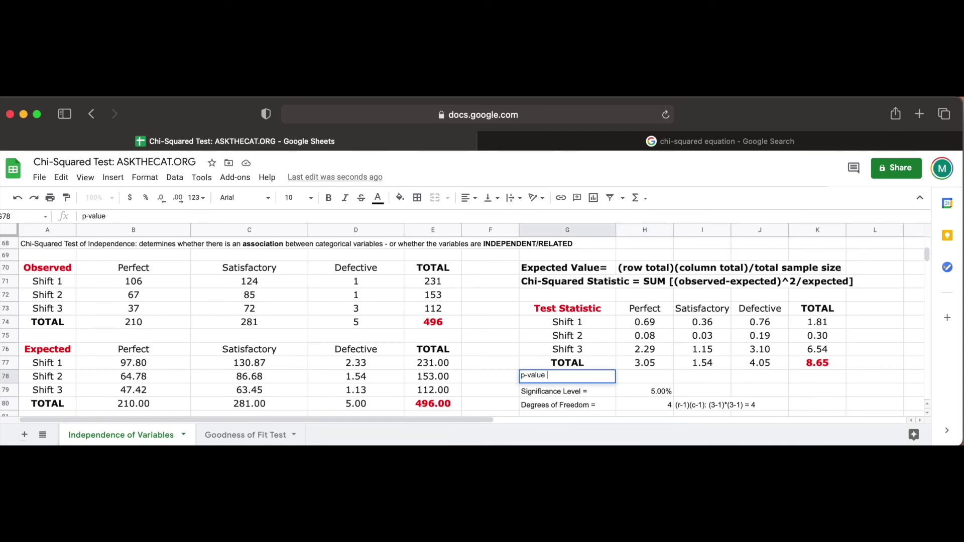
pyautogui.write(' =')
pyautogui.moveTo(571, 378); pyautogui.dragTo(749, 405)
pyautogui.click(307, 198)
# Step: Set rows G78:J80 to font size 12 in Verdana
pyautogui.click(291, 331)
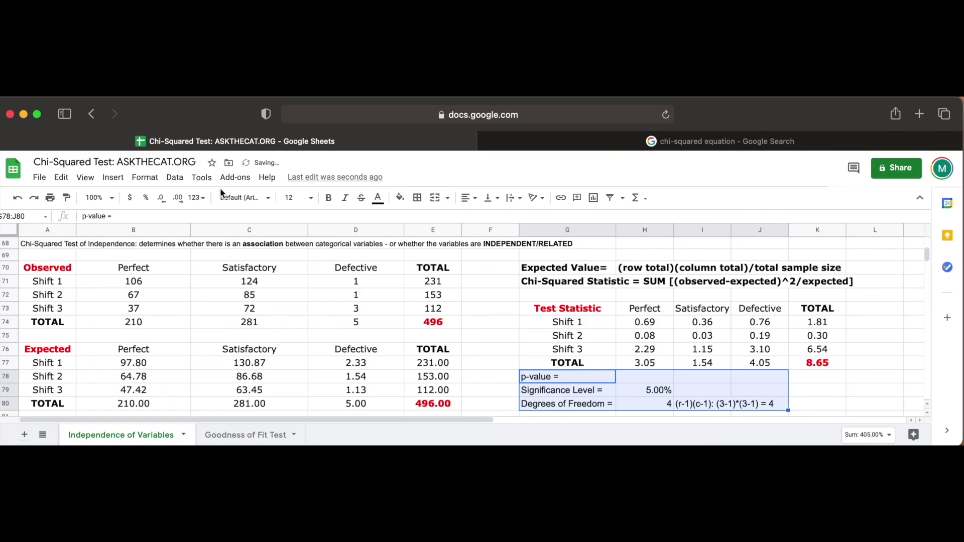
pyautogui.click(244, 197)
pyautogui.click(253, 311)
# Step: Enter =CHIDIST(K77,H80) in H78 and format it as a percentage, showing 7.06%
pyautogui.click(659, 382)
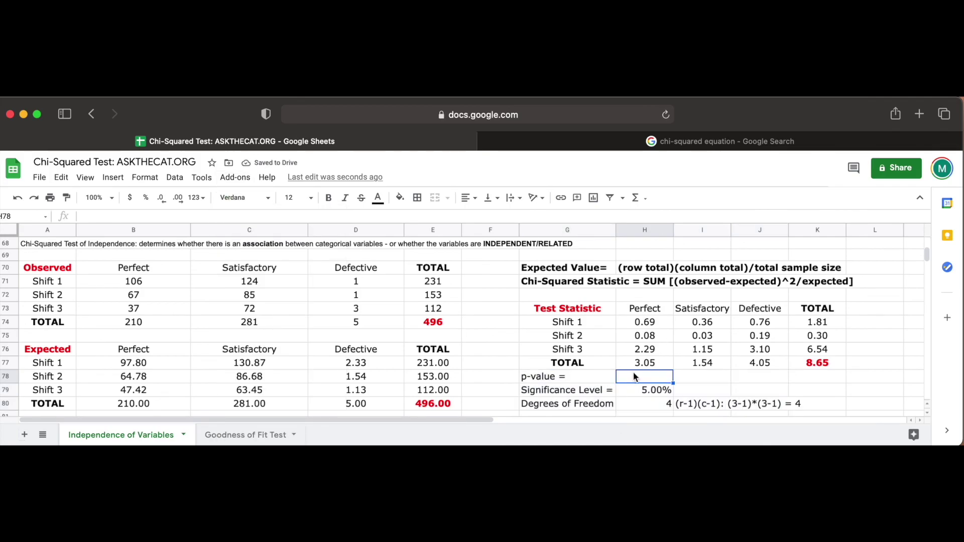
pyautogui.write('=chi')
pyautogui.click(675, 347)
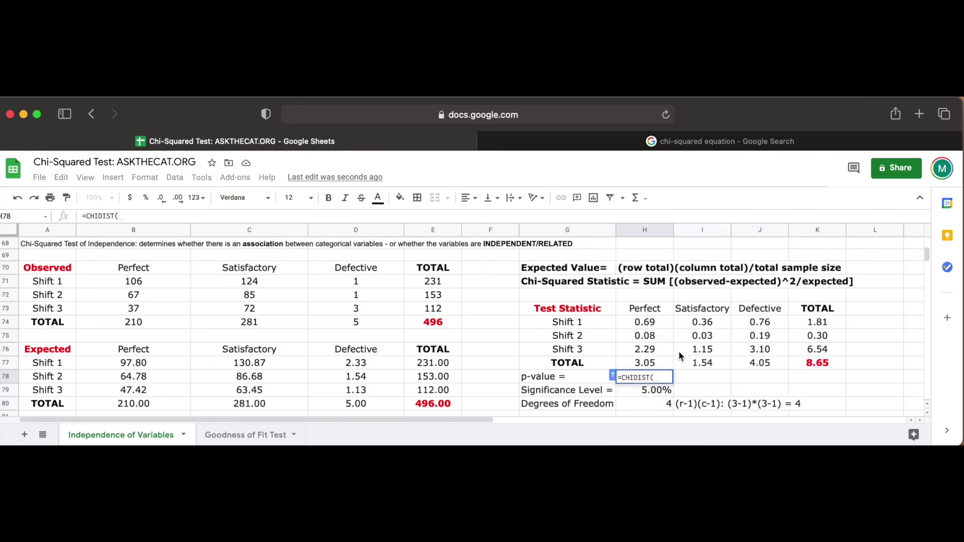
pyautogui.click(824, 362)
pyautogui.write(',')
pyautogui.click(662, 402)
pyautogui.write(')')
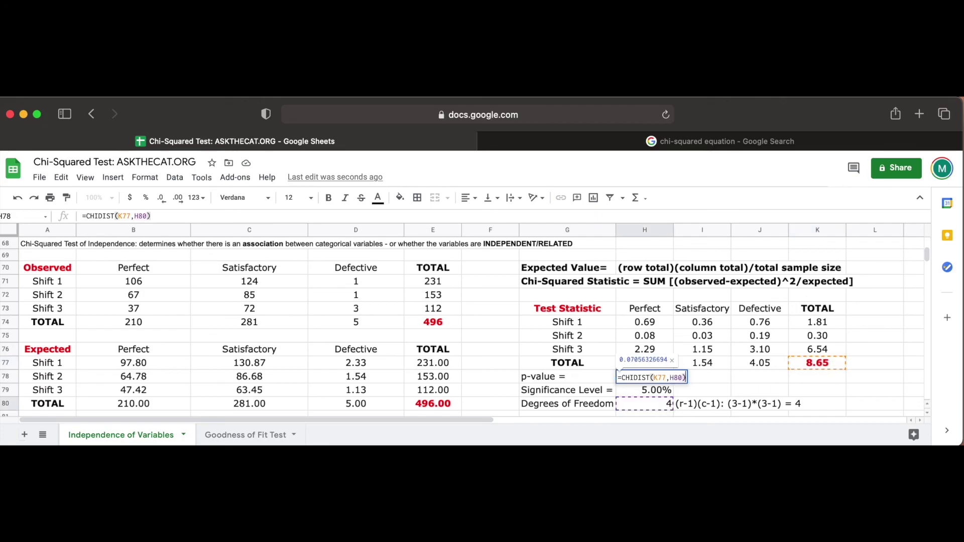
pyautogui.press('Return')
pyautogui.press('Up')
pyautogui.hotkey('ctrl', 'shift', '5')
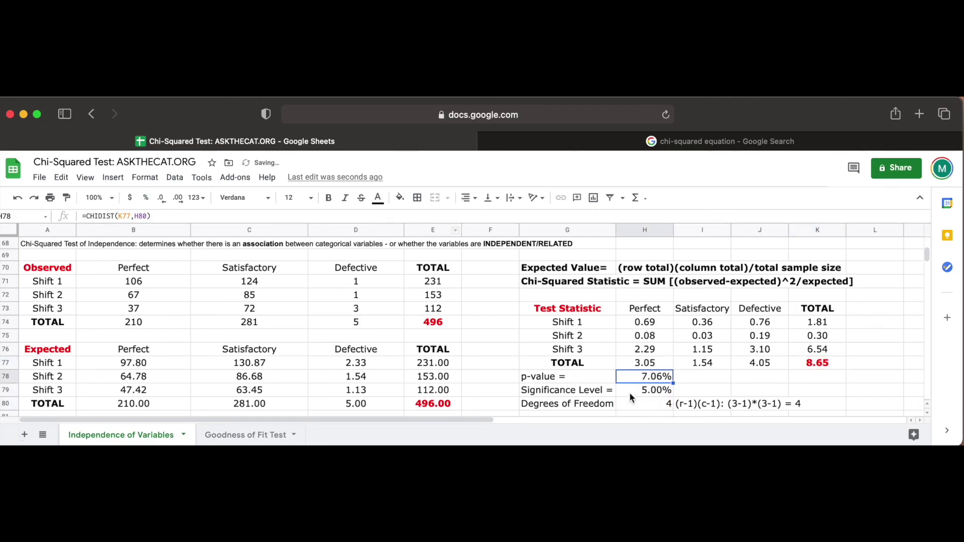
pyautogui.click(636, 390)
# Step: Type a bold 'CONCLUSION =' label in G72
pyautogui.click(538, 293)
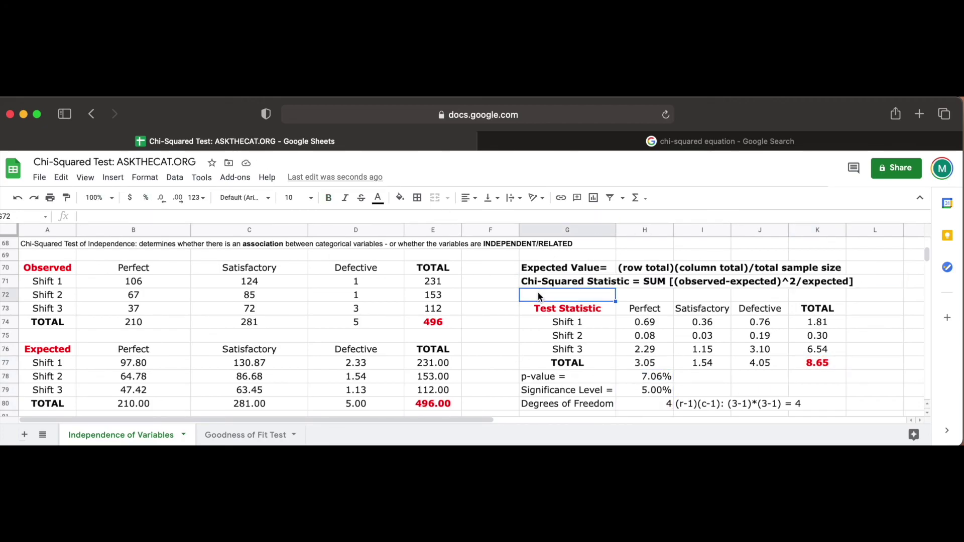
pyautogui.write('CONCLUSION =')
pyautogui.press('super+a')
pyautogui.press('super+b')
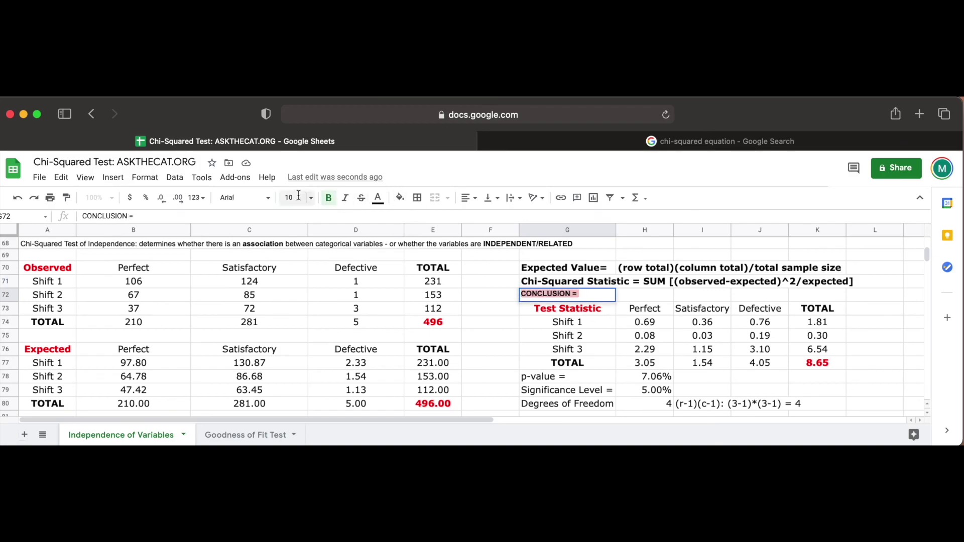
# Step: Enter 'B/C p-value > Significance level, fail to reject the null hypothesis.' in H72 and bold it
pyautogui.click(635, 295)
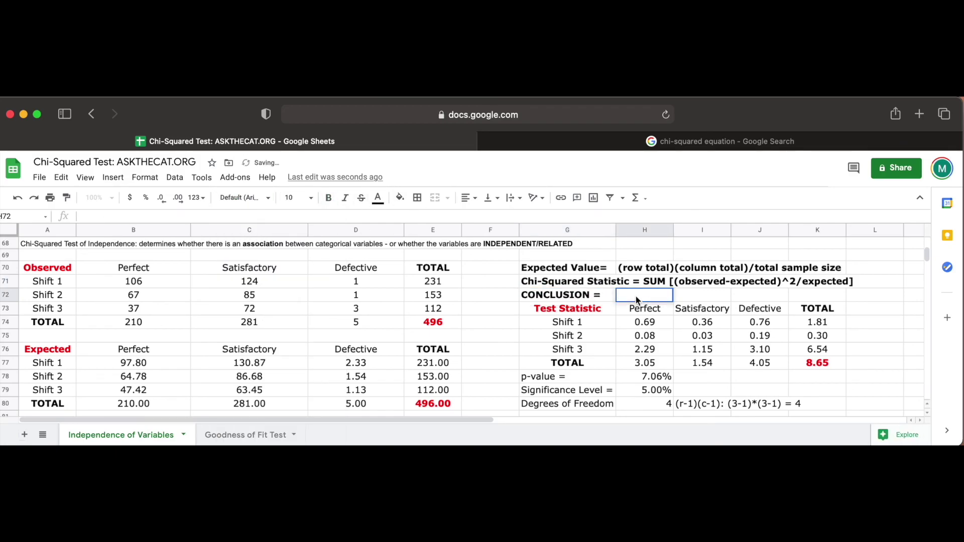
pyautogui.write('B/C p-value > Significance ')
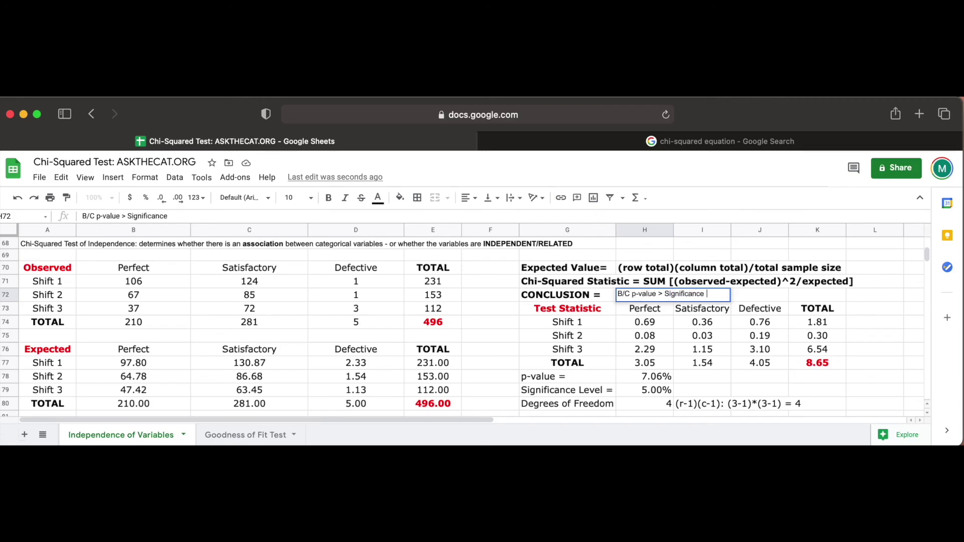
pyautogui.write('level, fail to reject the null hypothesis.')
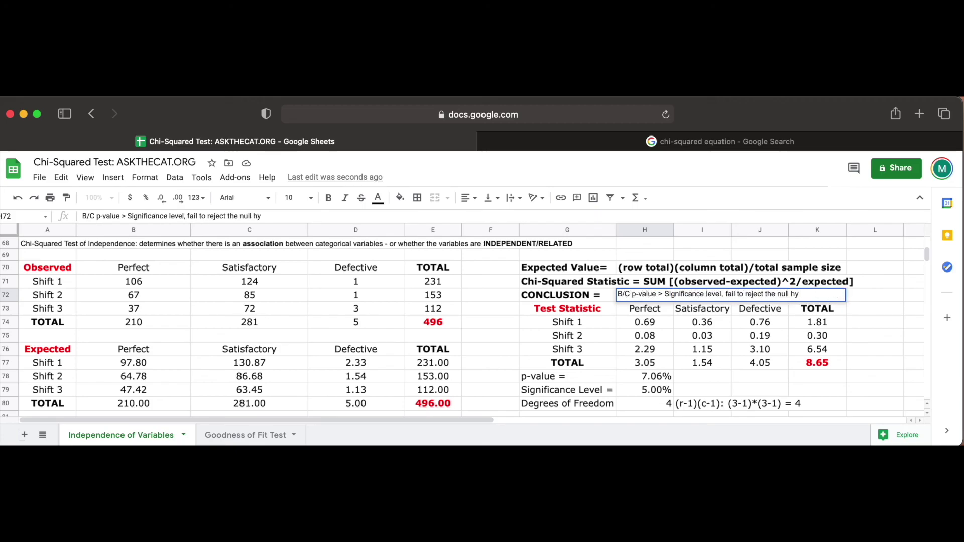
pyautogui.click(504, 350)
pyautogui.click(629, 295)
pyautogui.hotkey('ctrl', 'b')
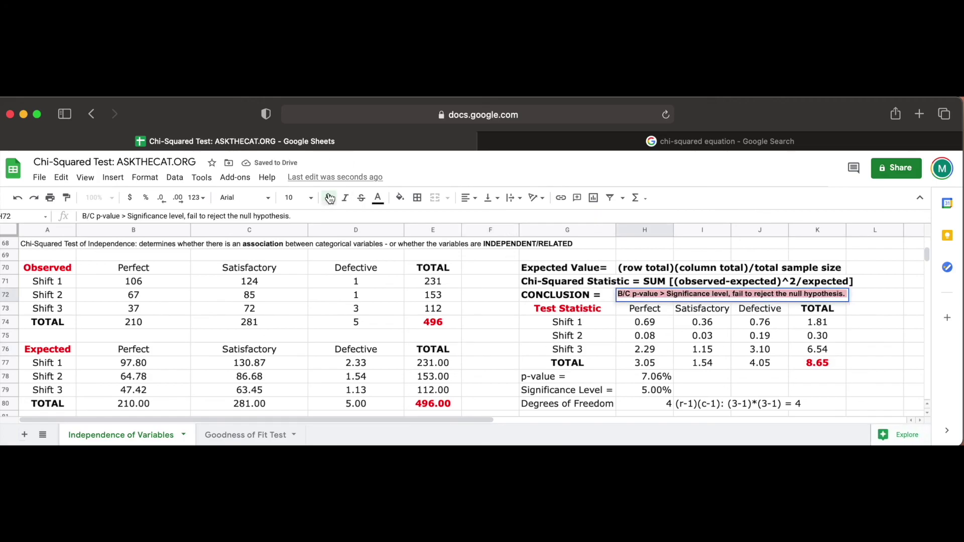